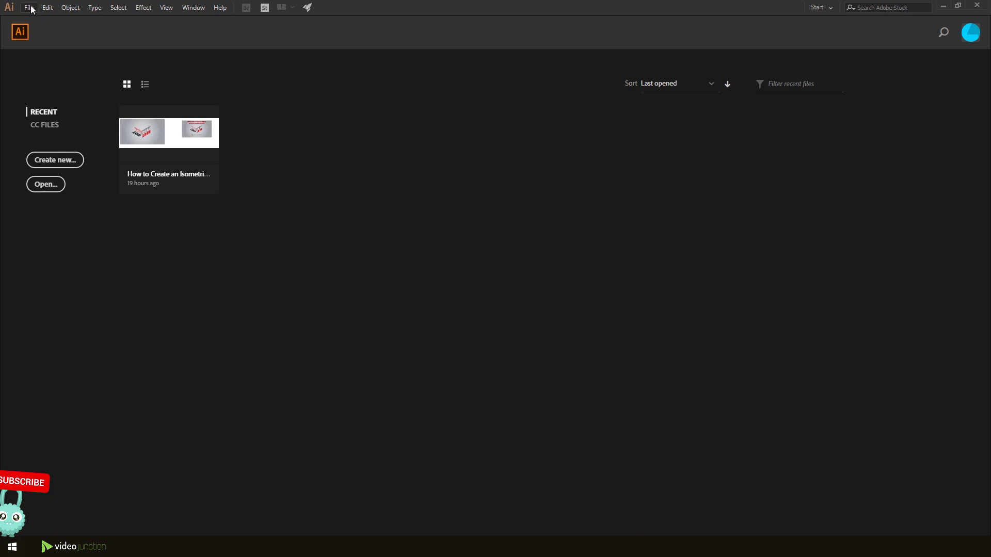
- Create a new 1920×1080 px Illustrator document
{"action": "left_click", "coordinate": [29, 7]}
{"action": "left_click", "coordinate": [43, 20]}
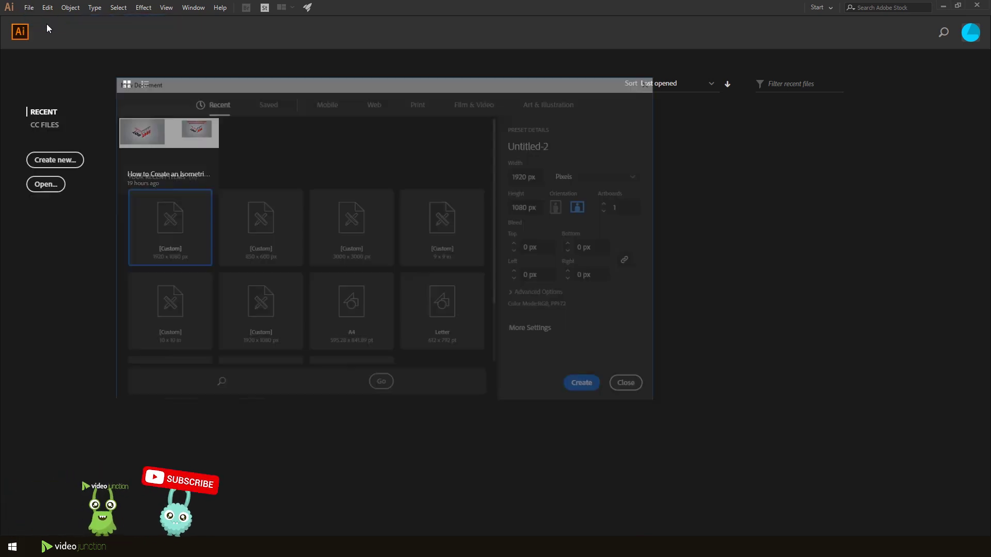
{"action": "left_click", "coordinate": [590, 388]}
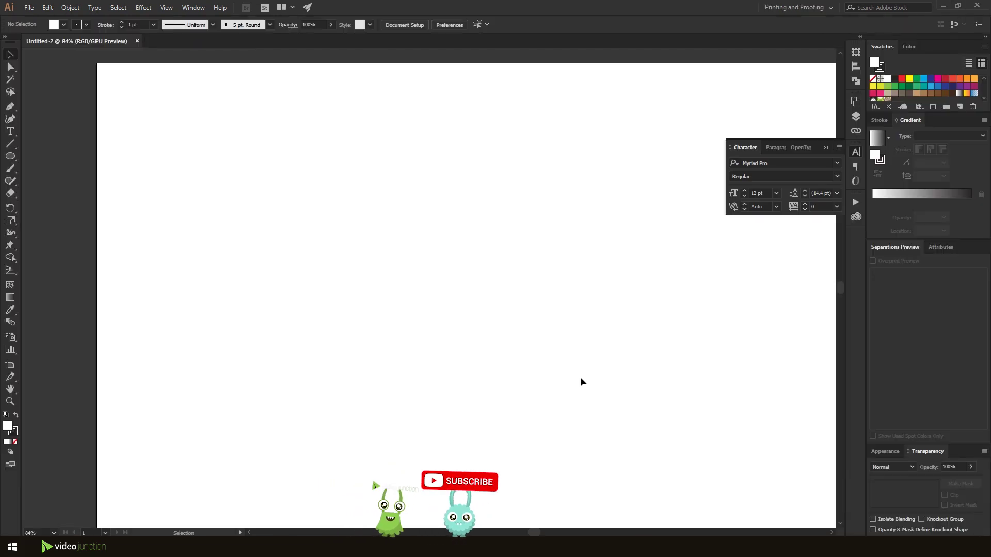
{"action": "scroll", "coordinate": [397, 310], "scroll_direction": "down", "scroll_amount": 3}
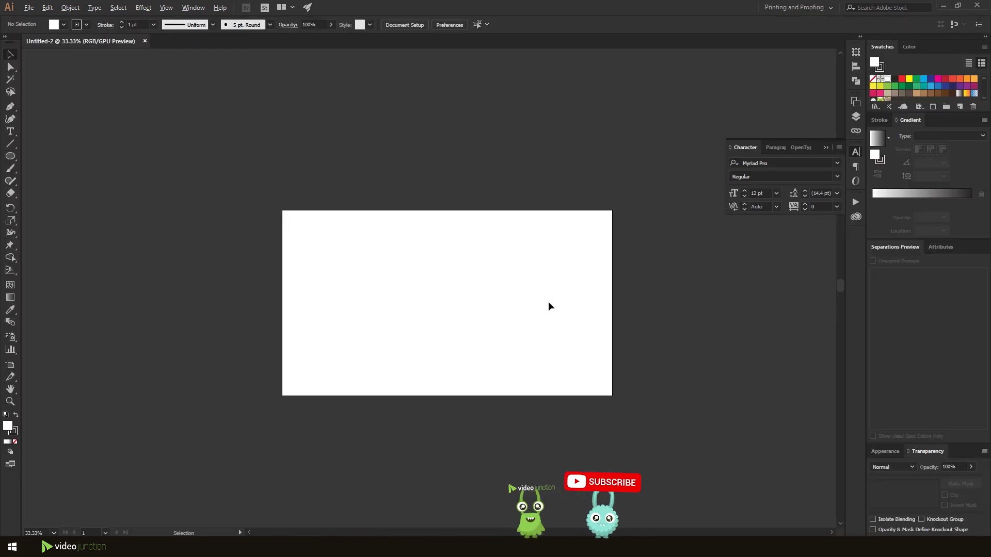
- Toggle grid snapping and make a 1920×1080 px rectangle from the Rectangle dialog
{"action": "left_click", "coordinate": [166, 7]}
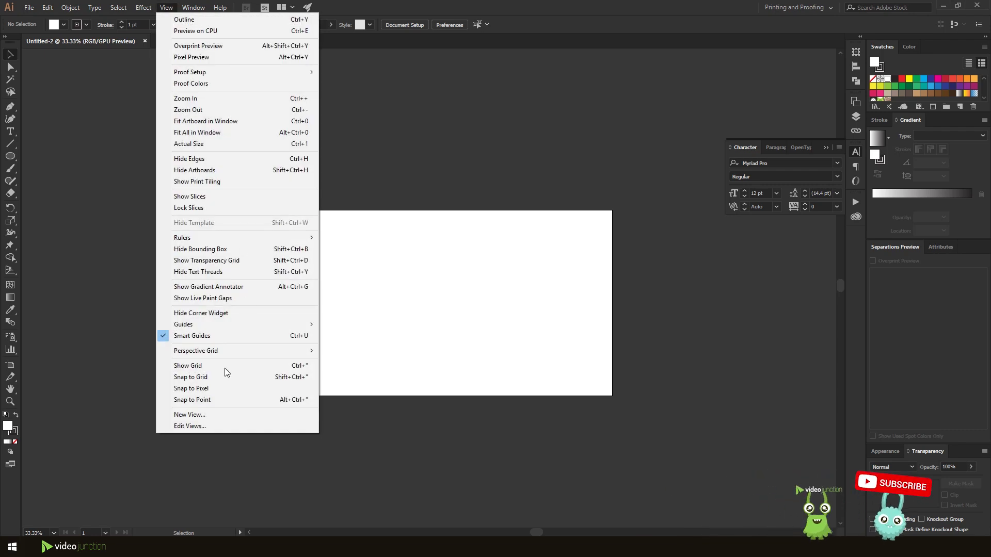
{"action": "left_click", "coordinate": [225, 377]}
{"action": "left_click_drag", "start_coordinate": [10, 156], "coordinate": [65, 161]}
{"action": "left_click", "coordinate": [360, 265]}
{"action": "type", "text": "1920"}
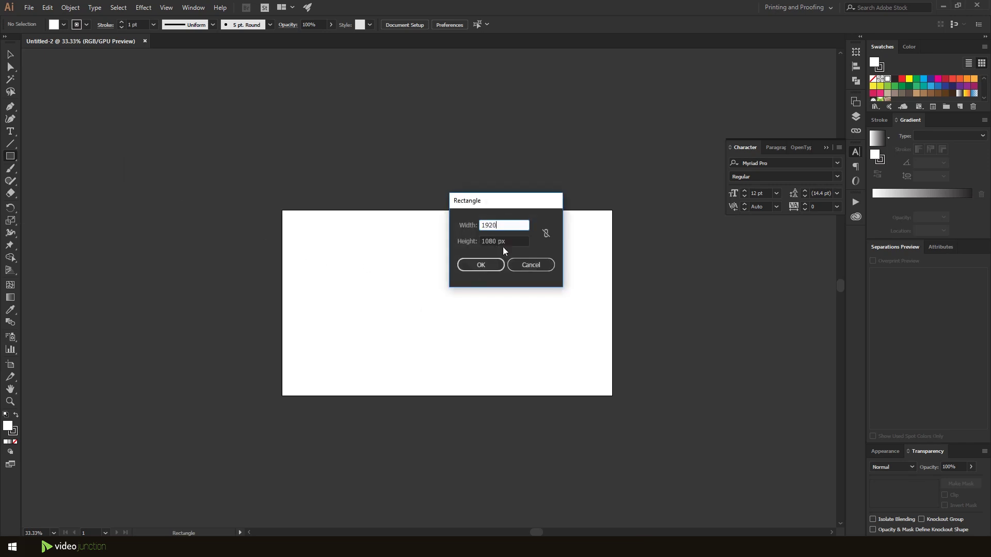
{"action": "key", "text": "Tab"}
{"action": "type", "text": "1080"}
{"action": "key", "text": "Return"}
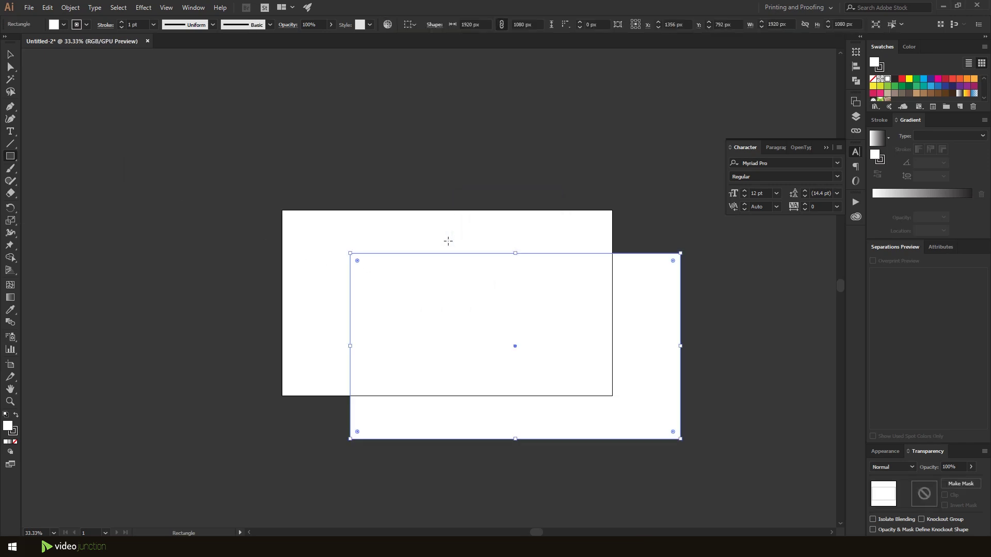
- Line the rectangle up exactly with the artboard at 960, 540
{"action": "left_click", "coordinate": [7, 54]}
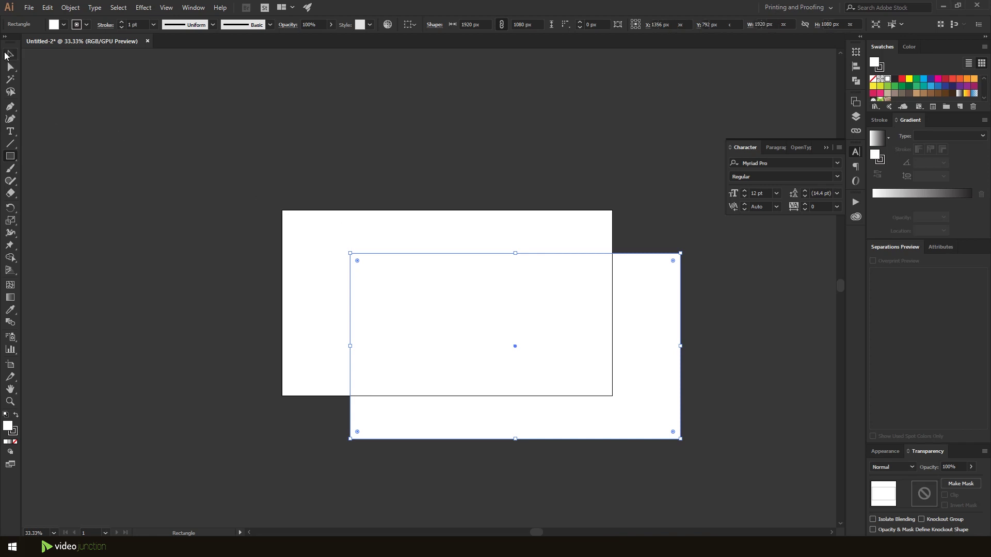
{"action": "scroll", "coordinate": [263, 212], "scroll_direction": "up", "scroll_amount": 4, "text": "alt"}
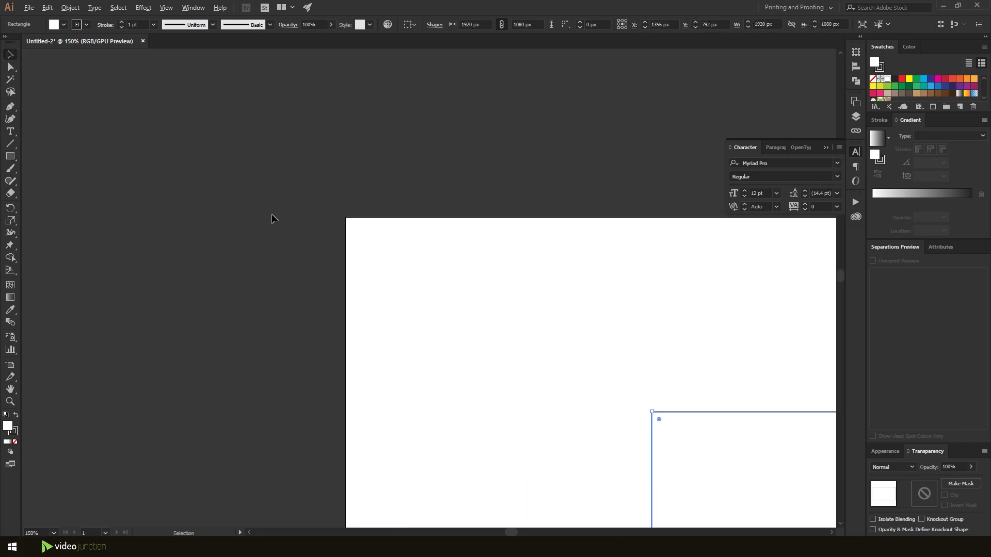
{"action": "left_click_drag", "start_coordinate": [690, 456], "coordinate": [394, 258]}
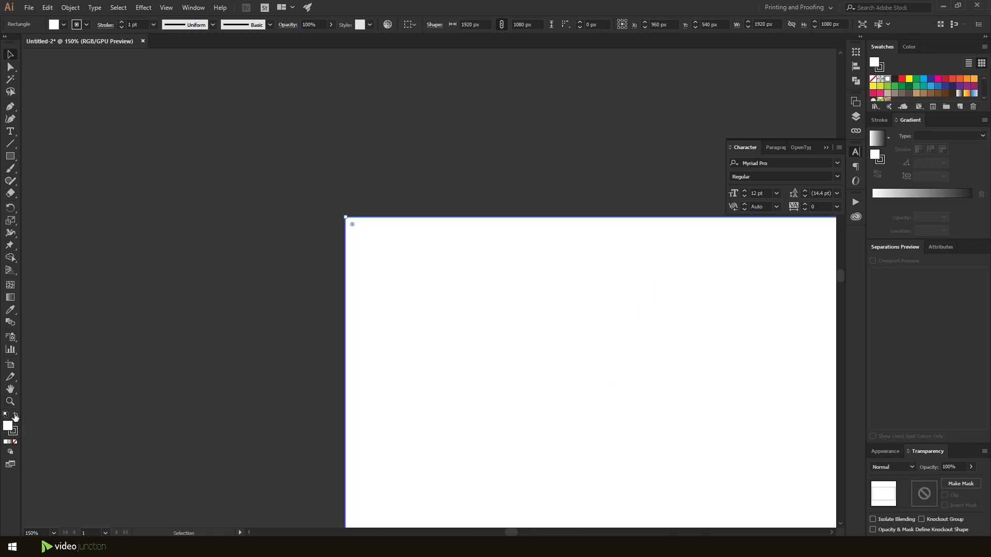
- Fill the artboard rectangle with near-black #111111 and remove its stroke
{"action": "left_click", "coordinate": [16, 416]}
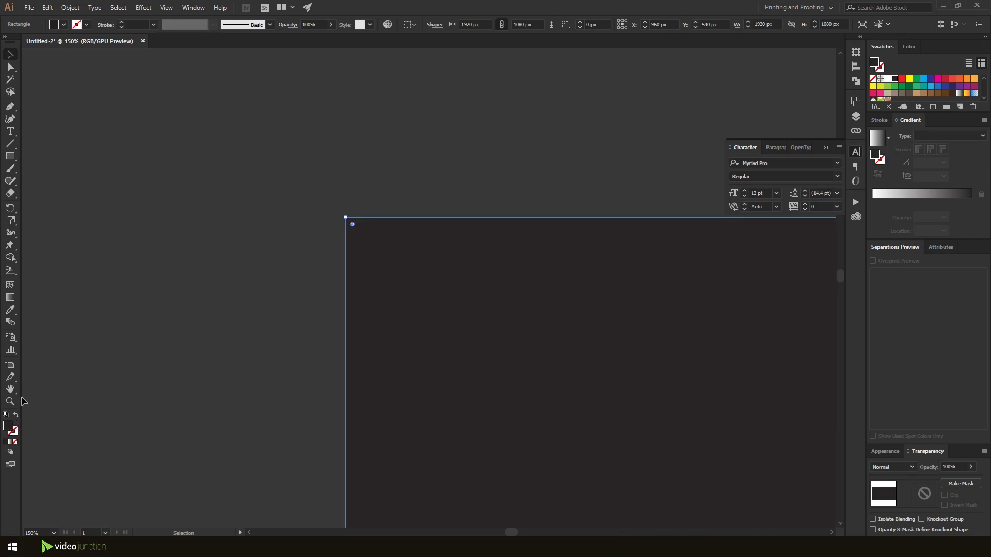
{"action": "double_click", "coordinate": [8, 430]}
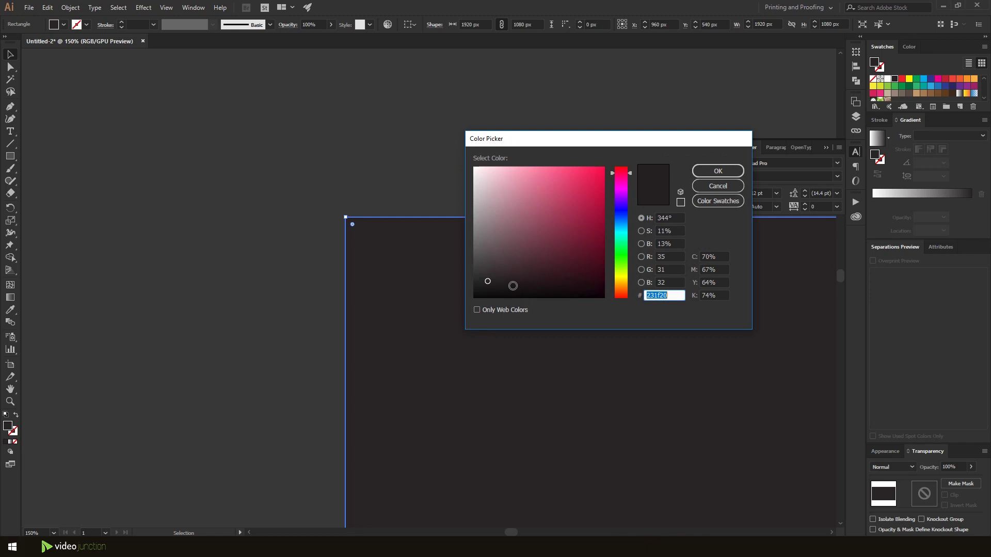
{"action": "left_click_drag", "start_coordinate": [621, 178], "coordinate": [622, 169]}
{"action": "left_click_drag", "start_coordinate": [486, 284], "coordinate": [474, 289]}
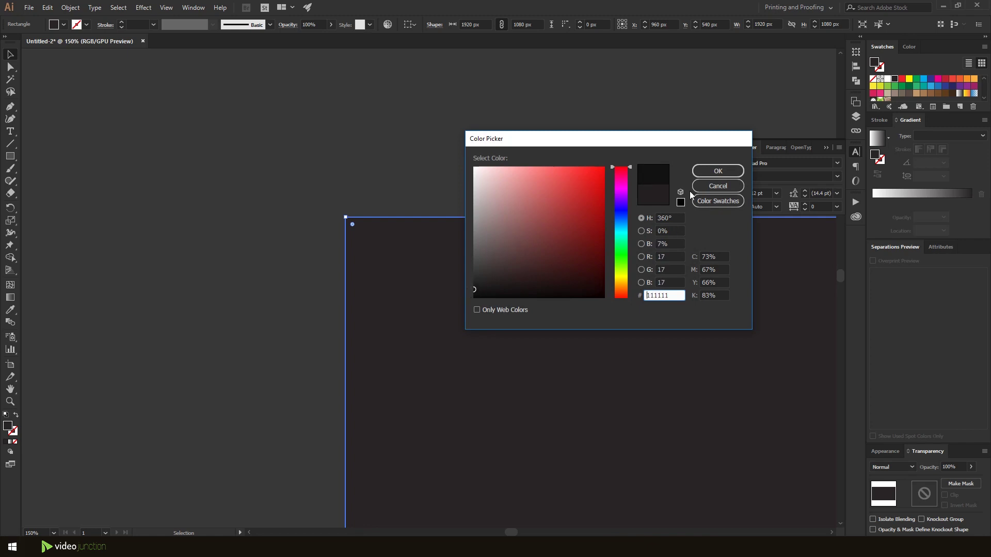
{"action": "left_click", "coordinate": [717, 171]}
{"action": "left_click", "coordinate": [655, 180]}
{"action": "key", "text": "ctrl+minus"}
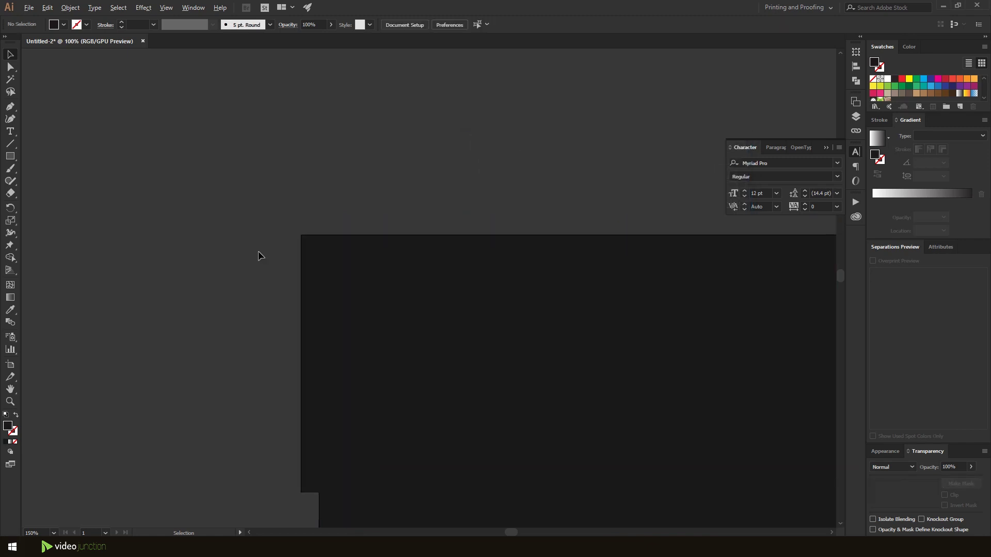
{"action": "scroll", "coordinate": [266, 255], "scroll_direction": "down", "scroll_amount": 3}
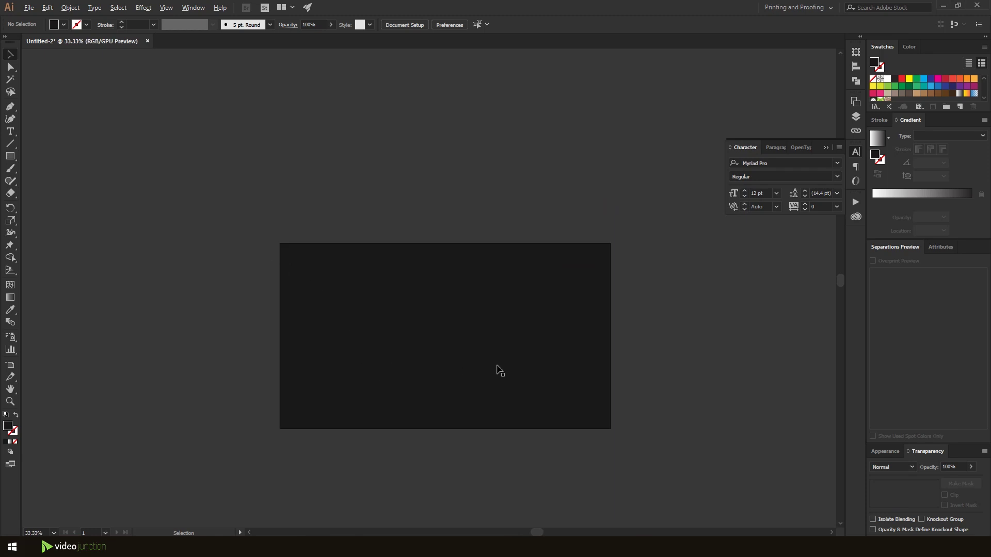
{"action": "scroll", "coordinate": [489, 361], "scroll_direction": "up", "scroll_amount": 2}
- Add the text 'loading' to the artboard and scale it up proportionally
{"action": "left_click", "coordinate": [10, 131]}
{"action": "left_click", "coordinate": [260, 298]}
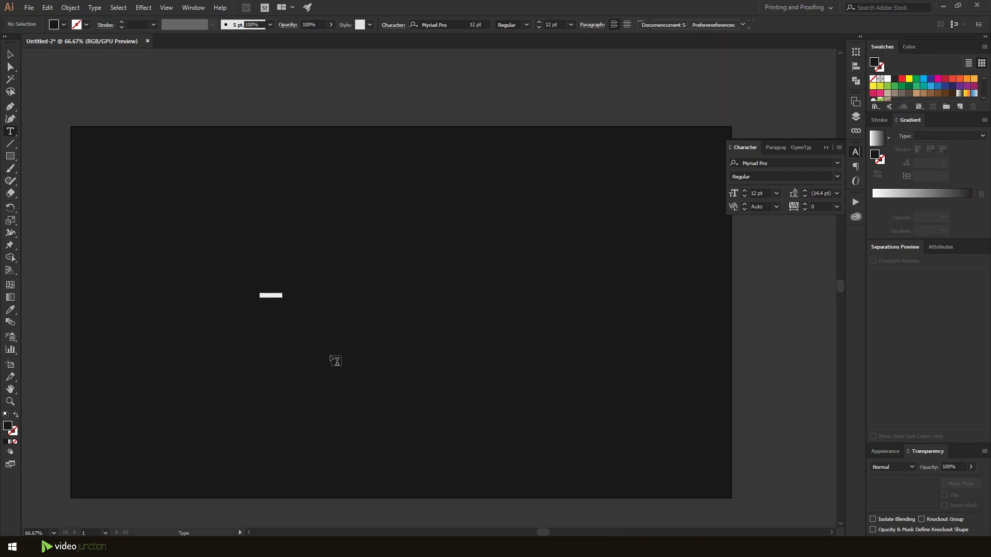
{"action": "key", "text": "BackSpace"}
{"action": "left_click", "coordinate": [10, 55]}
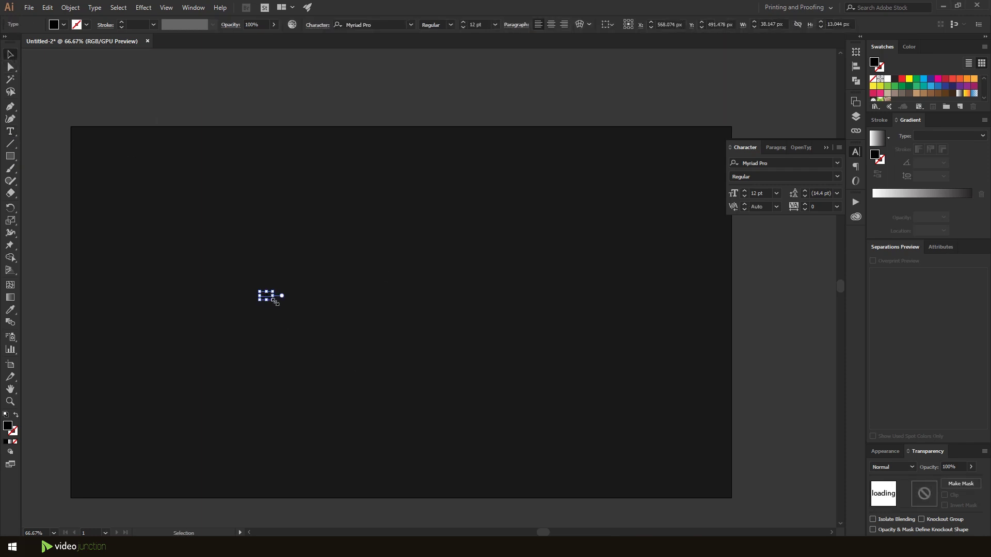
{"action": "left_click_drag", "start_coordinate": [272, 299], "coordinate": [389, 360]}
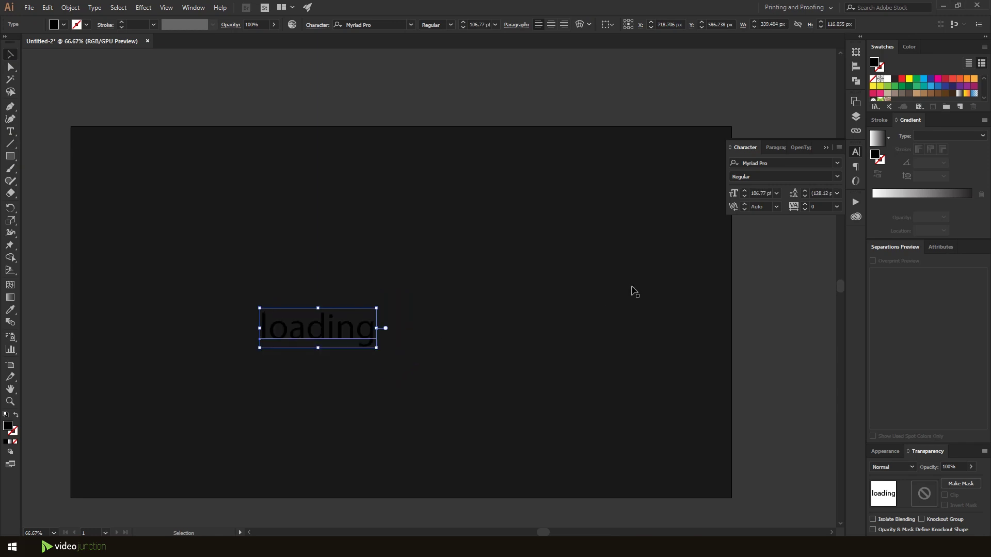
- Make the text white #ffffff and set it in Somatic Rounded
{"action": "double_click", "coordinate": [8, 427]}
{"action": "type", "text": "ffffff"}
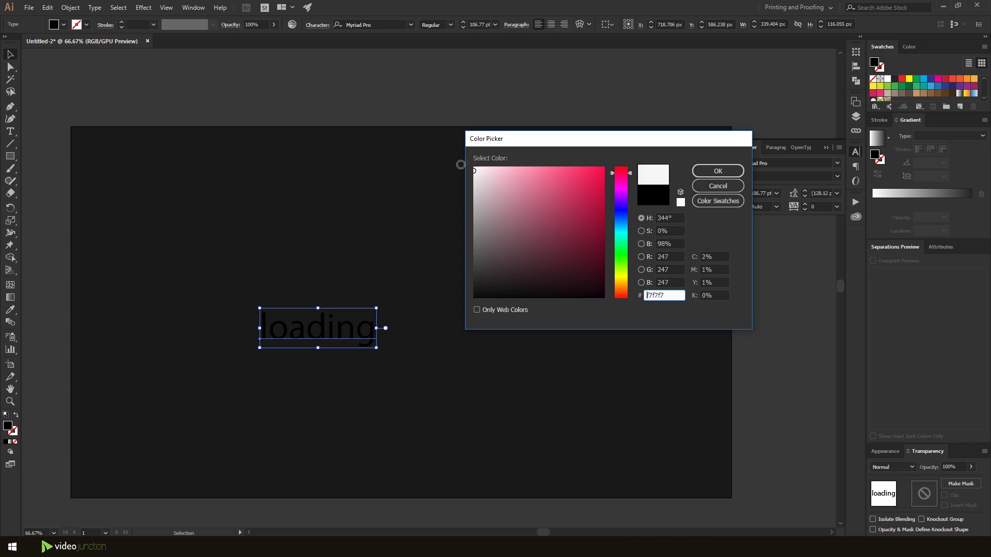
{"action": "left_click", "coordinate": [720, 172]}
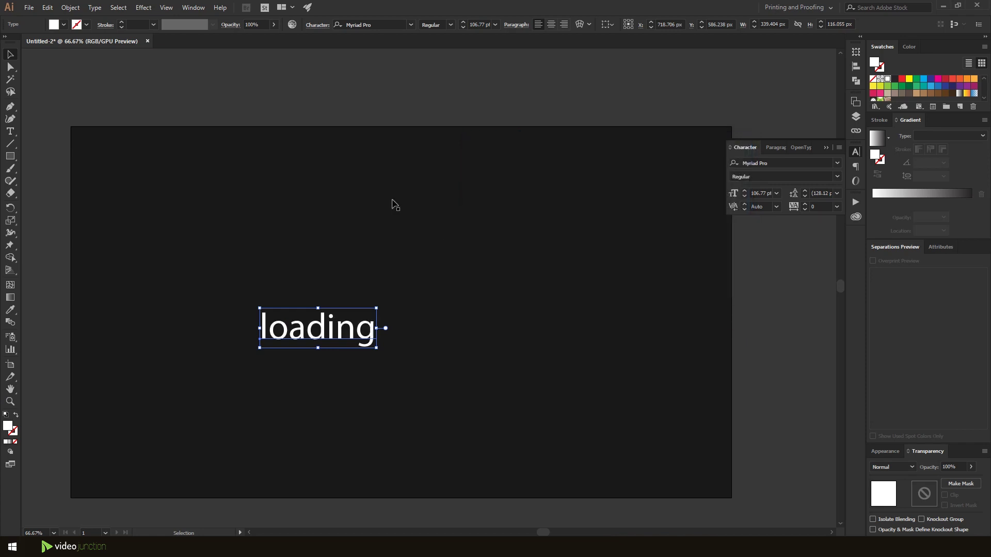
{"action": "left_click", "coordinate": [801, 162]}
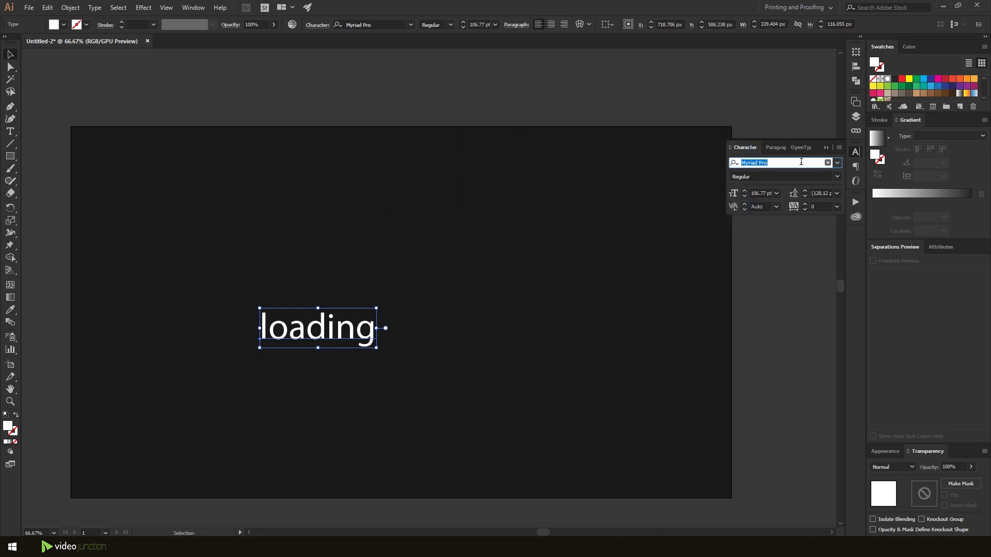
{"action": "type", "text": "somat"}
{"action": "key", "text": "Return"}
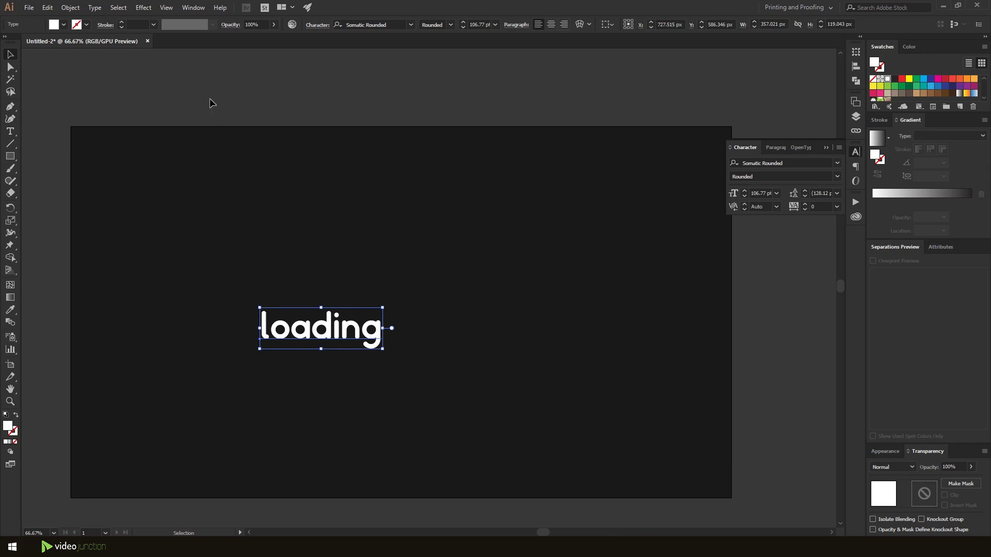
- Centre the text and background on each other over the artboard
{"action": "left_click", "coordinate": [366, 374], "text": "shift"}
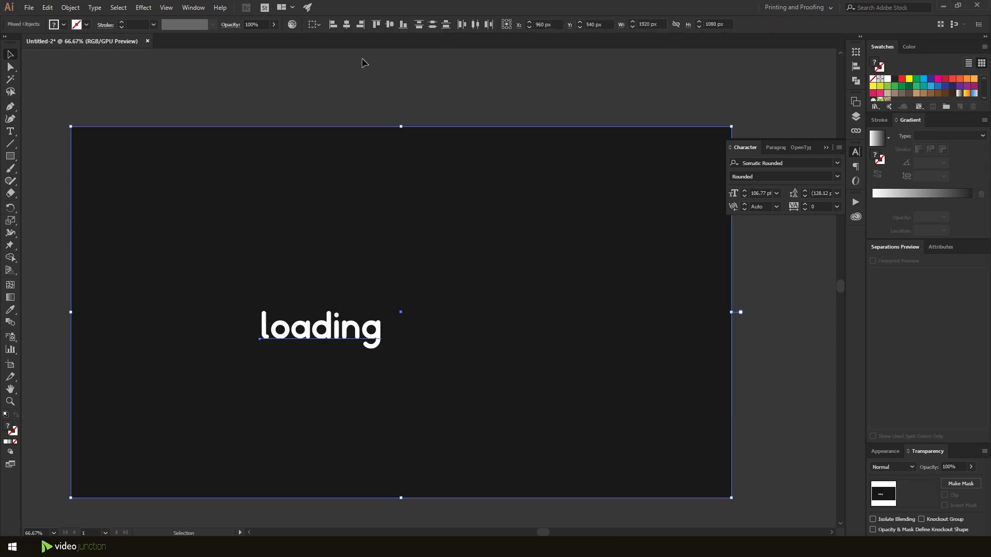
{"action": "left_click", "coordinate": [346, 25]}
{"action": "left_click", "coordinate": [390, 25]}
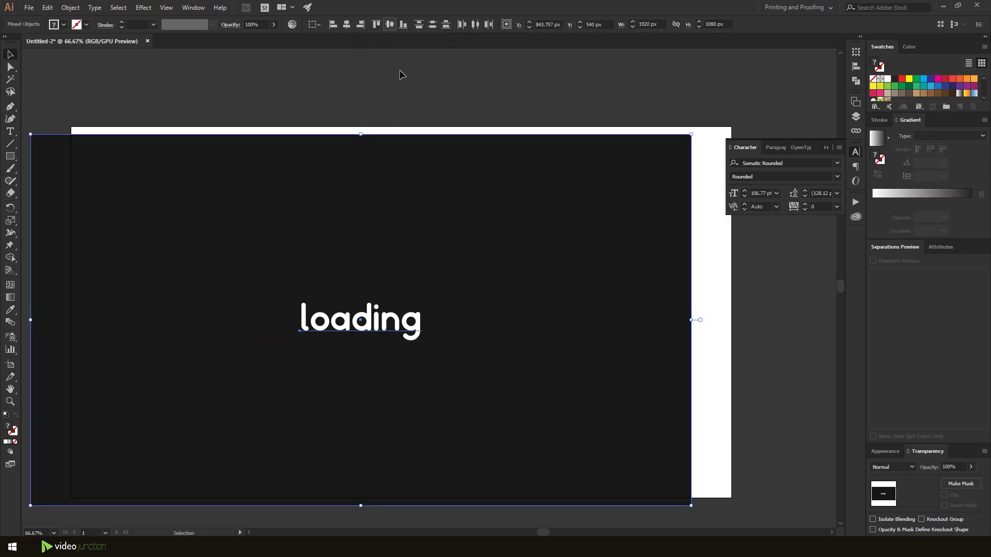
{"action": "mouse_move", "coordinate": [119, 171]}
{"action": "left_mouse_down"}
{"action": "mouse_move", "coordinate": [179, 162]}
{"action": "mouse_move", "coordinate": [166, 159]}
{"action": "left_mouse_up"}
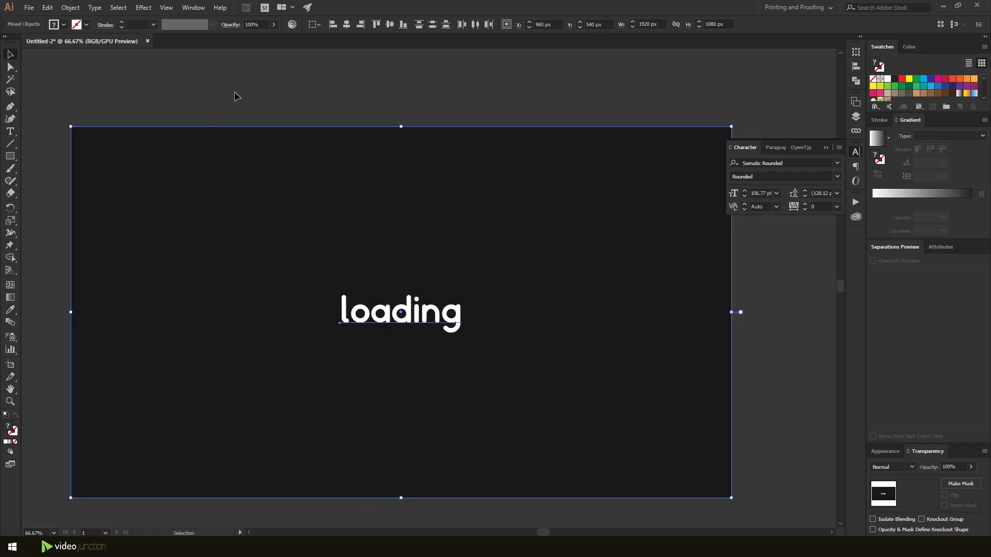
{"action": "left_click", "coordinate": [236, 97]}
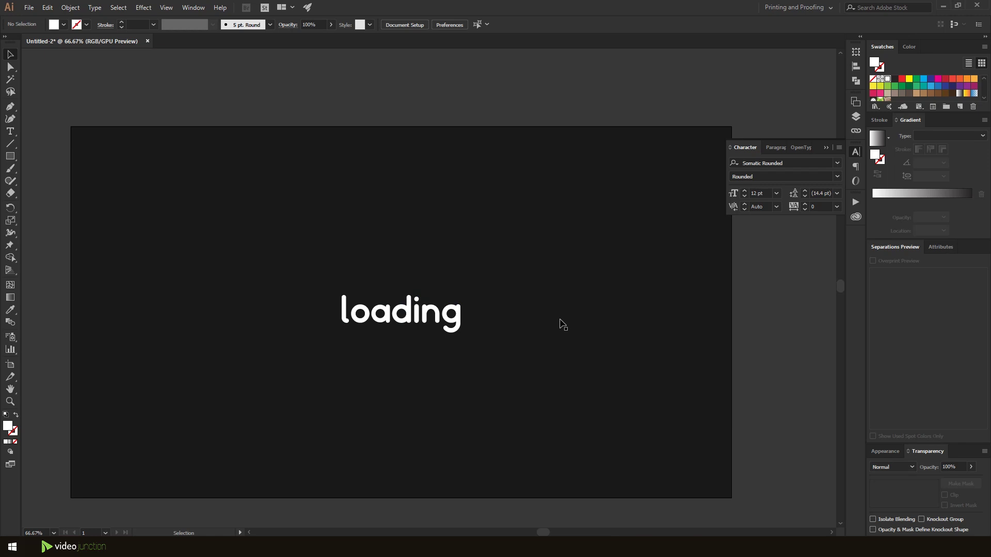
- Draw a small white circle just right of the 'loading' text
{"action": "scroll", "coordinate": [539, 302], "scroll_direction": "up", "scroll_amount": 2}
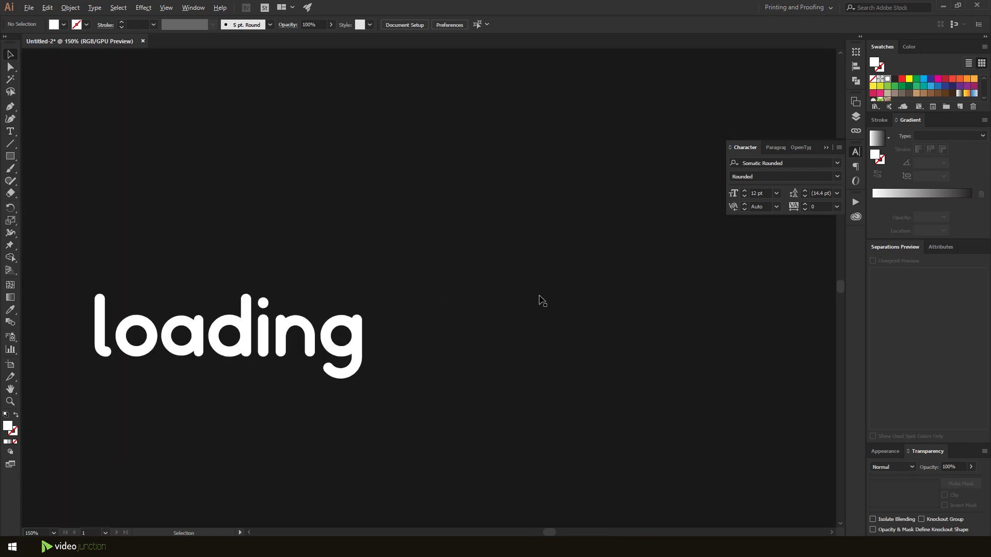
{"action": "left_click_drag", "start_coordinate": [10, 156], "coordinate": [78, 180]}
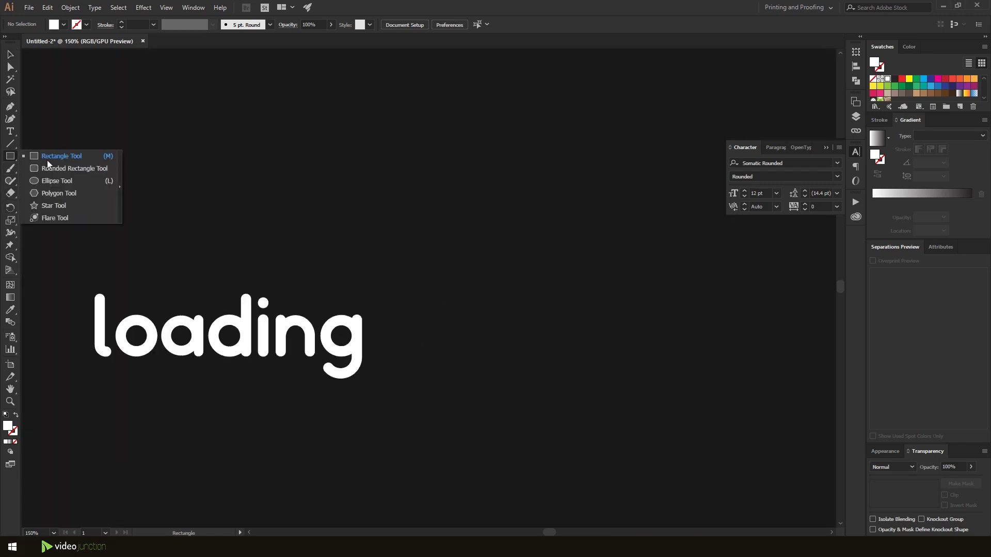
{"action": "scroll", "coordinate": [416, 372], "scroll_direction": "up", "scroll_amount": 2}
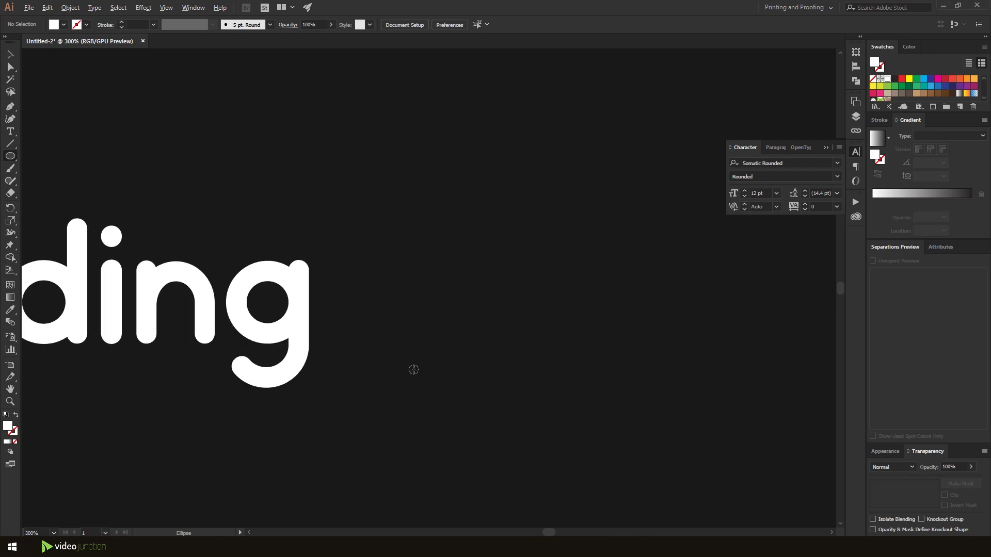
{"action": "left_click_drag", "start_coordinate": [339, 341], "coordinate": [368, 360]}
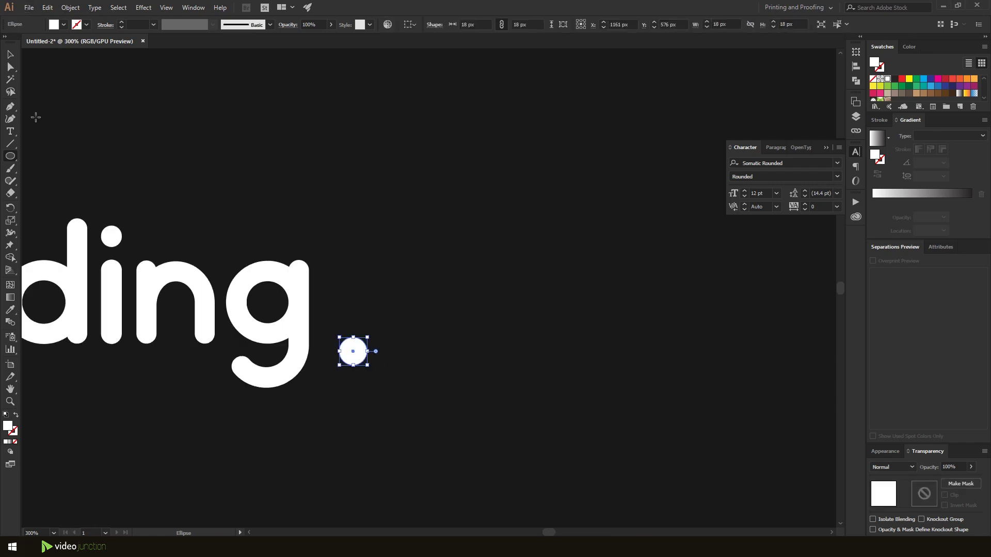
{"action": "left_click", "coordinate": [10, 55]}
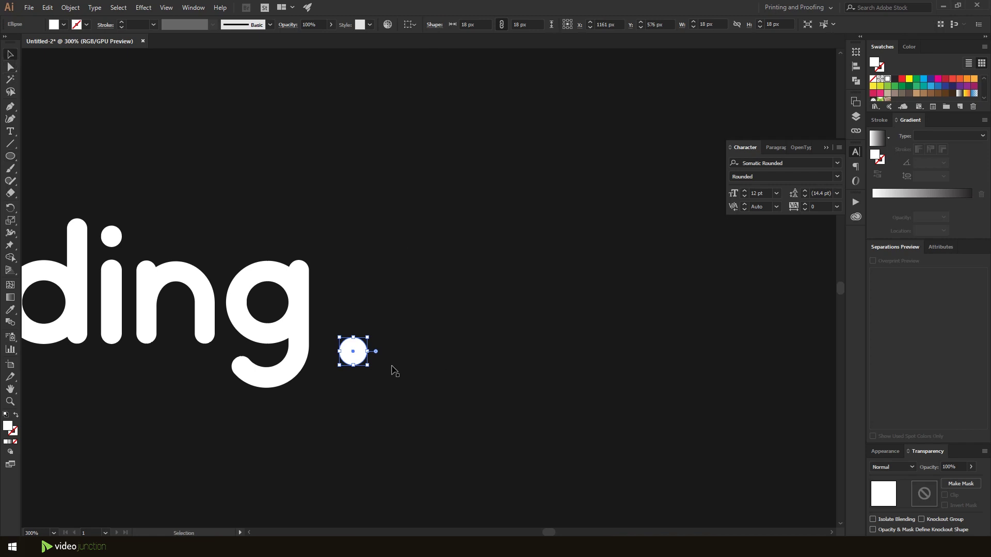
- Duplicate the dot into four and distribute them evenly by horizontal centre
{"action": "left_click_drag", "start_coordinate": [356, 349], "coordinate": [512, 349], "text": "alt"}
{"action": "left_click", "coordinate": [435, 355], "text": "shift"}
{"action": "left_click", "coordinate": [396, 355], "text": "shift"}
{"action": "left_click", "coordinate": [358, 356], "text": "shift"}
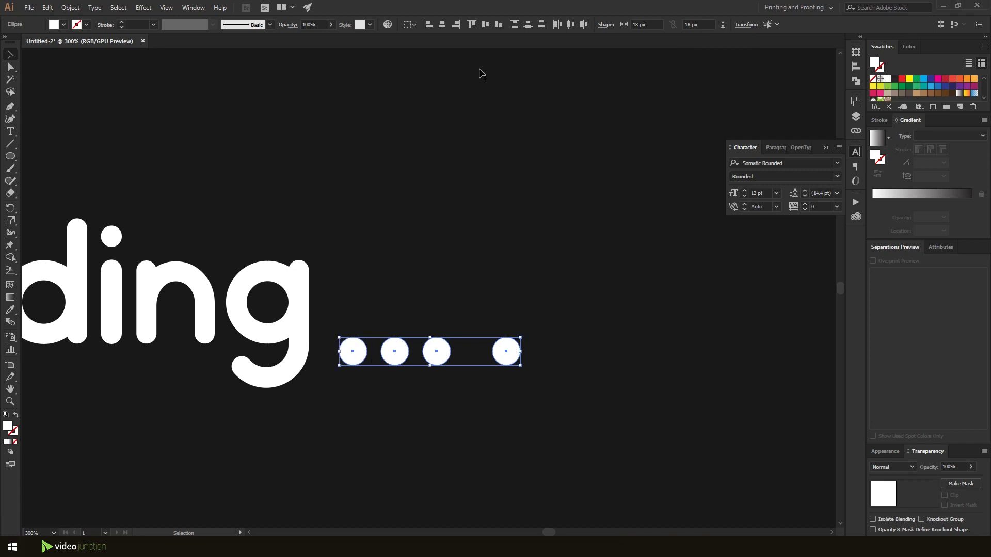
{"action": "left_click", "coordinate": [570, 25]}
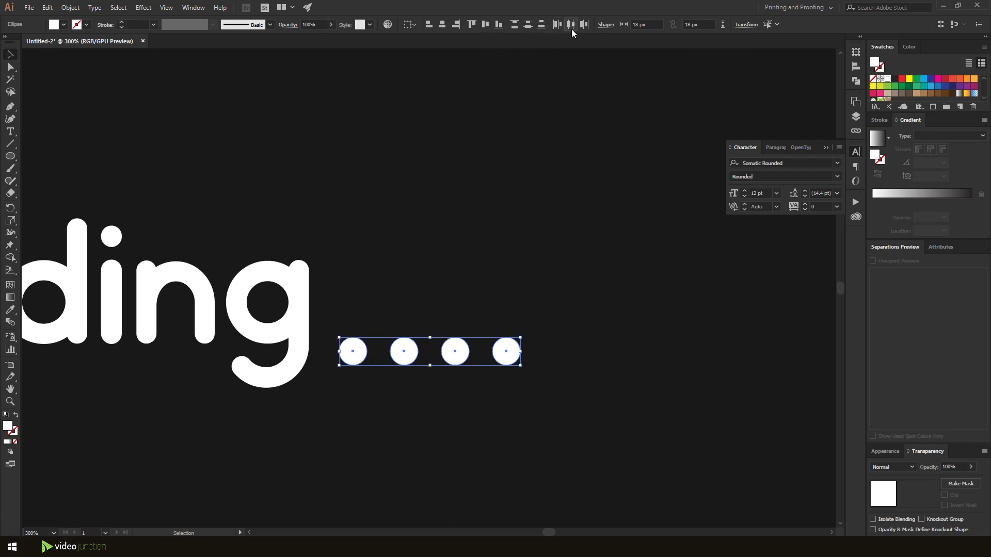
{"action": "scroll", "coordinate": [532, 202], "scroll_direction": "down", "scroll_amount": 4}
{"action": "scroll", "coordinate": [532, 202], "scroll_direction": "down", "scroll_amount": 3}
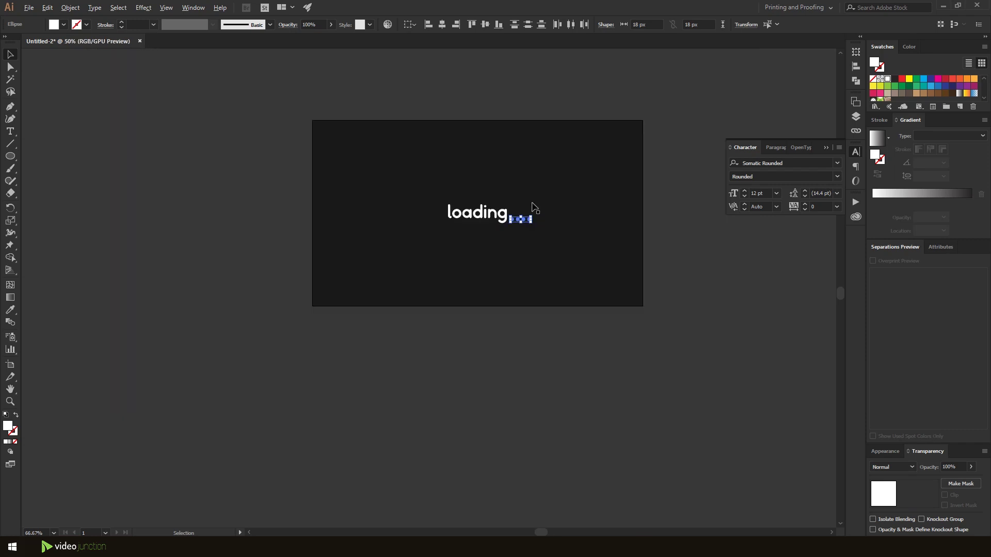
{"action": "left_click", "coordinate": [516, 349]}
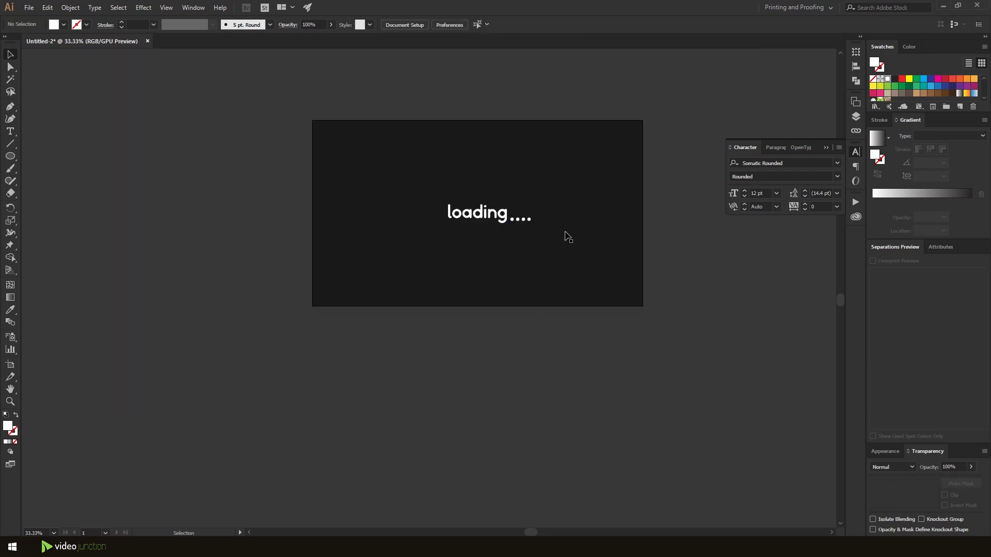
{"action": "scroll", "coordinate": [546, 185], "scroll_direction": "up", "scroll_amount": 3}
{"action": "scroll", "coordinate": [511, 219], "scroll_direction": "down", "scroll_amount": 3}
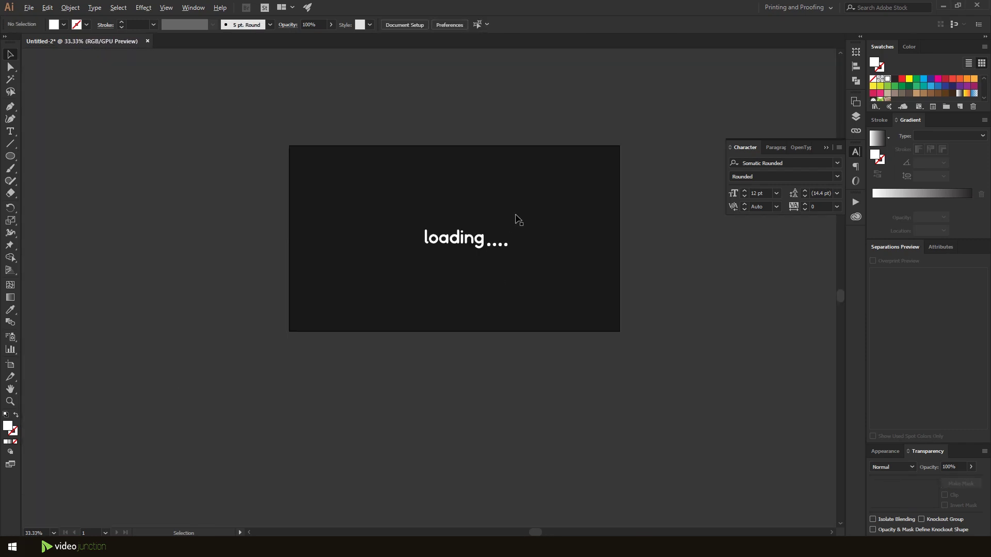
{"action": "scroll", "coordinate": [541, 150], "scroll_direction": "up", "scroll_amount": 1}
{"action": "scroll", "coordinate": [541, 151], "scroll_direction": "up", "scroll_amount": 1}
{"action": "scroll", "coordinate": [536, 158], "scroll_direction": "down", "scroll_amount": 2}
{"action": "scroll", "coordinate": [484, 203], "scroll_direction": "up", "scroll_amount": 2}
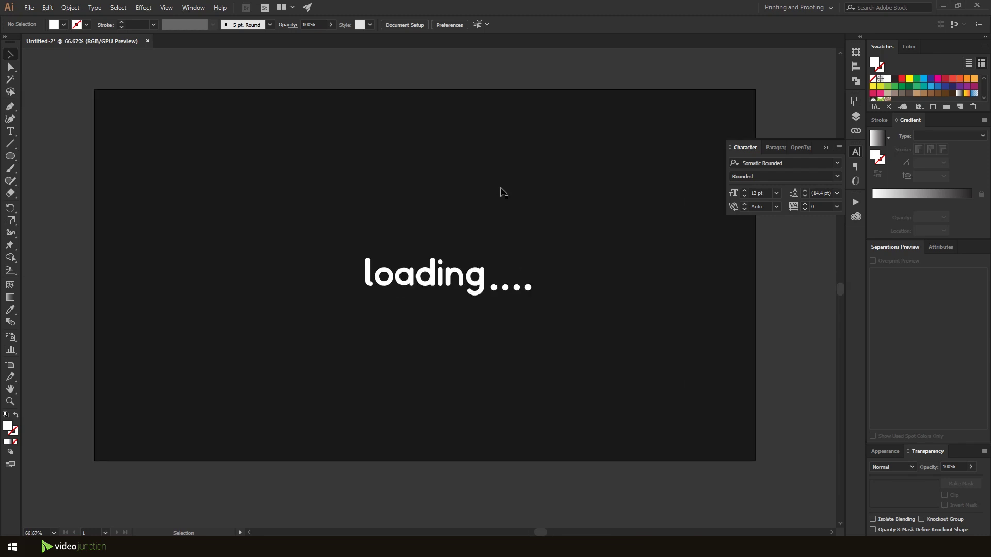
- Release the objects to separate layers (Sequence) and delete the empty Layer 1
{"action": "left_click", "coordinate": [856, 118]}
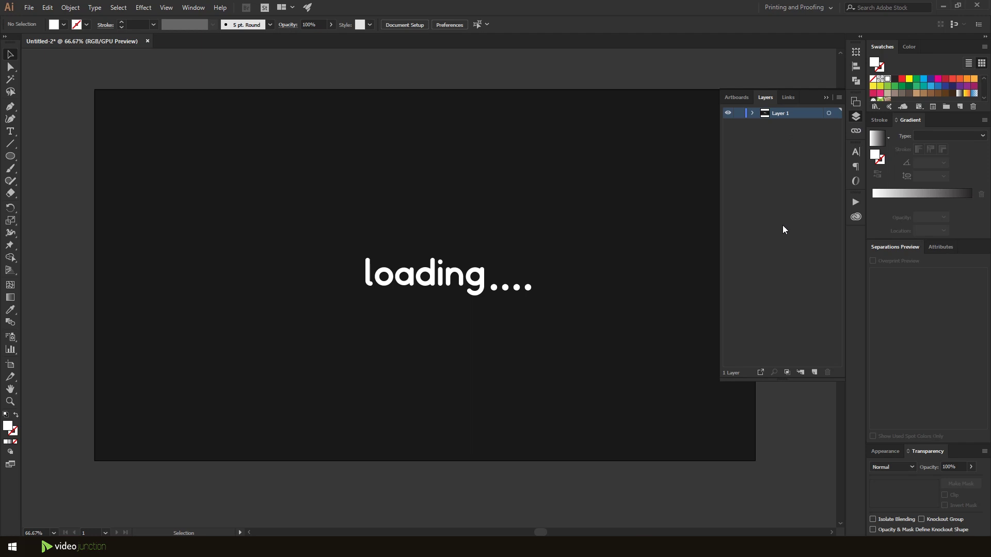
{"action": "left_click", "coordinate": [838, 98]}
{"action": "left_click", "coordinate": [892, 256]}
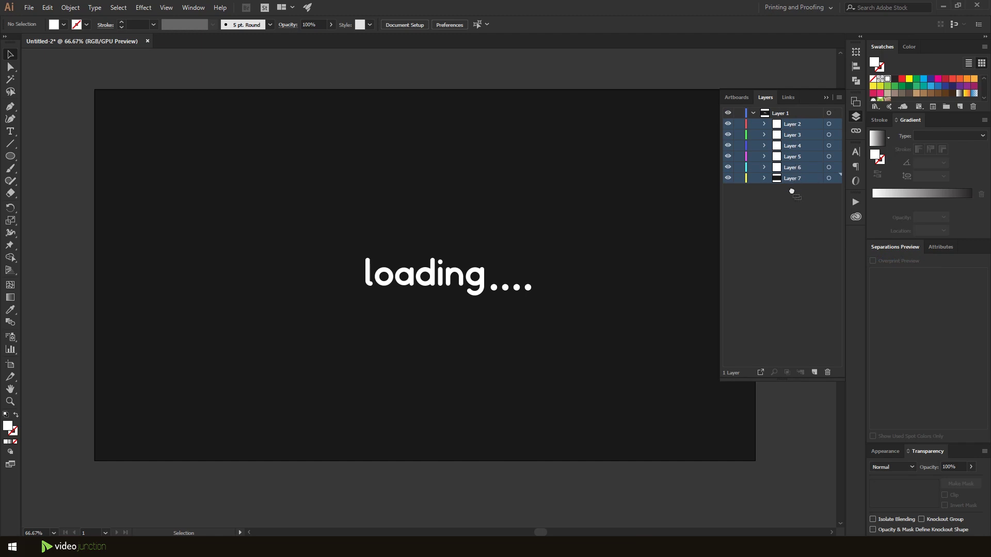
{"action": "left_click_drag", "start_coordinate": [792, 191], "coordinate": [794, 231]}
{"action": "left_click", "coordinate": [827, 372]}
- Rename the layers BG, Loading, Circle 1, Circle 2, Circle 3 and Circle 4
{"action": "double_click", "coordinate": [777, 168]}
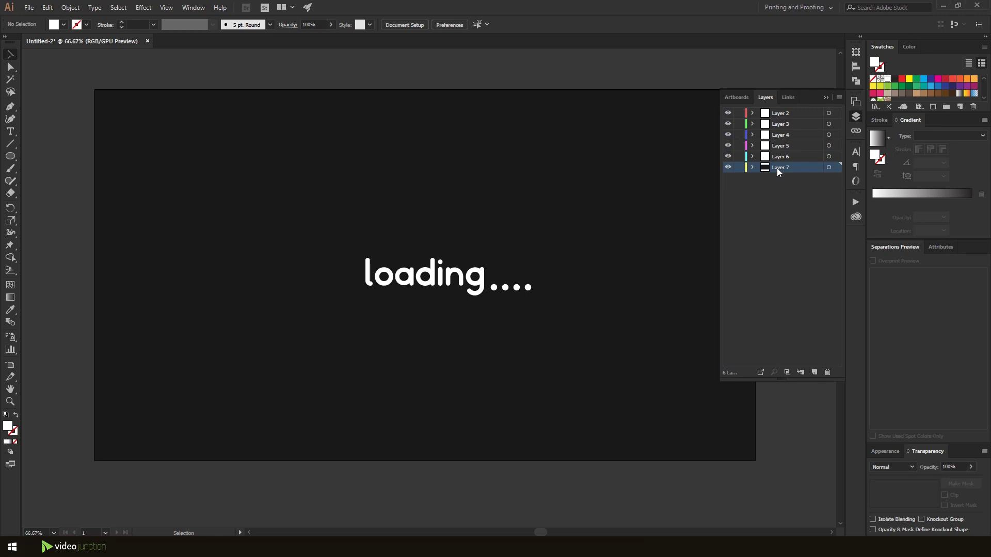
{"action": "type", "text": "BG"}
{"action": "left_click", "coordinate": [797, 184]}
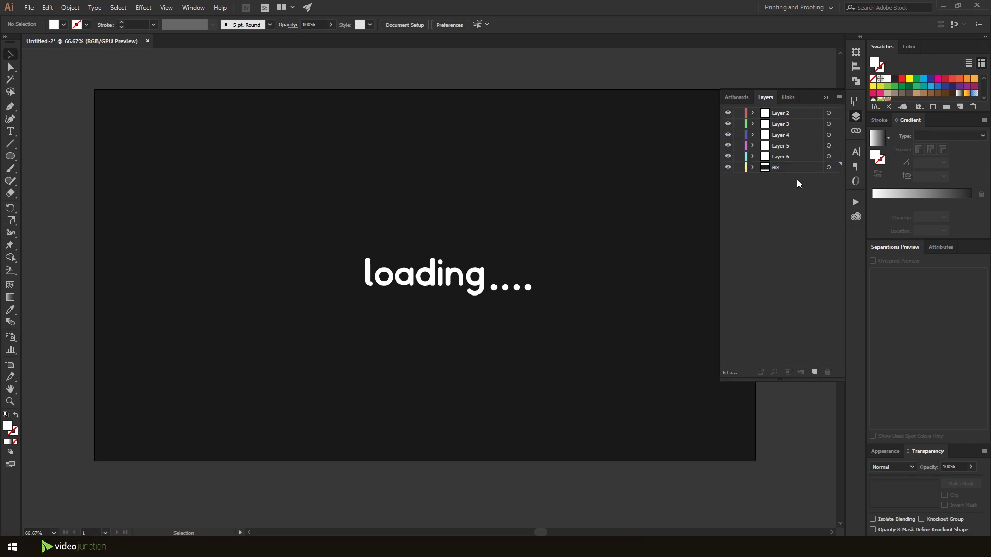
{"action": "left_click", "coordinate": [829, 157]}
{"action": "double_click", "coordinate": [782, 158]}
{"action": "type", "text": "Loading"}
{"action": "double_click", "coordinate": [786, 147]}
{"action": "type", "text": "Circle 1"}
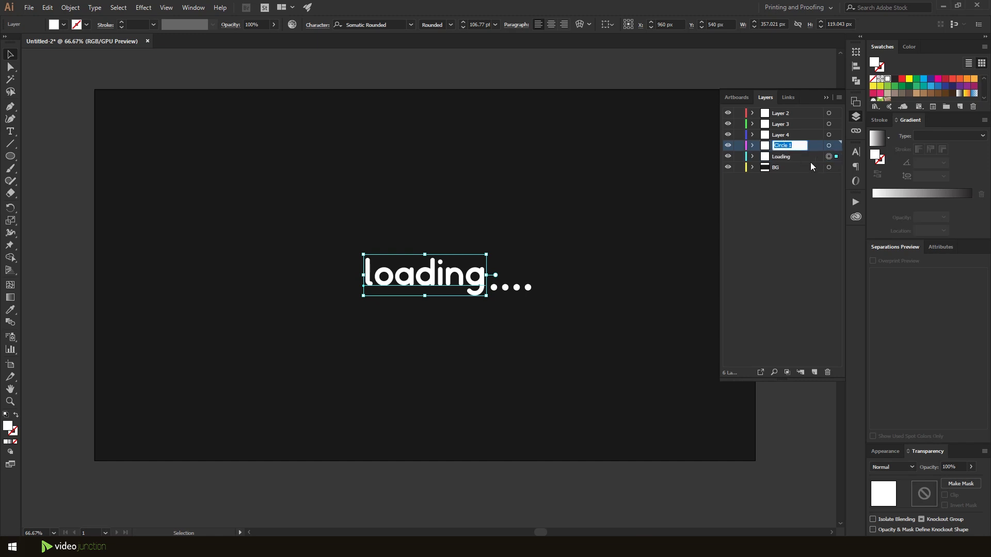
{"action": "key", "text": "Return"}
{"action": "double_click", "coordinate": [782, 135]}
{"action": "type", "text": "Circle 1"}
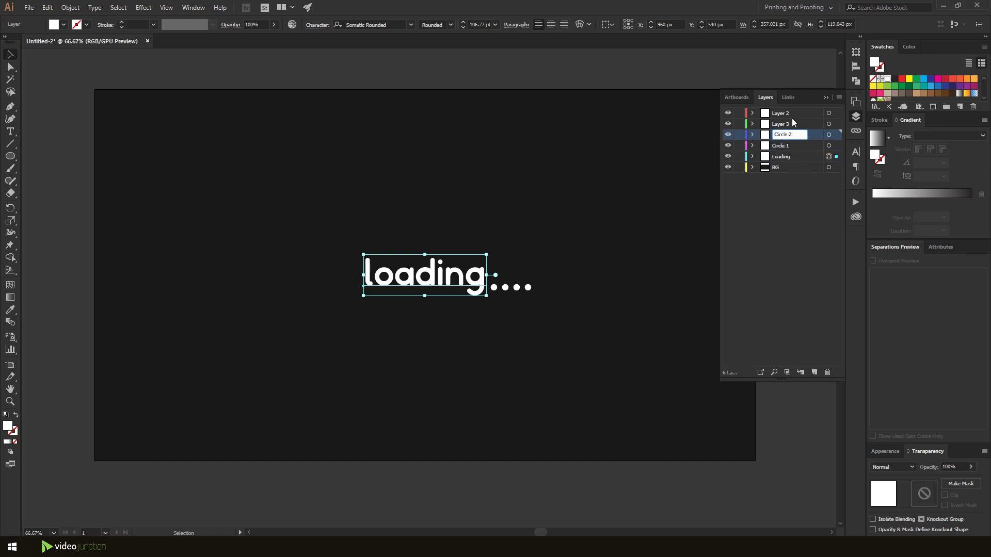
{"action": "key", "text": "Return"}
{"action": "double_click", "coordinate": [784, 124]}
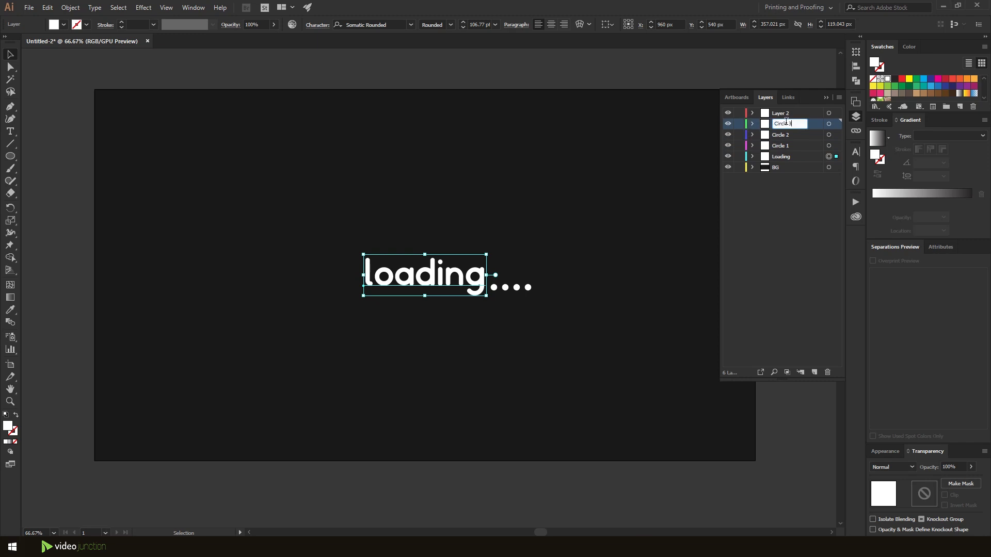
{"action": "key", "text": "Return"}
{"action": "double_click", "coordinate": [784, 111]}
{"action": "type", "text": "Circle 4"}
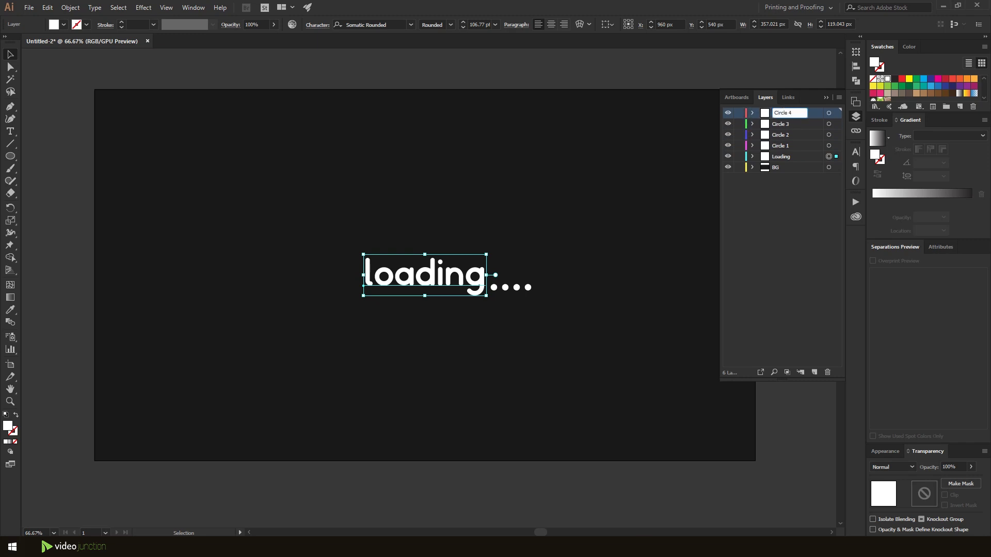
- Check each layer by selecting its object in turn, then clear the selection
{"action": "left_click", "coordinate": [830, 113]}
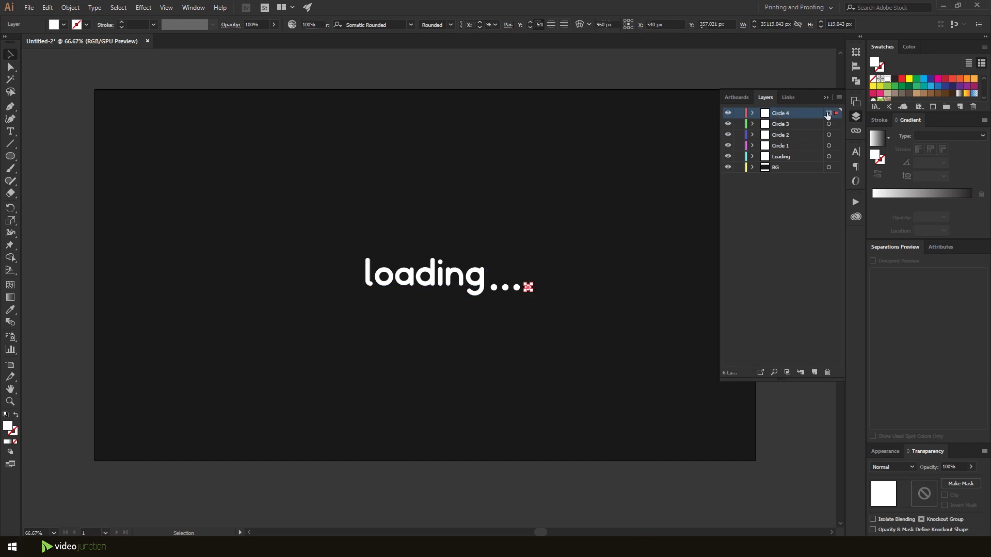
{"action": "left_click", "coordinate": [828, 123]}
{"action": "left_click", "coordinate": [829, 136]}
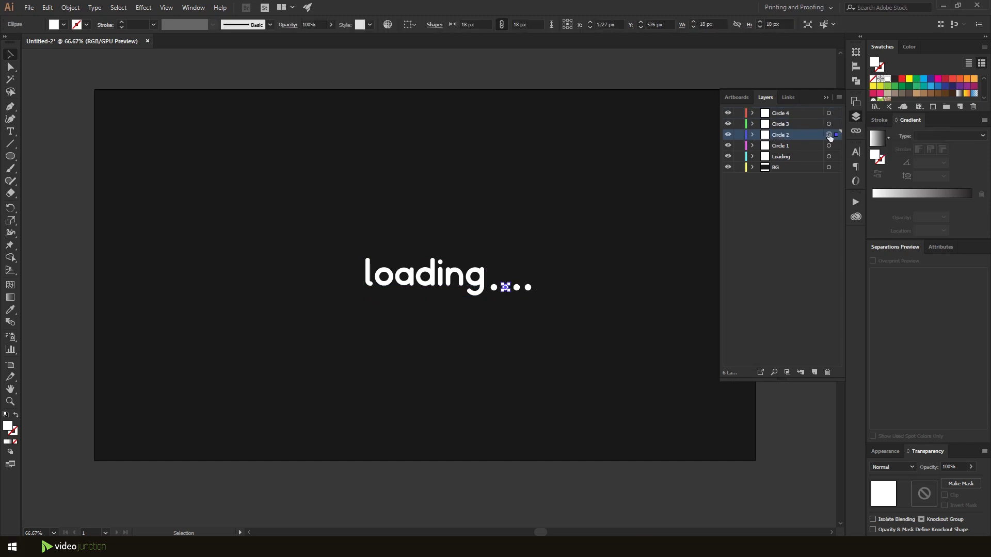
{"action": "left_click", "coordinate": [829, 146]}
{"action": "left_click", "coordinate": [829, 156]}
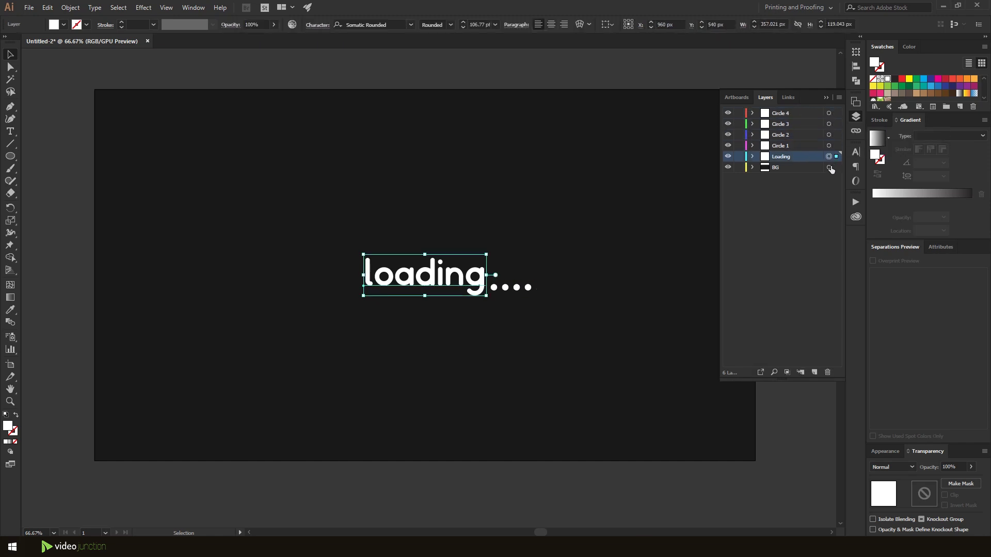
{"action": "left_click", "coordinate": [829, 167]}
{"action": "left_click", "coordinate": [520, 80]}
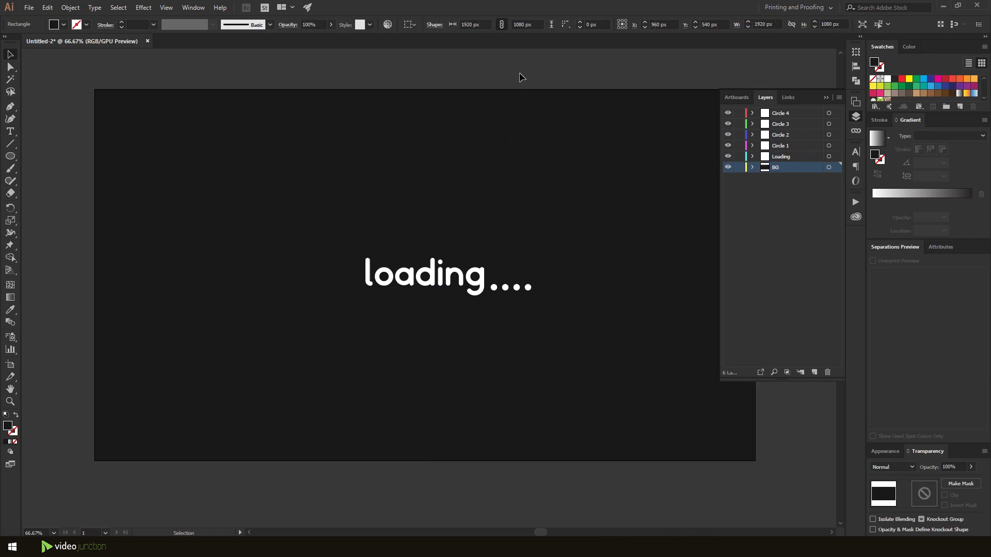
{"action": "left_click", "coordinate": [854, 117]}
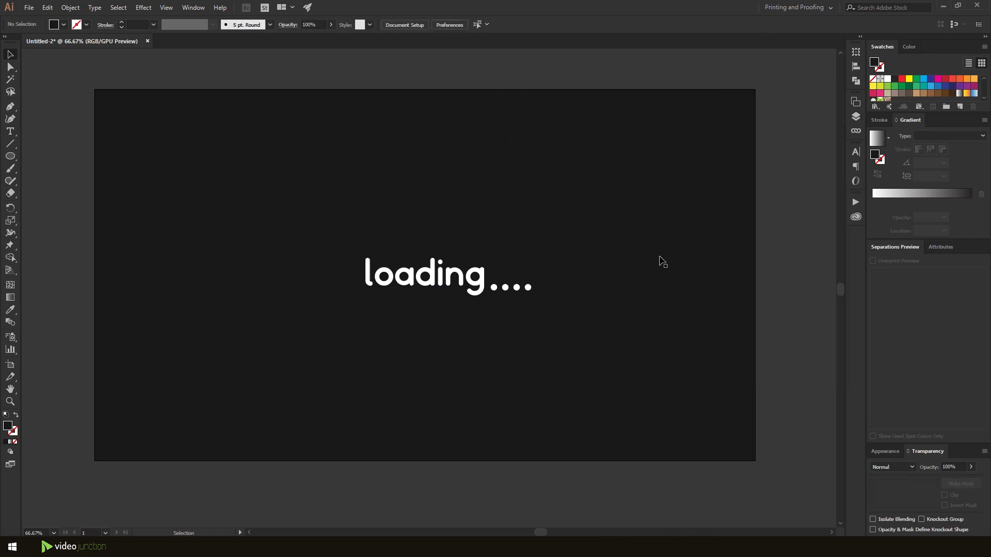
{"action": "scroll", "coordinate": [609, 267], "scroll_direction": "down", "scroll_amount": 3}
{"action": "scroll", "coordinate": [622, 261], "scroll_direction": "up", "scroll_amount": 2}
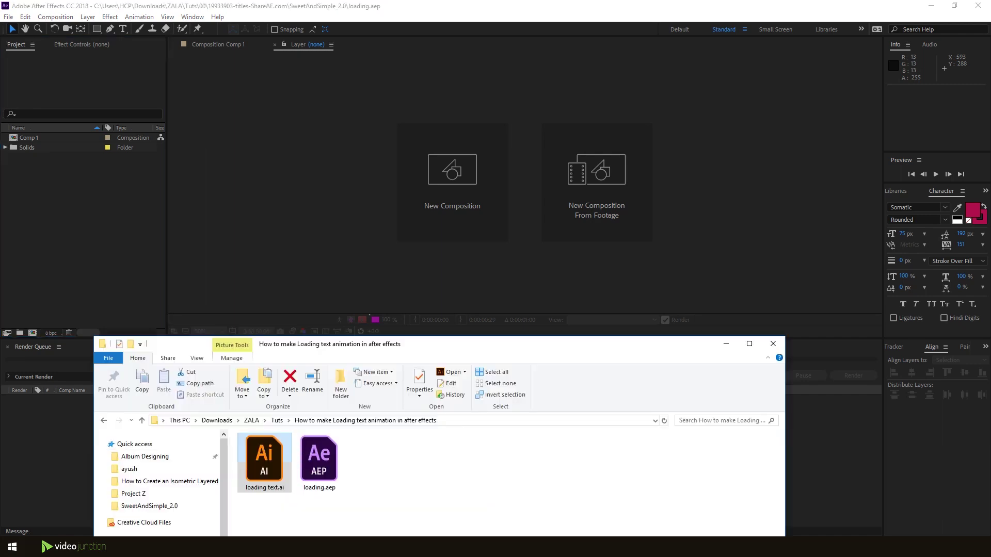
- Import loading text.ai as a Composition with Layer Size footage dimensions
{"action": "left_click_drag", "start_coordinate": [264, 460], "coordinate": [100, 255]}
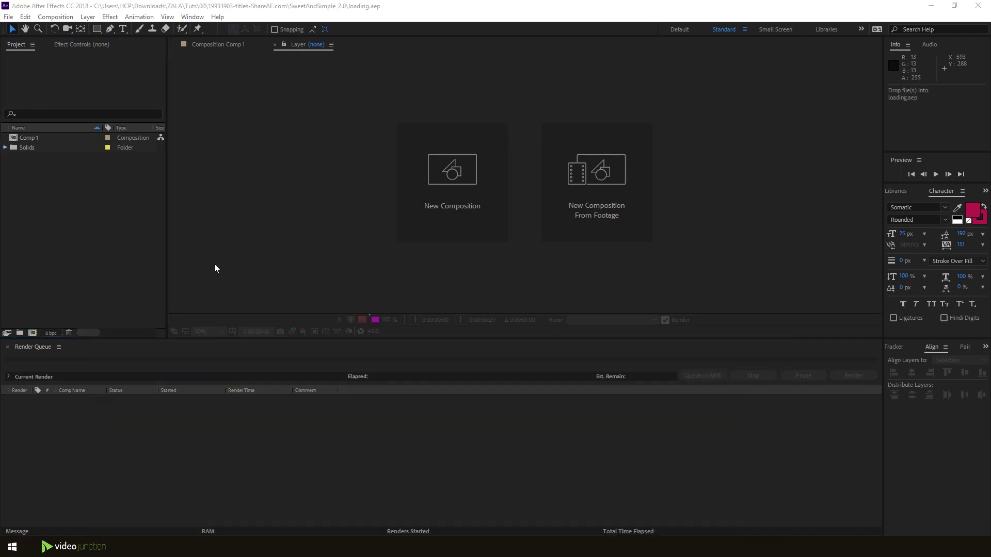
{"action": "left_click_drag", "start_coordinate": [198, 267], "coordinate": [165, 268]}
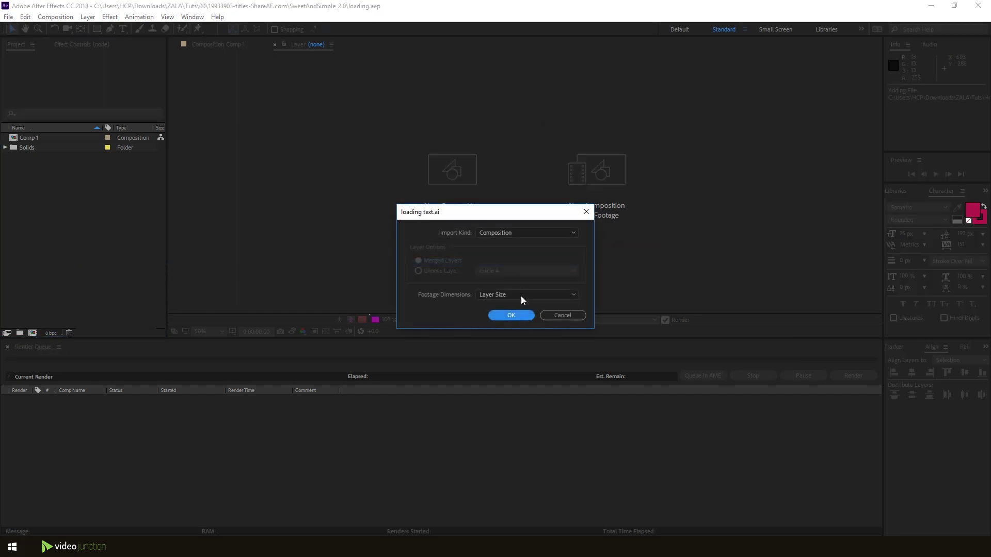
{"action": "left_click", "coordinate": [537, 233]}
{"action": "left_click", "coordinate": [509, 256]}
{"action": "left_click", "coordinate": [519, 296]}
{"action": "left_click", "coordinate": [520, 308]}
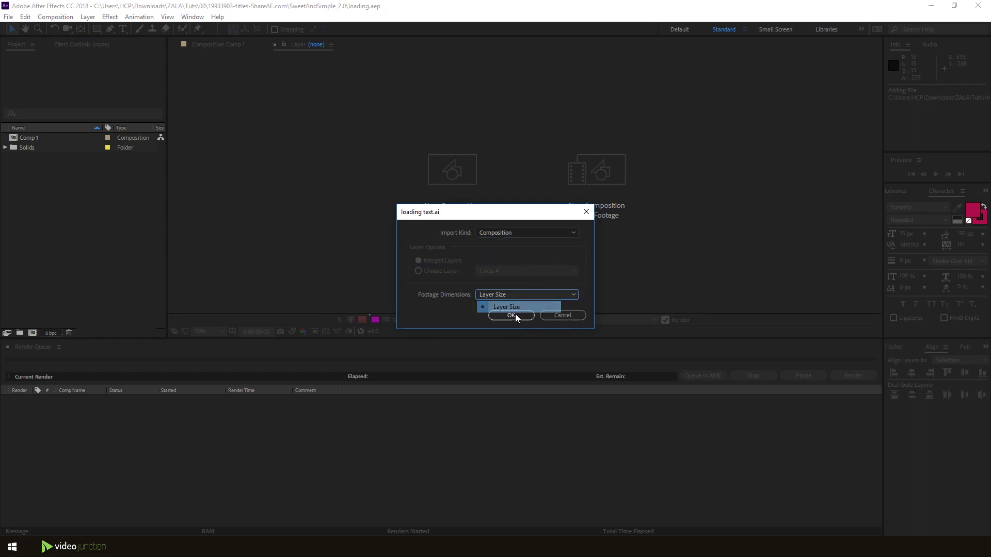
{"action": "left_click", "coordinate": [515, 315]}
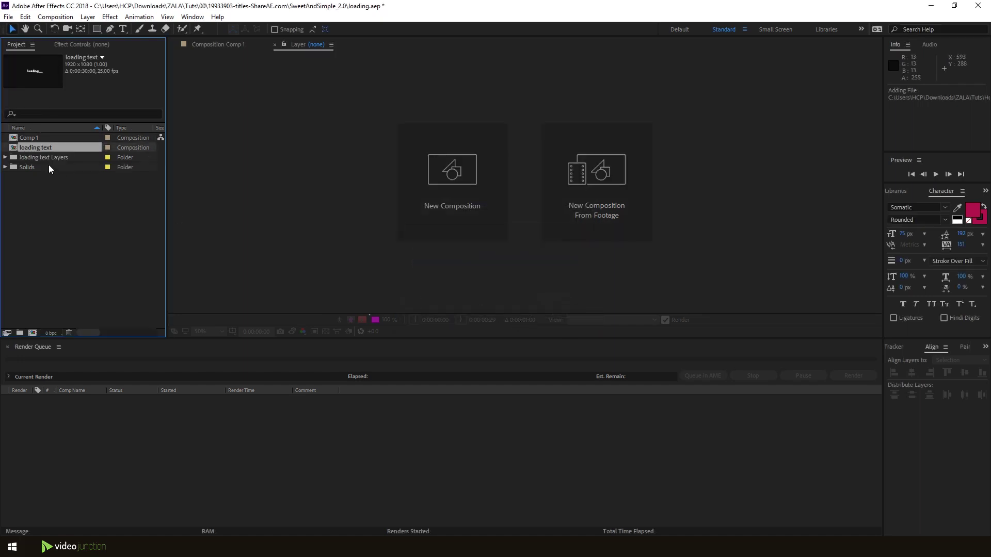
- Open the loading text comp and draw a rectangle shape layer over the word loading
{"action": "double_click", "coordinate": [42, 147]}
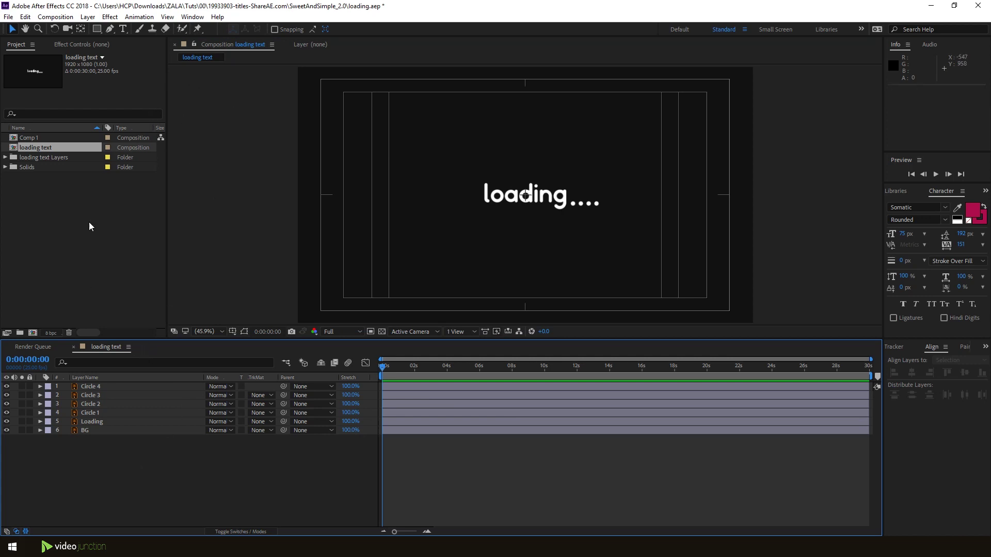
{"action": "left_click", "coordinate": [97, 29]}
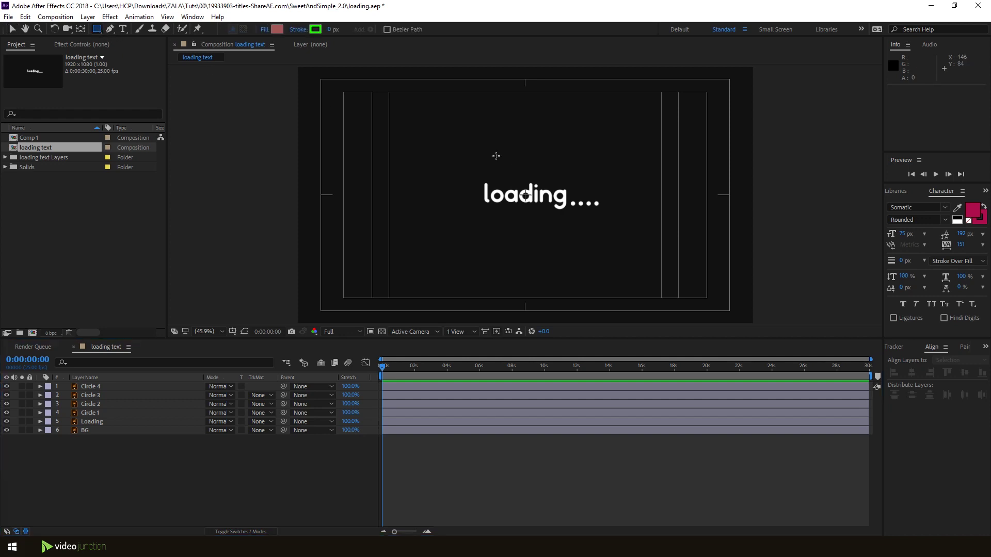
{"action": "left_click_drag", "start_coordinate": [476, 177], "coordinate": [568, 215]}
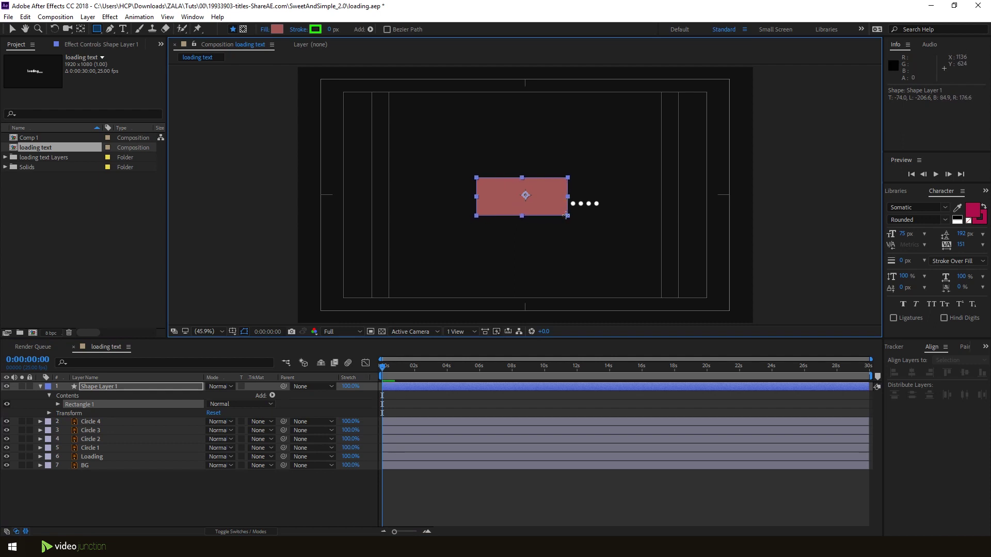
- Rename the new shape layer to 'Gradient'
{"action": "left_click", "coordinate": [111, 385]}
{"action": "key", "text": "Return"}
{"action": "type", "text": "Gradient"}
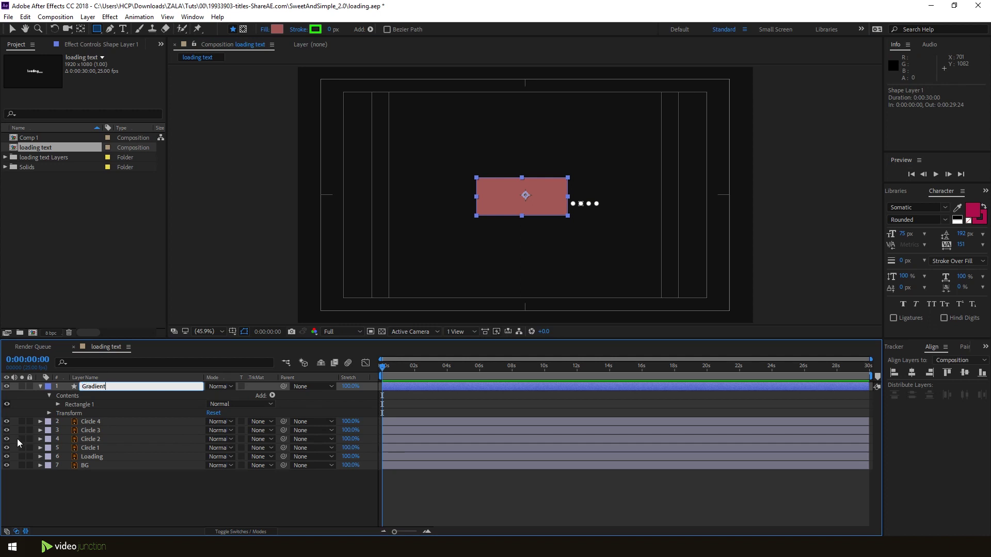
{"action": "left_click", "coordinate": [125, 494]}
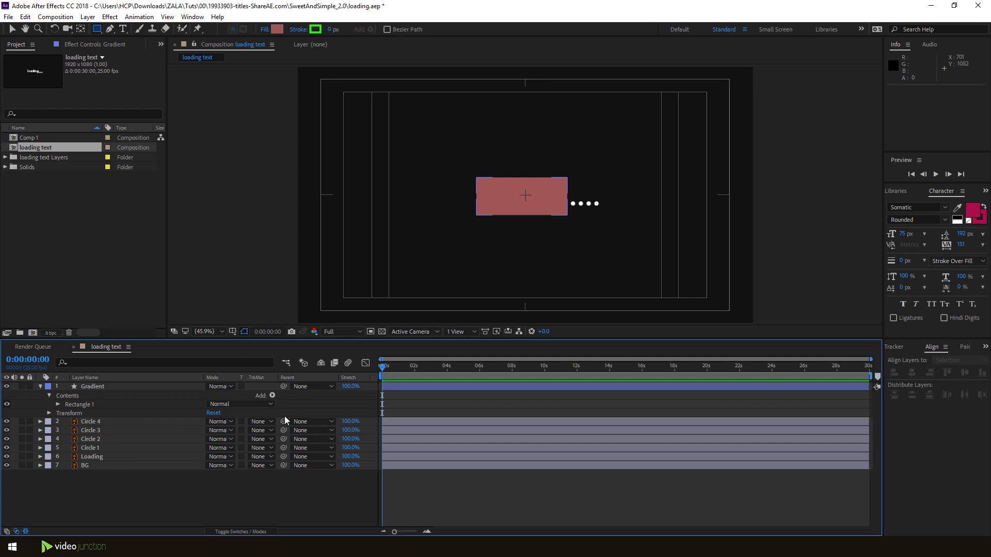
- Add a Gradient Fill to the Gradient layer and inspect its colours
{"action": "left_click", "coordinate": [272, 396]}
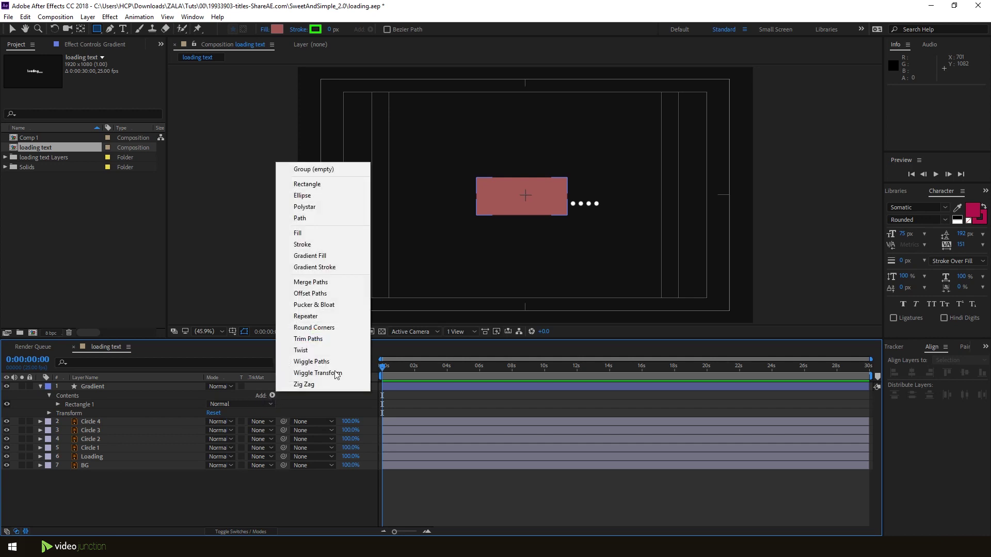
{"action": "left_click", "coordinate": [315, 256]}
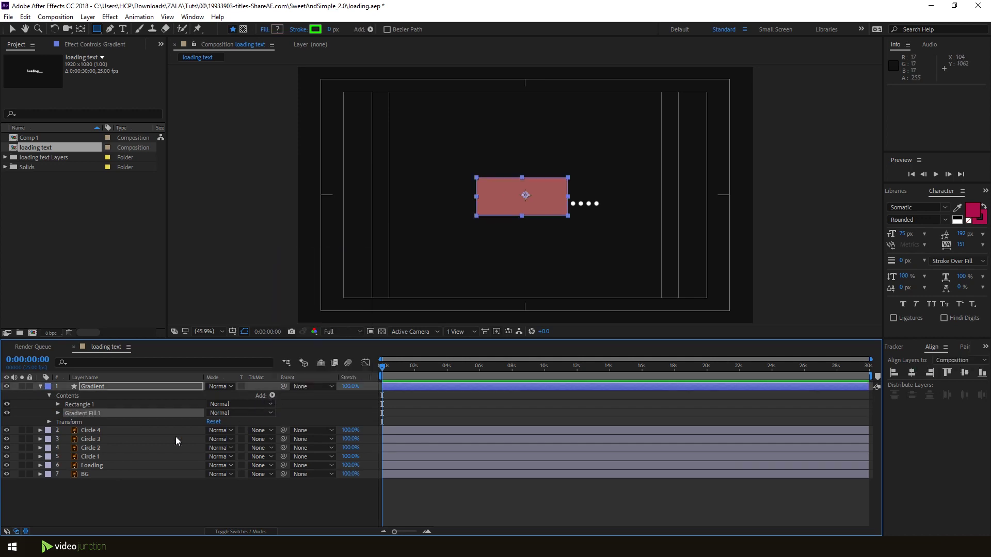
{"action": "left_click", "coordinate": [57, 413]}
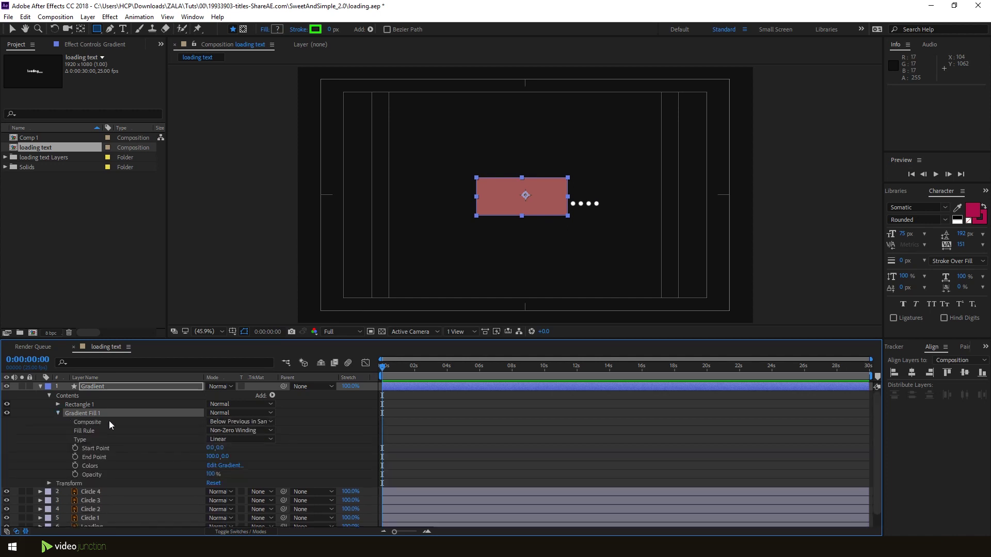
{"action": "left_click", "coordinate": [225, 465]}
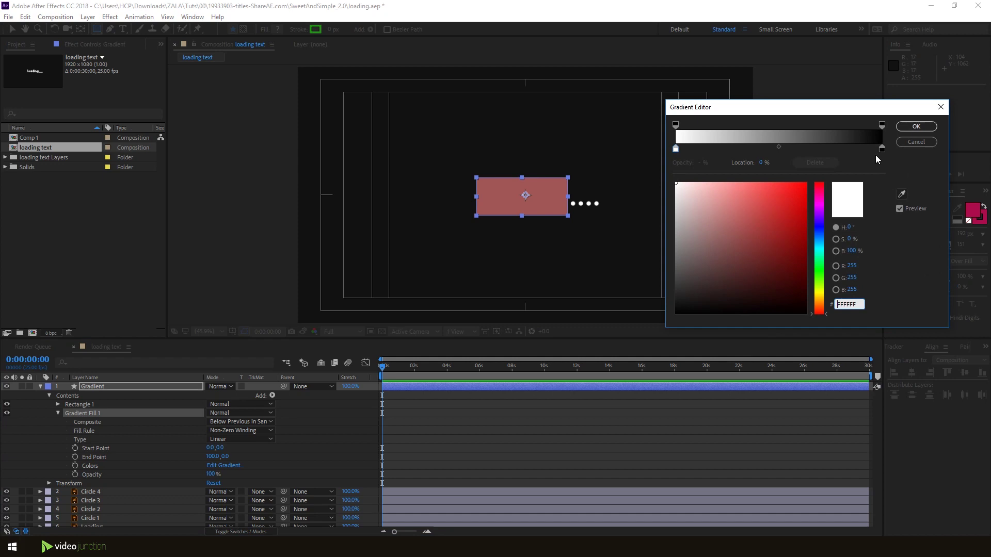
{"action": "left_click", "coordinate": [914, 141]}
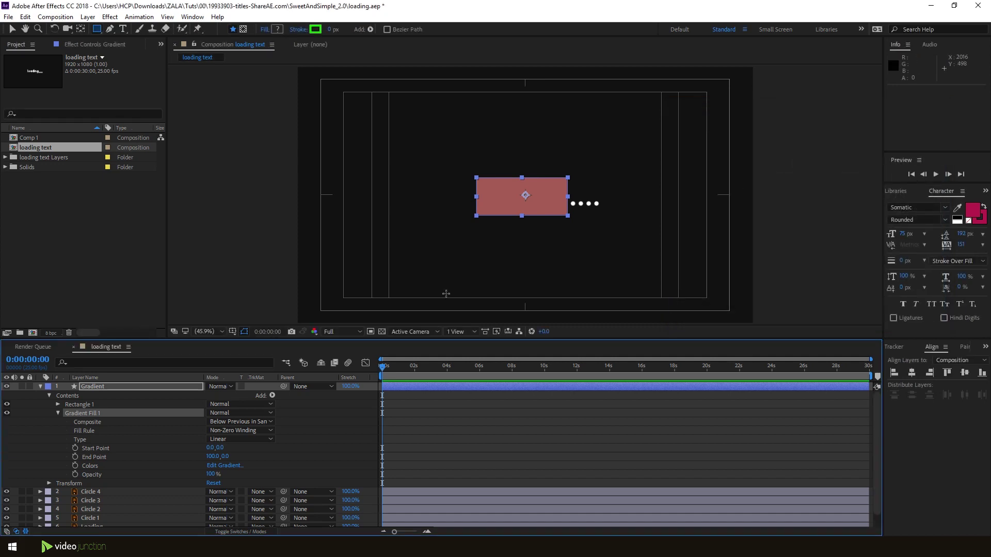
{"action": "left_click", "coordinate": [58, 413]}
- Add a linear Gradient Fill inside Rectangle 1 and reveal its properties
{"action": "left_click", "coordinate": [58, 404]}
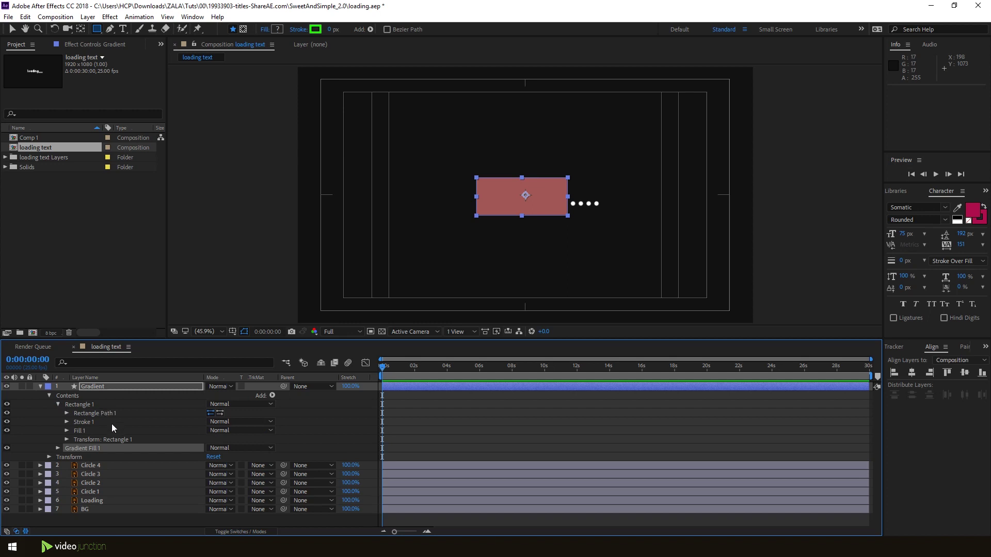
{"action": "left_click", "coordinate": [78, 404]}
{"action": "left_click", "coordinate": [270, 395]}
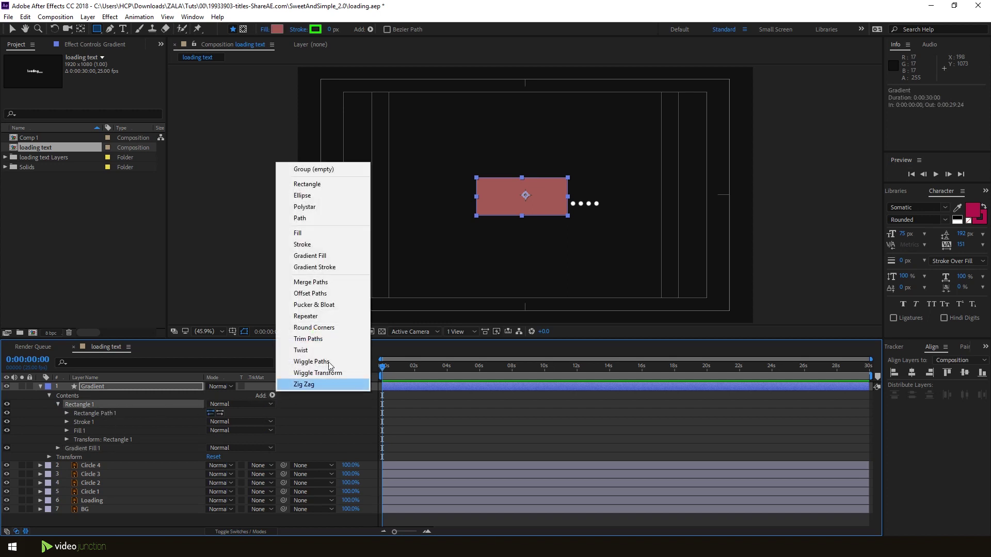
{"action": "left_click", "coordinate": [314, 256]}
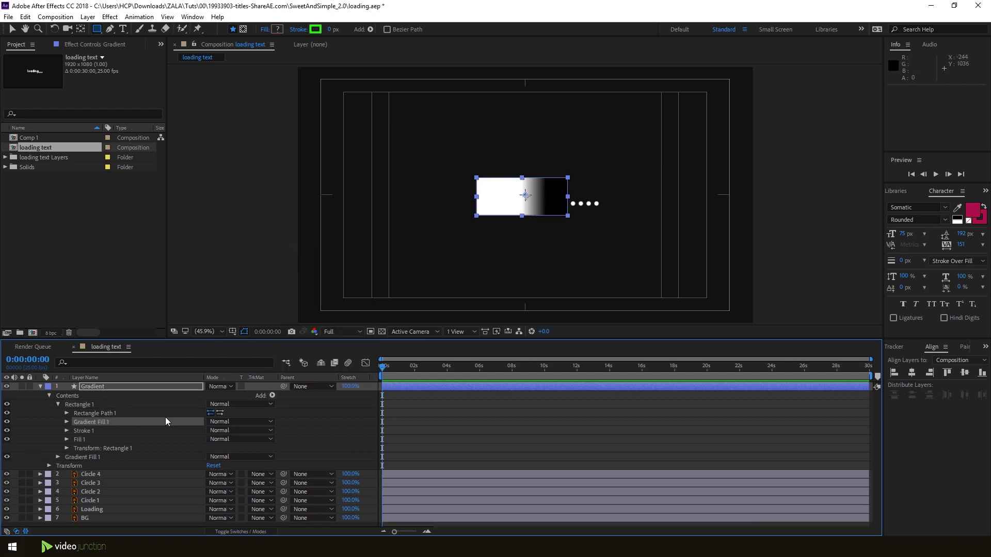
{"action": "left_click", "coordinate": [67, 421]}
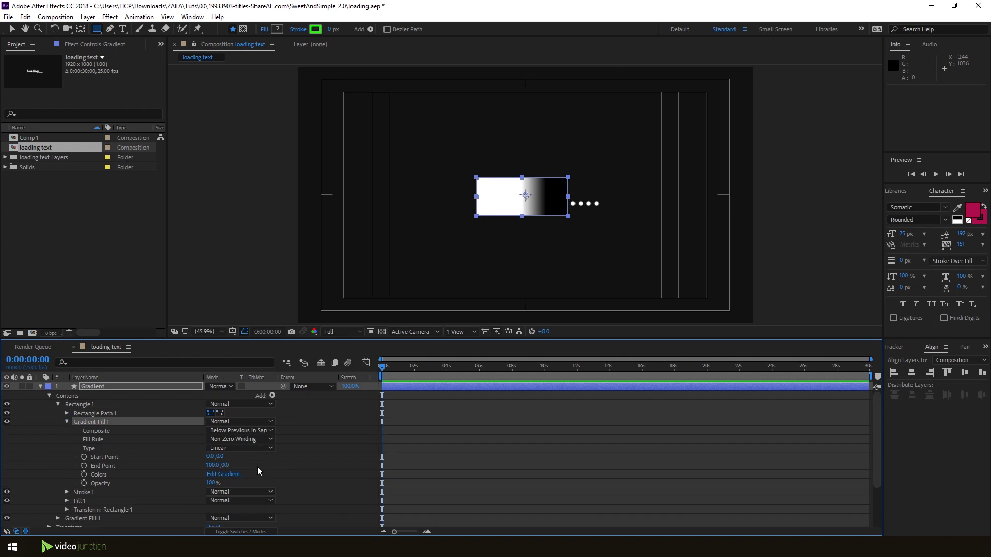
- Set the gradient stops to magenta #CF22D1 on the left and blue #2295BA on the right
{"action": "left_click", "coordinate": [223, 475]}
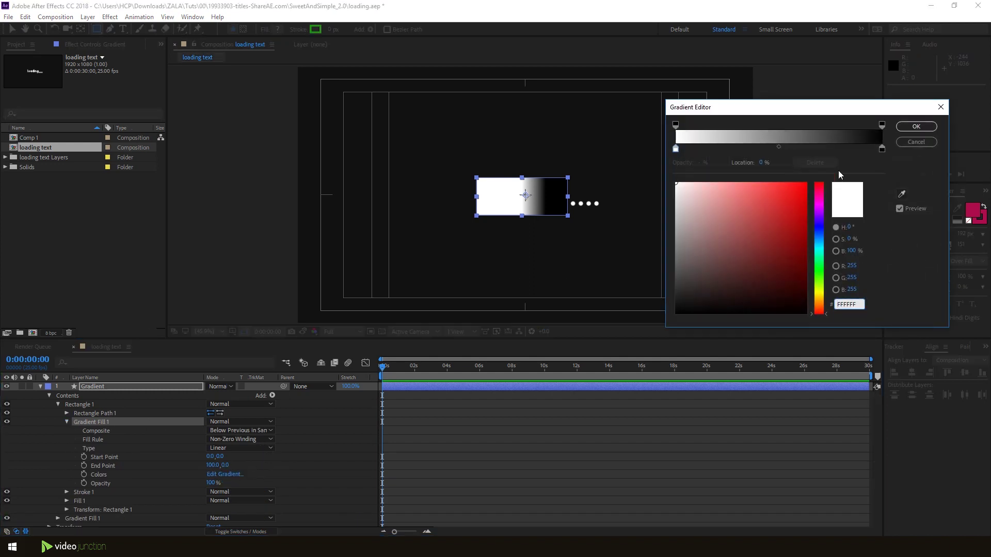
{"action": "left_click", "coordinate": [883, 148]}
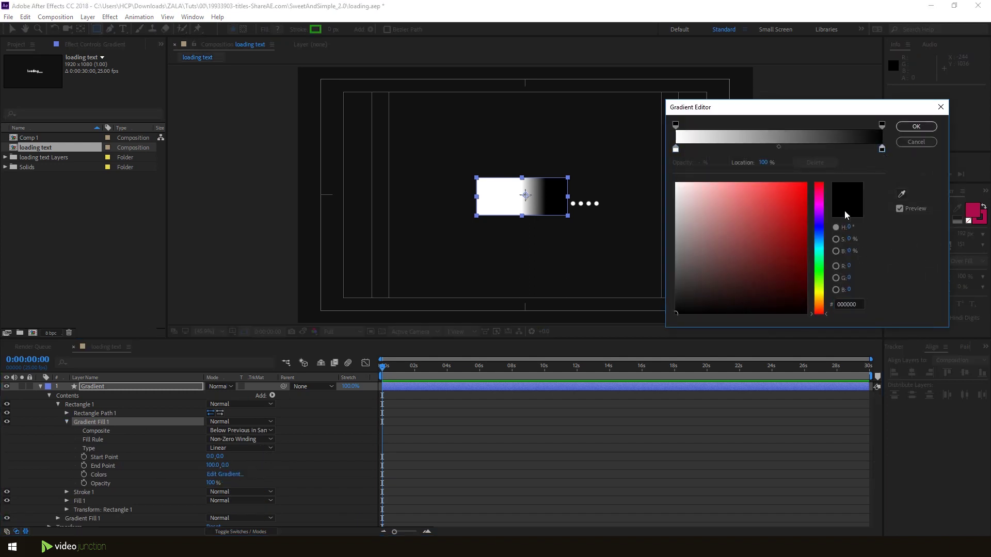
{"action": "left_click", "coordinate": [822, 238]}
{"action": "mouse_move", "coordinate": [823, 242]}
{"action": "left_mouse_down"}
{"action": "mouse_move", "coordinate": [800, 208]}
{"action": "mouse_move", "coordinate": [782, 217]}
{"action": "left_mouse_up"}
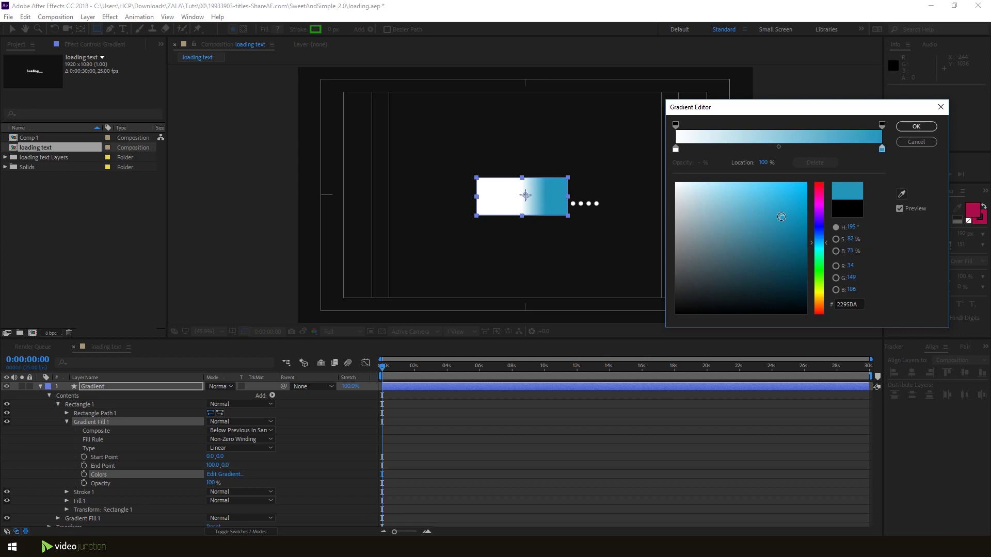
{"action": "left_click", "coordinate": [676, 149]}
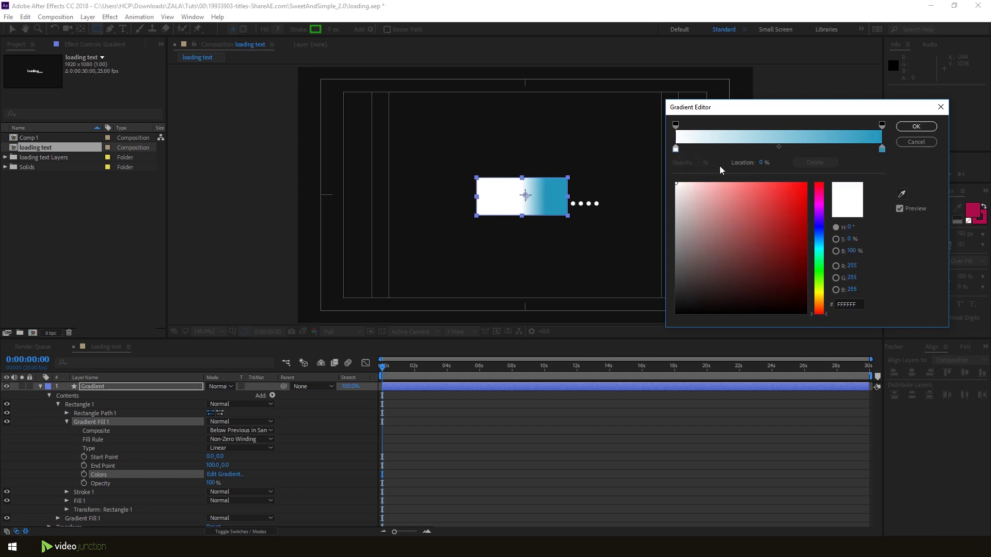
{"action": "left_click", "coordinate": [821, 204]}
{"action": "left_click_drag", "start_coordinate": [822, 204], "coordinate": [822, 193]}
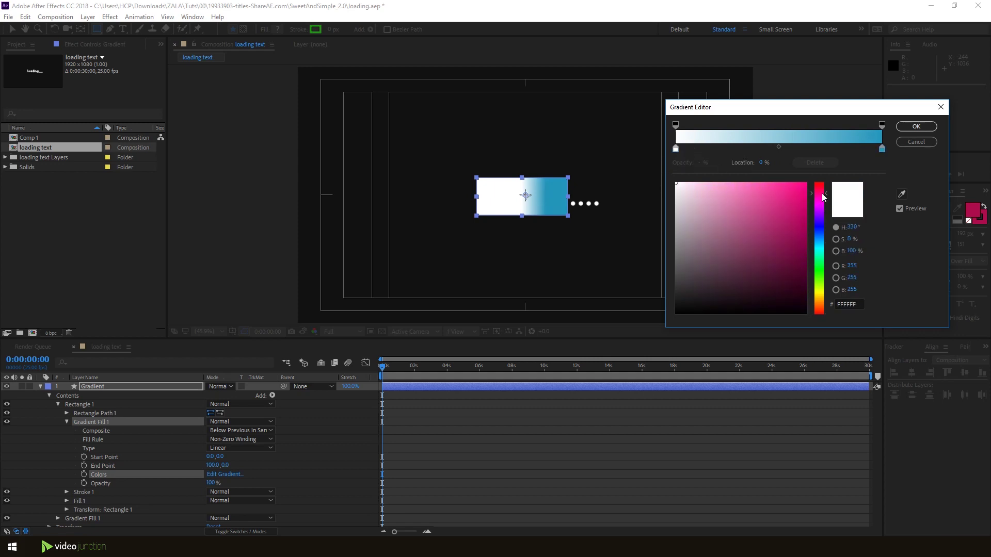
{"action": "left_click", "coordinate": [785, 206]}
{"action": "left_click", "coordinate": [819, 205]}
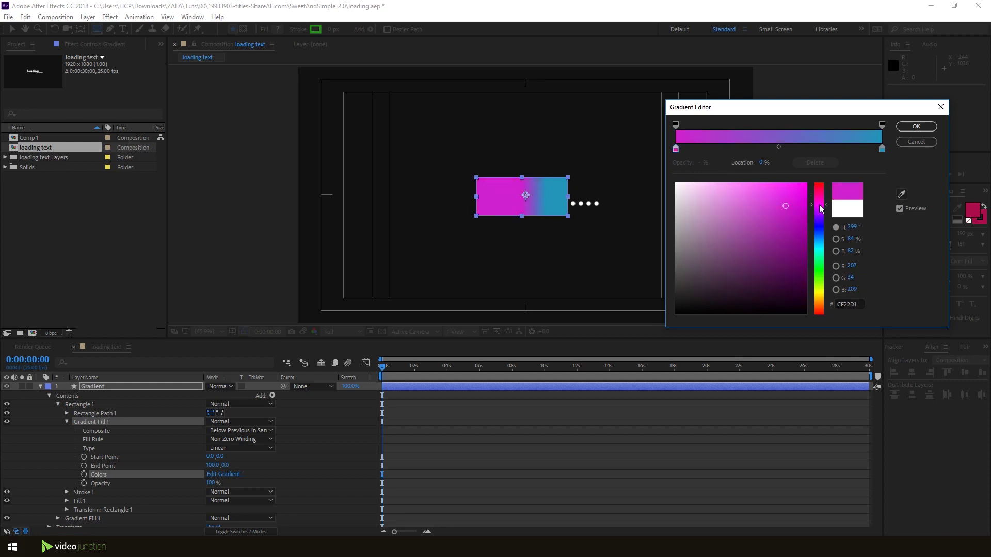
{"action": "left_click", "coordinate": [914, 127]}
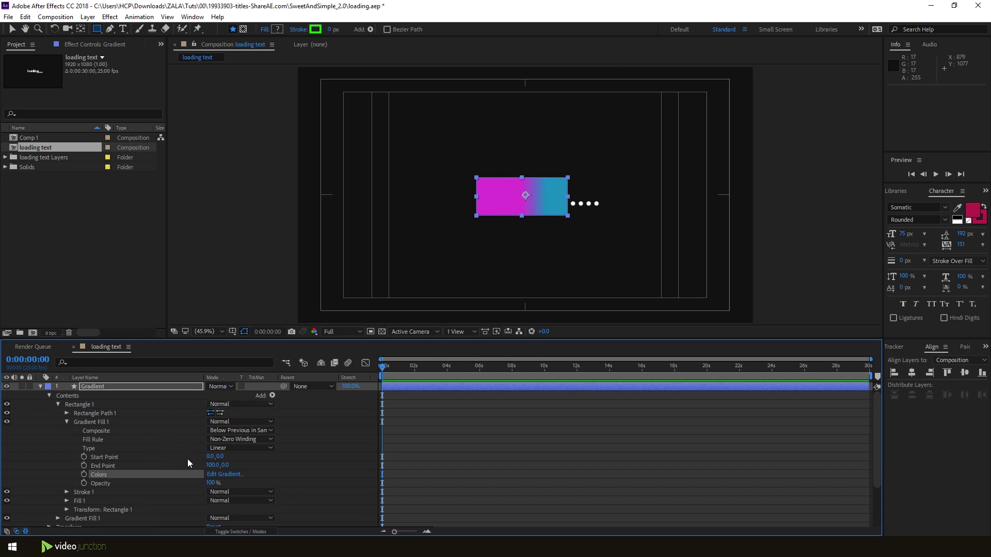
- Move the gradient's Start Point to -46.0, -38.0 for a diagonal blend
{"action": "left_click_drag", "start_coordinate": [217, 457], "coordinate": [235, 456]}
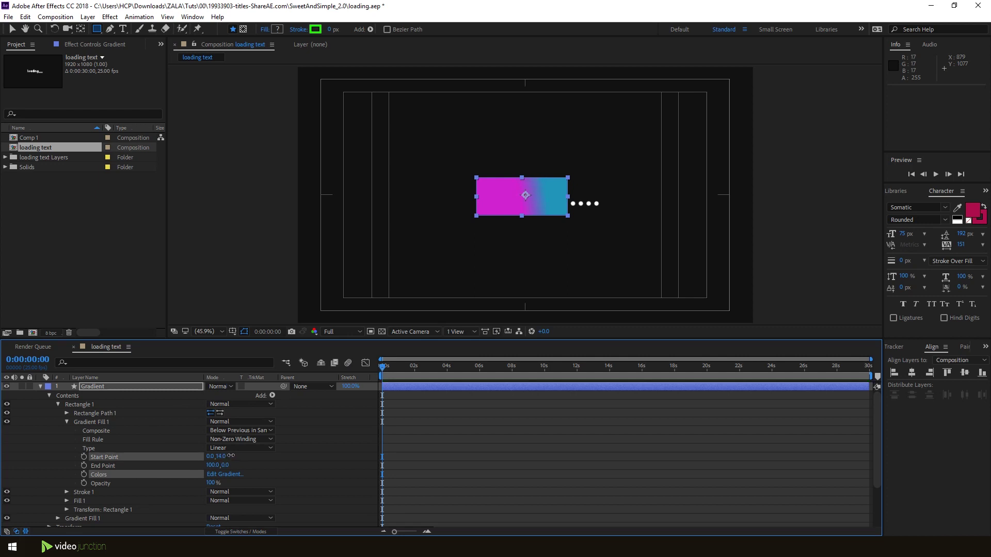
{"action": "mouse_move", "coordinate": [220, 456]}
{"action": "left_mouse_down"}
{"action": "mouse_move", "coordinate": [186, 458]}
{"action": "mouse_move", "coordinate": [239, 467]}
{"action": "left_mouse_up"}
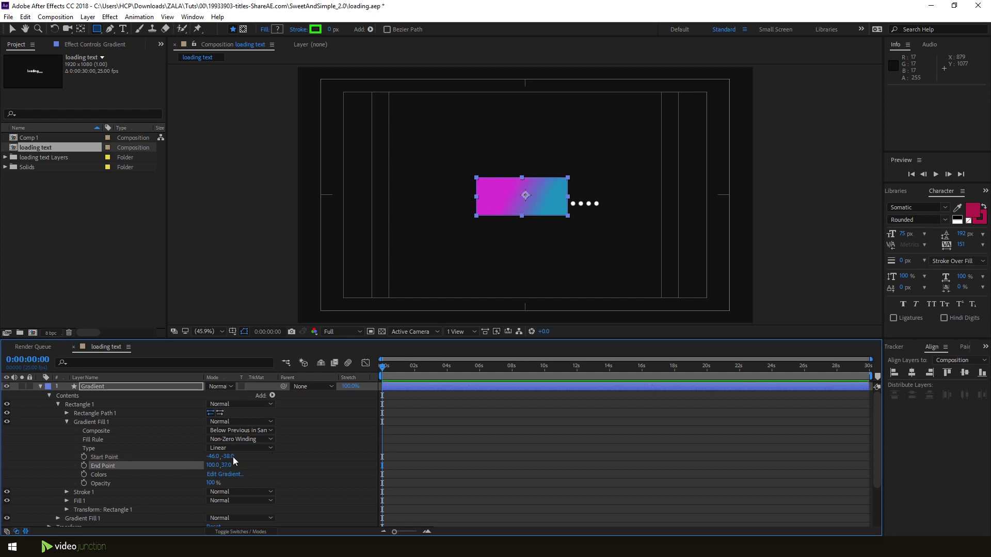
{"action": "left_click", "coordinate": [40, 386]}
{"action": "mouse_move", "coordinate": [98, 386]}
{"action": "left_mouse_down"}
{"action": "mouse_move", "coordinate": [103, 399]}
{"action": "mouse_move", "coordinate": [103, 390]}
{"action": "left_mouse_up"}
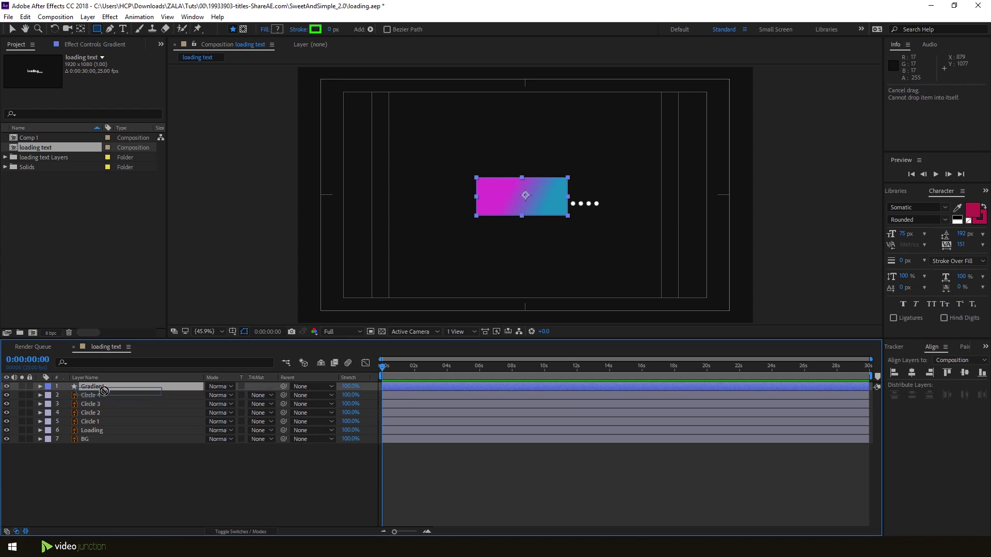
- Move Loading above Gradient and set Gradient's track matte to Alpha Matte 'Loading'
{"action": "left_click_drag", "start_coordinate": [103, 430], "coordinate": [110, 386]}
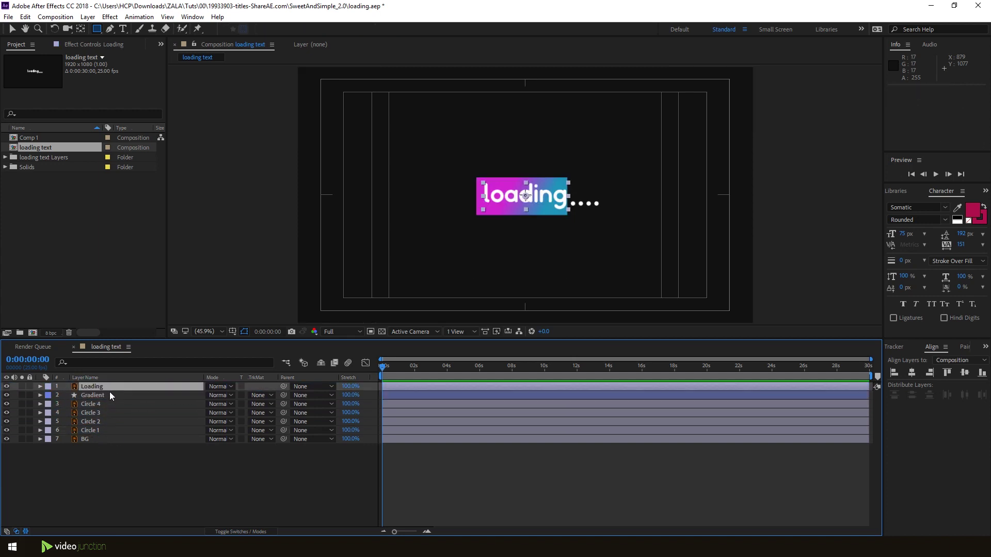
{"action": "left_click", "coordinate": [262, 395]}
{"action": "left_click", "coordinate": [287, 419]}
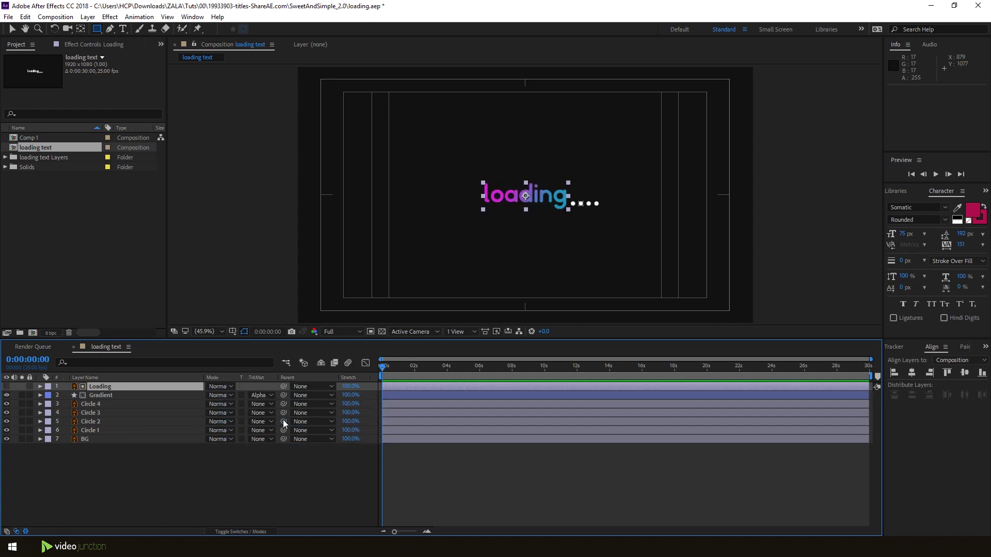
{"action": "left_click", "coordinate": [280, 473]}
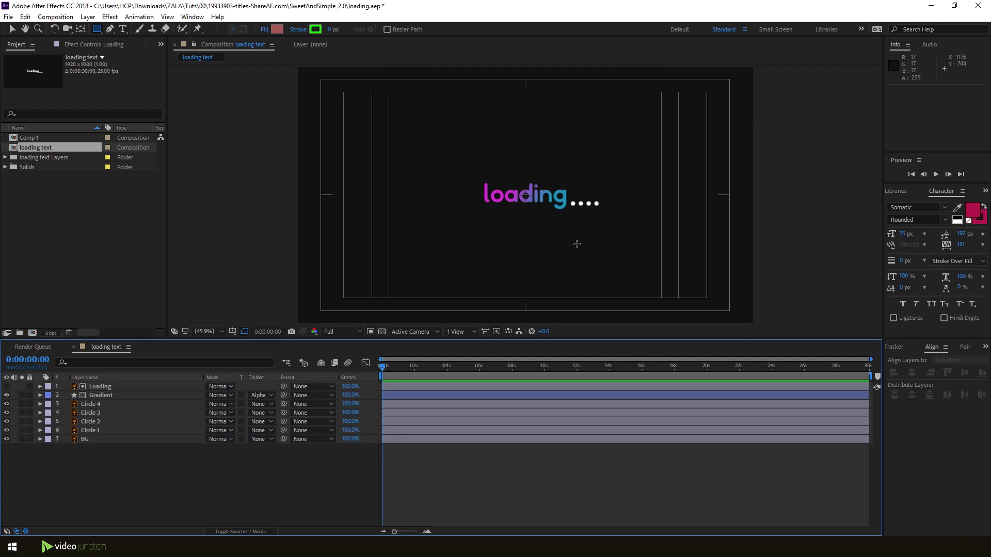
{"action": "left_click", "coordinate": [791, 184]}
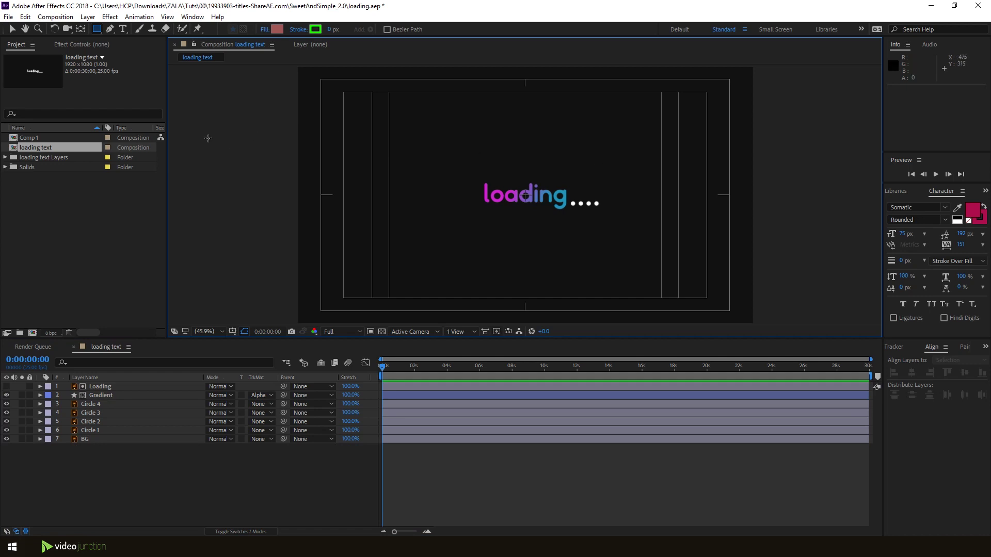
- Select all four Circle layers and keyframe their Scale at 0% on the first frame
{"action": "left_click", "coordinate": [137, 405]}
{"action": "left_click", "coordinate": [135, 431], "text": "shift"}
{"action": "key", "text": "s"}
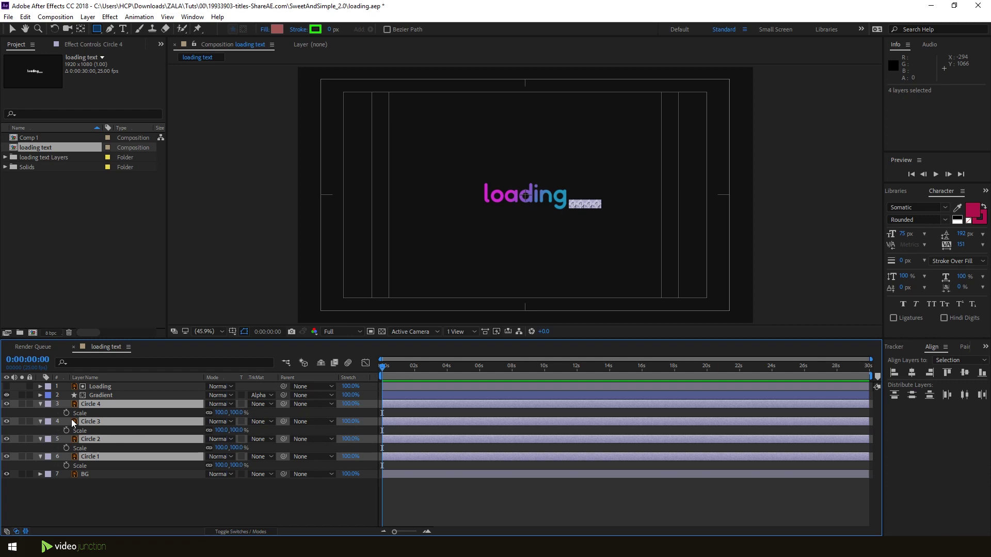
{"action": "left_click", "coordinate": [66, 413]}
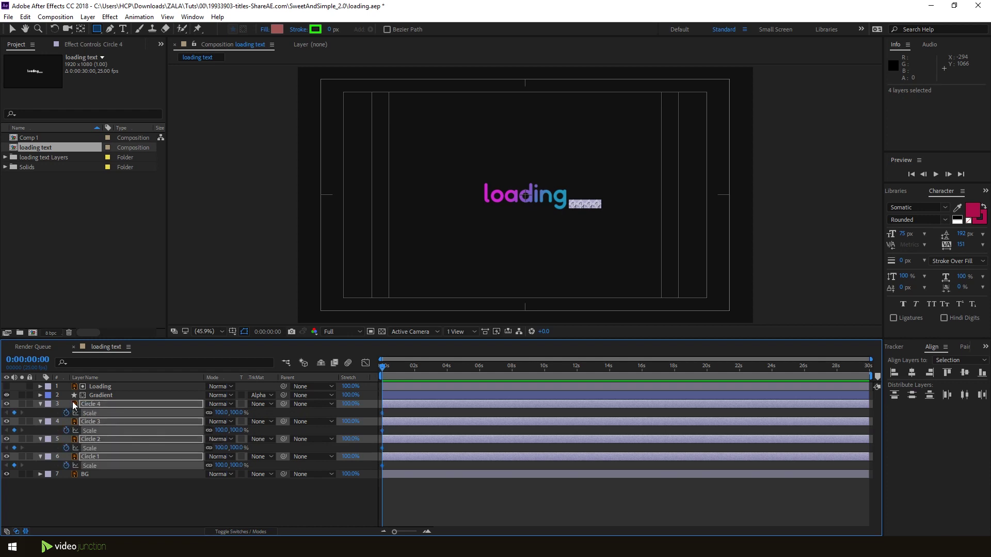
{"action": "left_click_drag", "start_coordinate": [227, 416], "coordinate": [226, 447]}
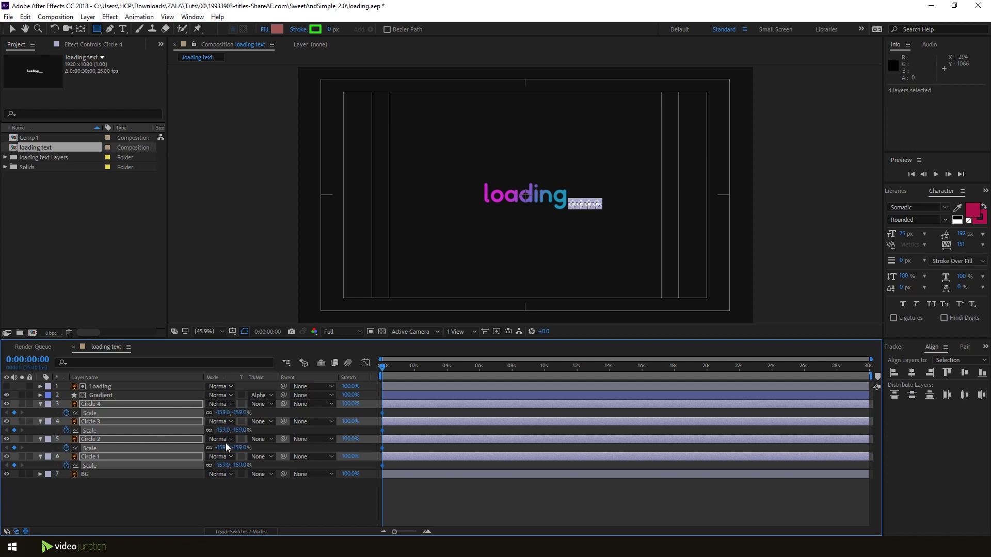
{"action": "left_click", "coordinate": [221, 413]}
{"action": "type", "text": "0"}
{"action": "key", "text": "Return"}
- Keyframe the dots' Scale at 100% at frame 7 and apply Easy Ease
{"action": "key", "text": "Page_Down"}
{"action": "key", "text": "Page_Down"}
{"action": "key", "text": "Page_Down"}
{"action": "key", "text": "Page_Down"}
{"action": "key", "text": "Page_Down"}
{"action": "left_click", "coordinate": [221, 412]}
{"action": "type", "text": "100"}
{"action": "key", "text": "Return"}
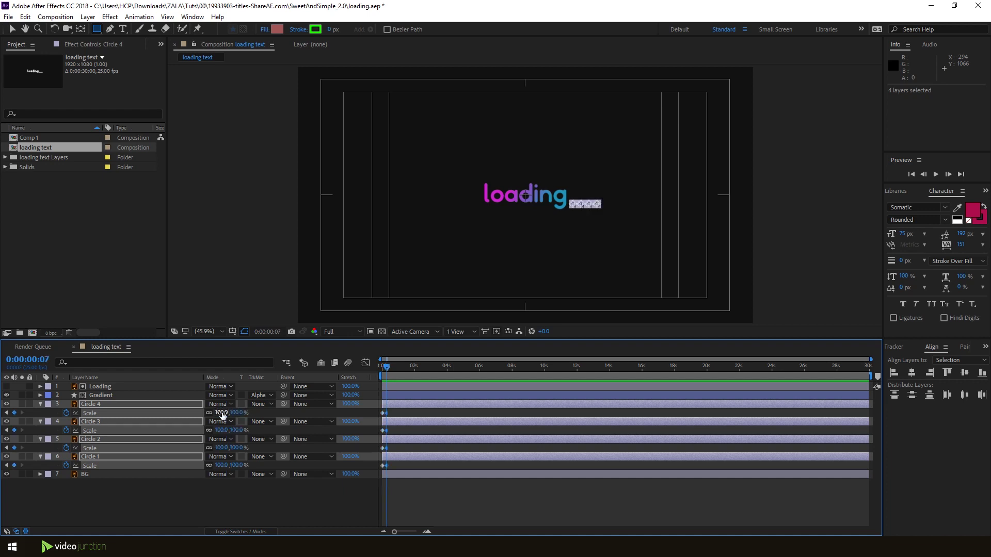
{"action": "right_click", "coordinate": [386, 413]}
{"action": "mouse_move", "coordinate": [419, 407]}
{"action": "left_click", "coordinate": [559, 439]}
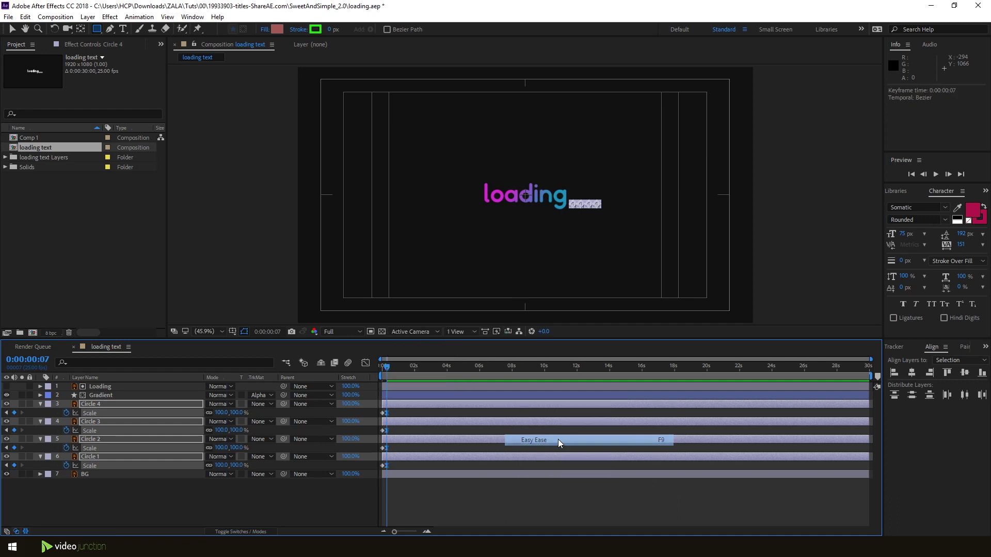
- Reveal the circles' Position properties and preview the scale animation from the start
{"action": "left_click_drag", "start_coordinate": [395, 531], "coordinate": [413, 531]}
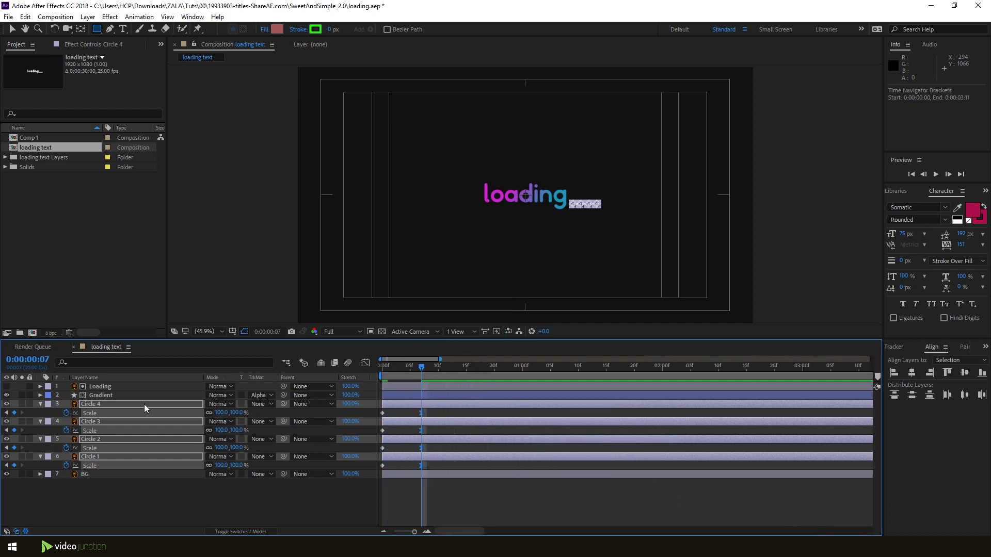
{"action": "key", "text": "p"}
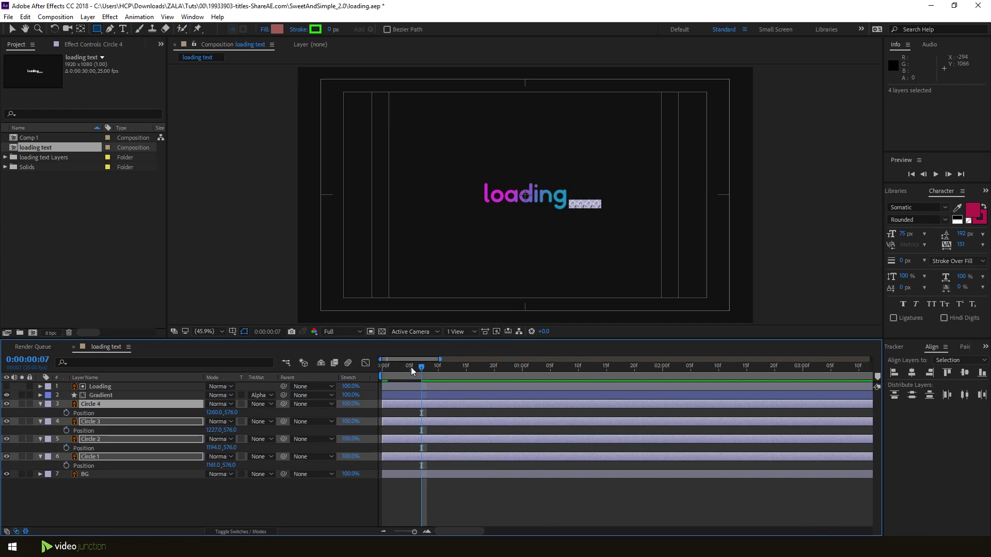
{"action": "left_click_drag", "start_coordinate": [411, 367], "coordinate": [375, 372]}
{"action": "key", "text": "space"}
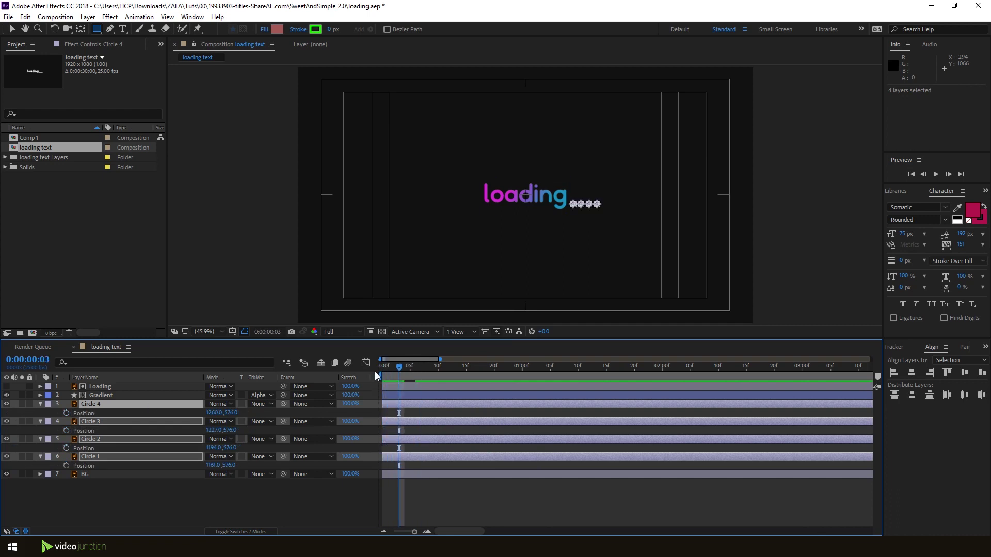
- Keyframe the dots' Position, lifting them at frame 11 and dropping to Y 570 at frame 14
{"action": "left_click", "coordinate": [66, 413]}
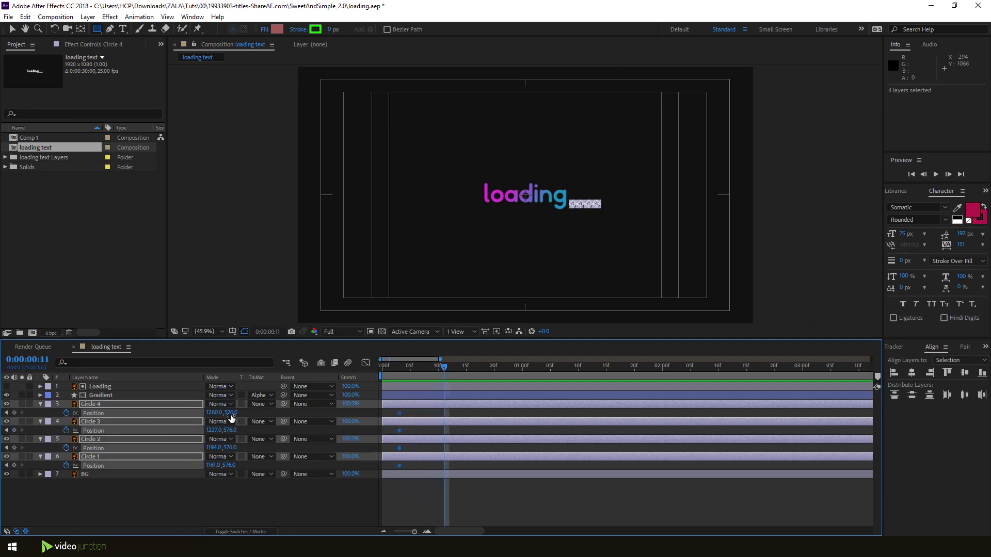
{"action": "left_click_drag", "start_coordinate": [230, 413], "coordinate": [220, 410]}
{"action": "key", "text": "space"}
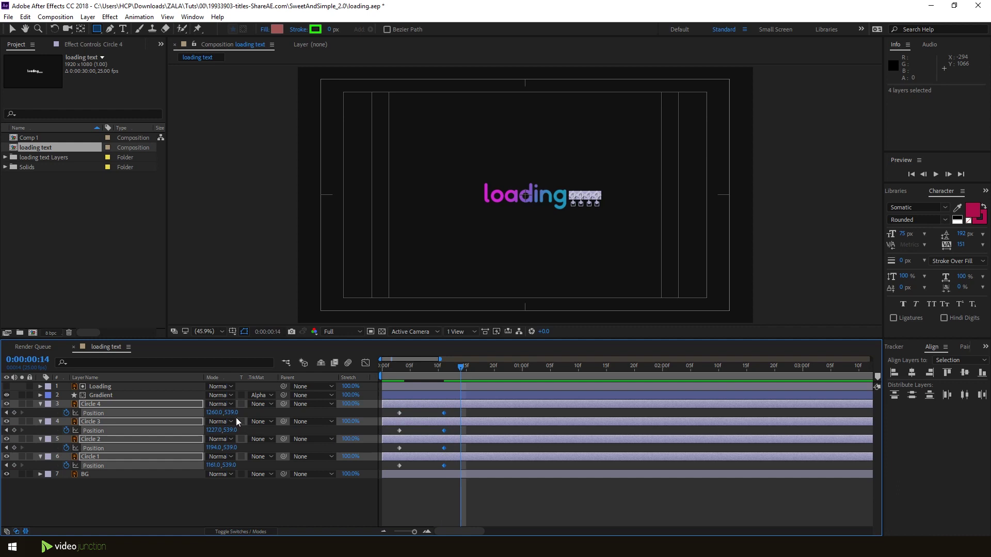
{"action": "left_click_drag", "start_coordinate": [231, 412], "coordinate": [242, 416]}
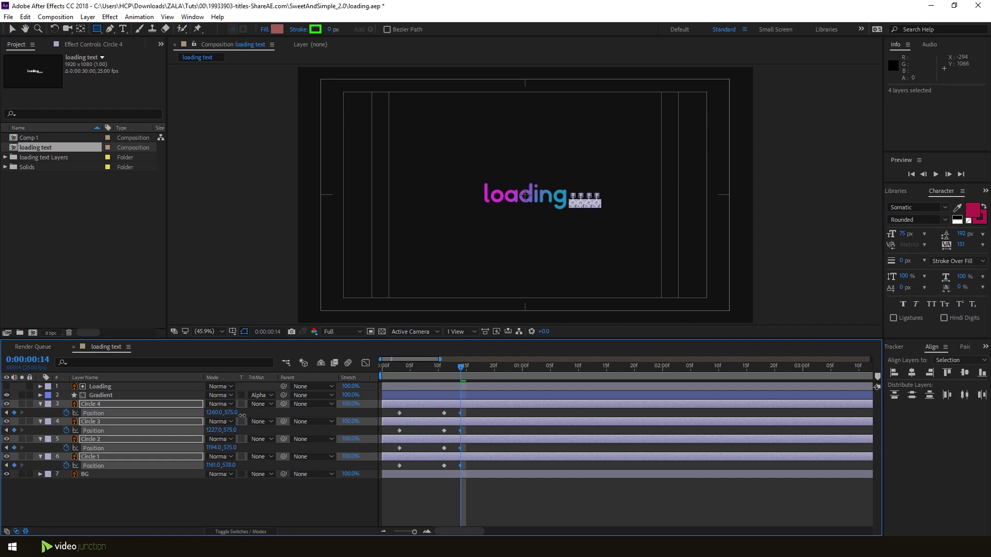
{"action": "left_click_drag", "start_coordinate": [242, 416], "coordinate": [238, 414]}
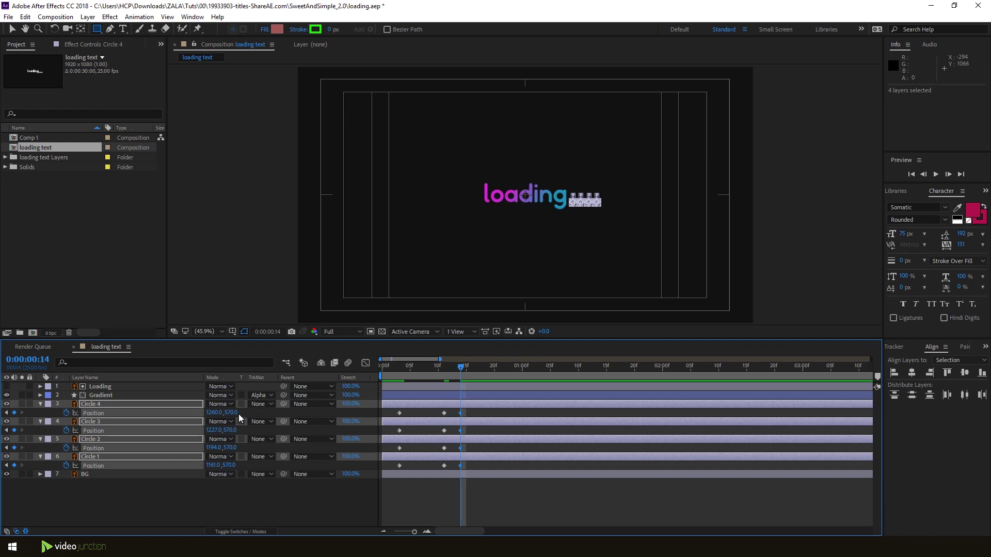
- Apply Easy Ease to the selected Position keyframes
{"action": "right_click", "coordinate": [460, 413]}
{"action": "mouse_move", "coordinate": [516, 404]}
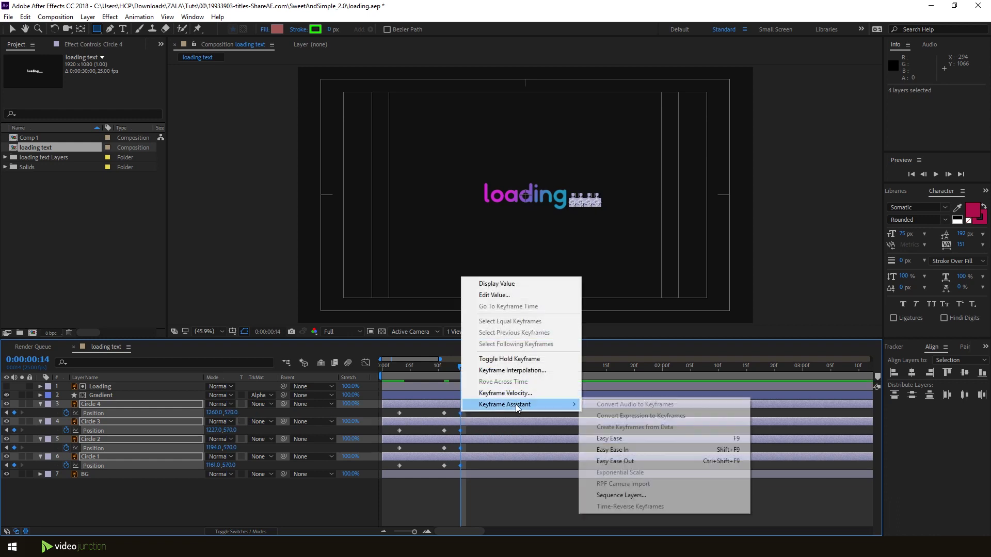
{"action": "left_click", "coordinate": [612, 438]}
{"action": "left_click_drag", "start_coordinate": [458, 369], "coordinate": [388, 371]}
- Deselect the circles and preview the bouncing dots
{"action": "left_click", "coordinate": [429, 495]}
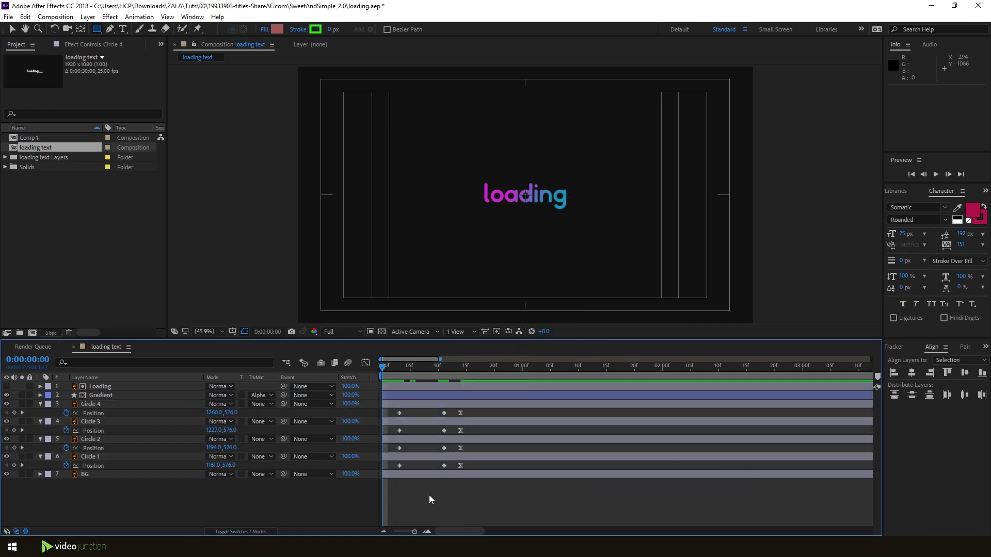
{"action": "key", "text": "space"}
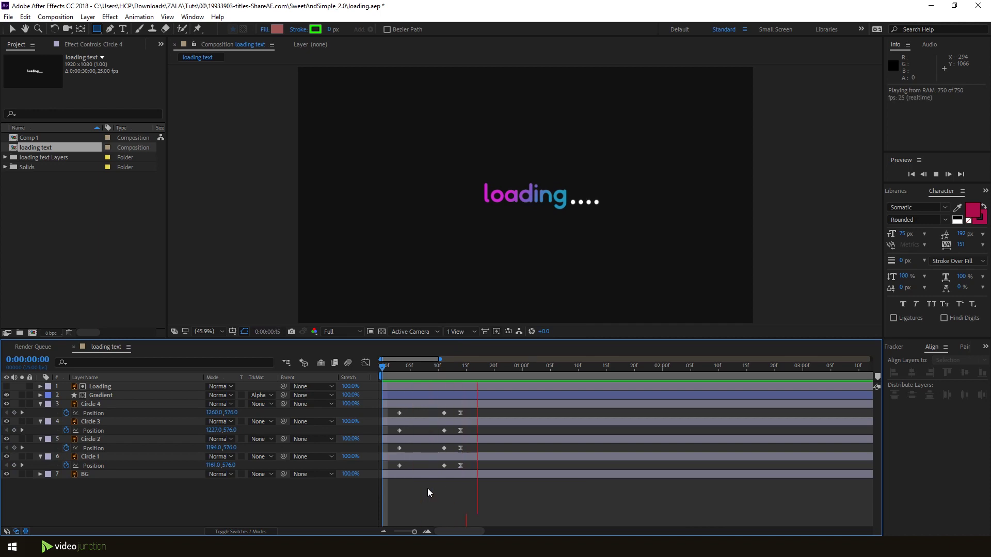
{"action": "key", "text": "space"}
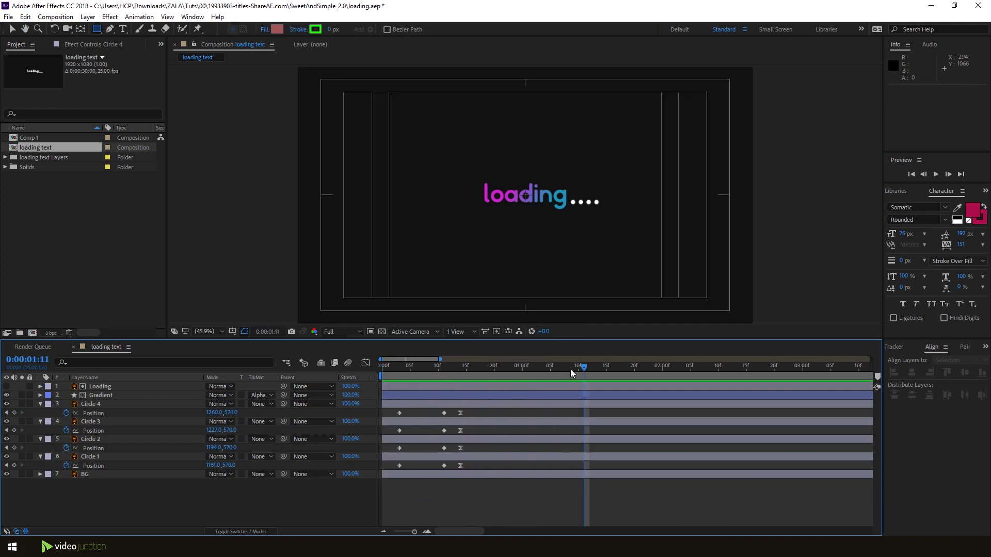
- End the work area at 0:00:01:03 and trim the comp to it
{"action": "left_click_drag", "start_coordinate": [577, 367], "coordinate": [541, 372]}
{"action": "key", "text": "n"}
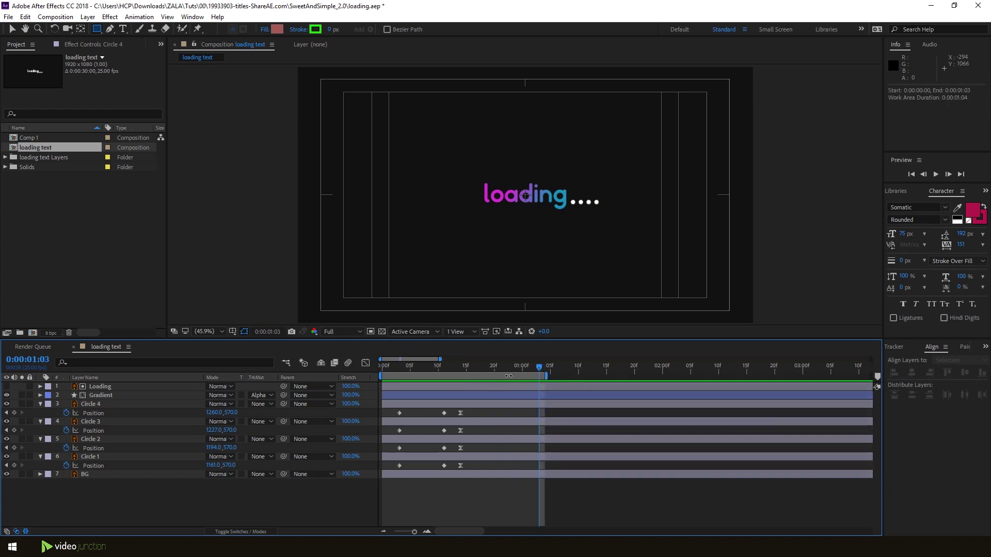
{"action": "right_click", "coordinate": [507, 377]}
{"action": "left_click", "coordinate": [556, 408]}
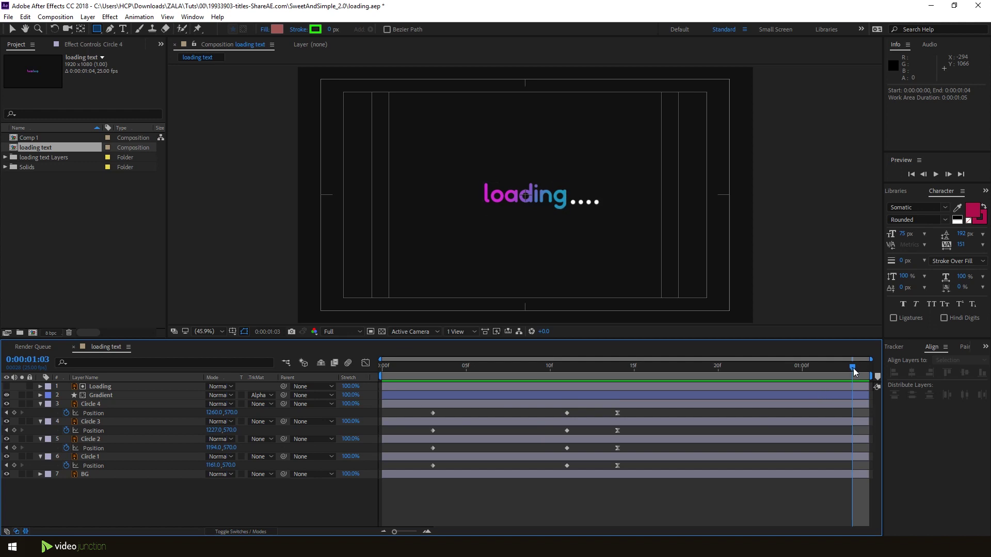
{"action": "key", "text": "Home"}
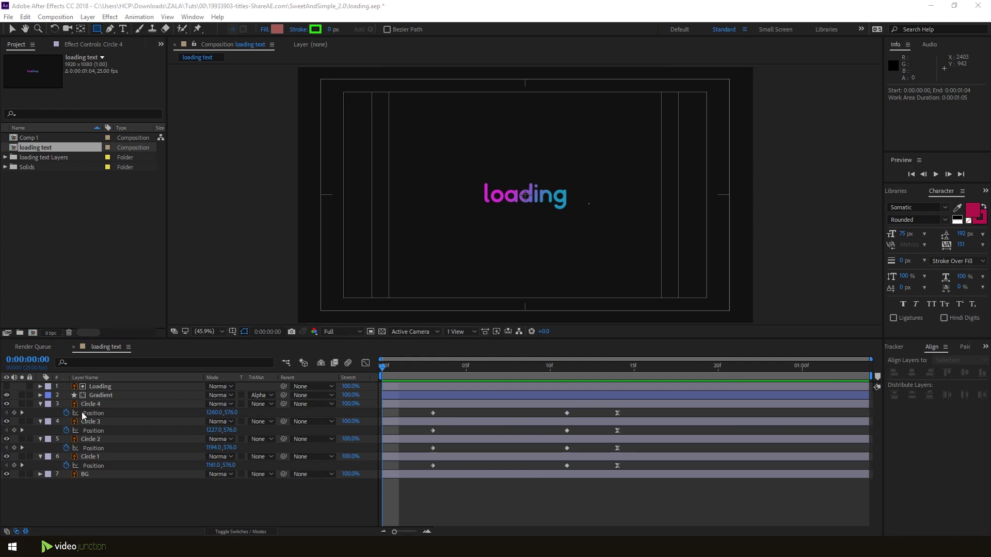
- Add the bounce expression (amp = .3, freq = 3.5, decay = 5.0) to Circle 1's Position and copy it
{"action": "left_click", "coordinate": [110, 405]}
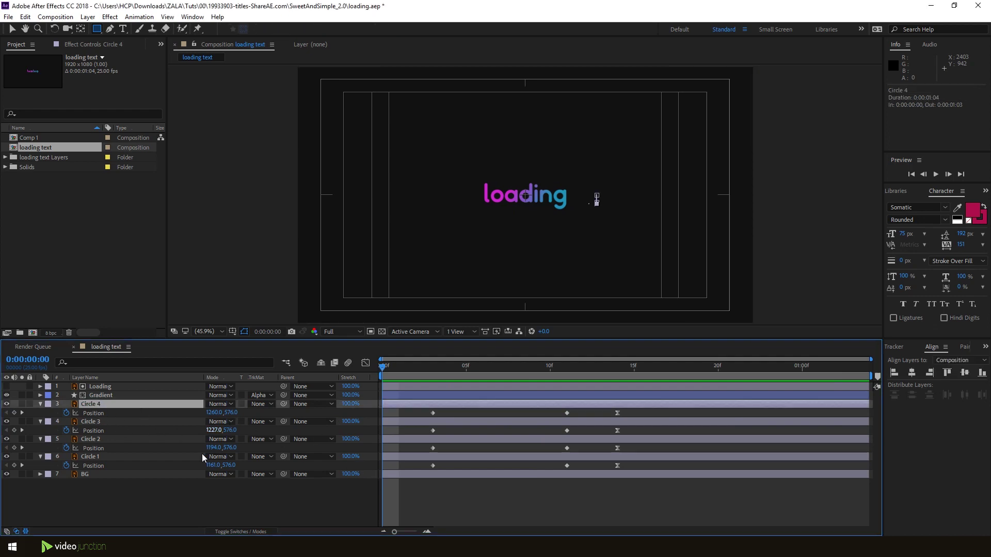
{"action": "left_click", "coordinate": [159, 457]}
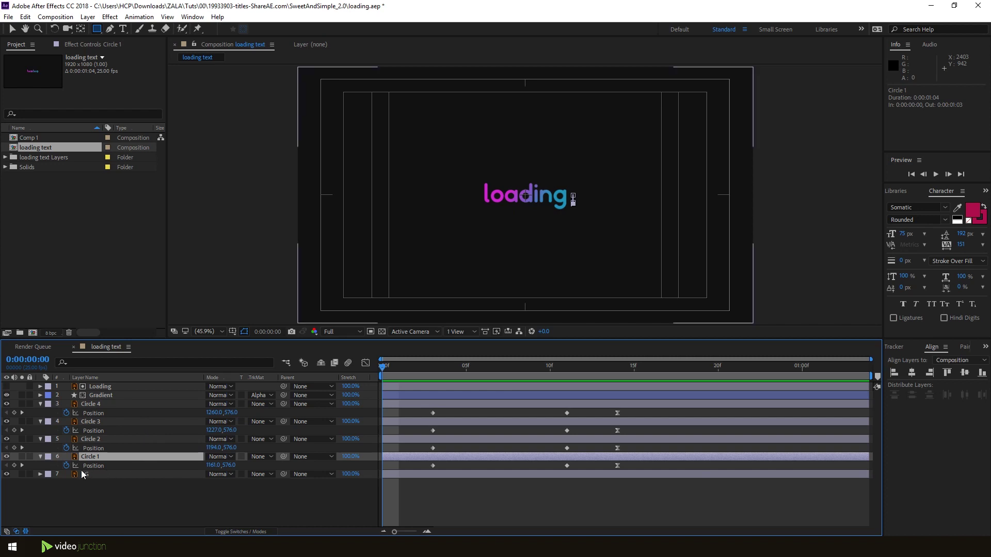
{"action": "left_click", "coordinate": [66, 466], "text": "alt"}
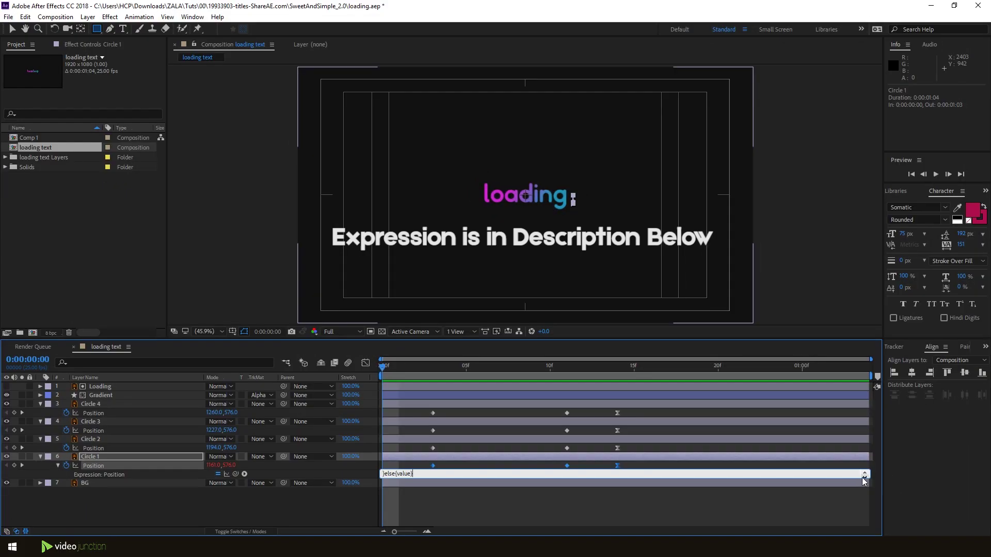
{"action": "left_click_drag", "start_coordinate": [860, 481], "coordinate": [856, 516]}
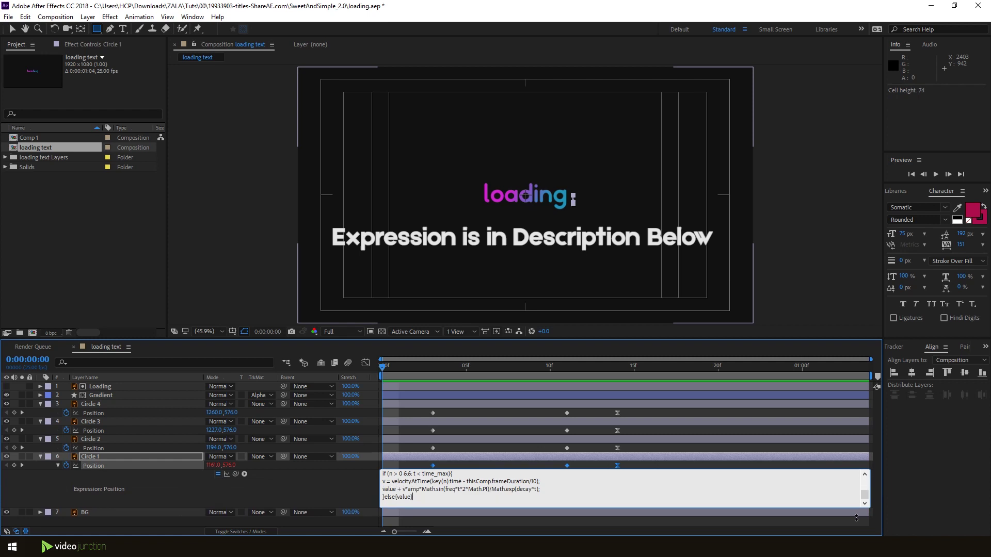
{"action": "left_click", "coordinate": [878, 494]}
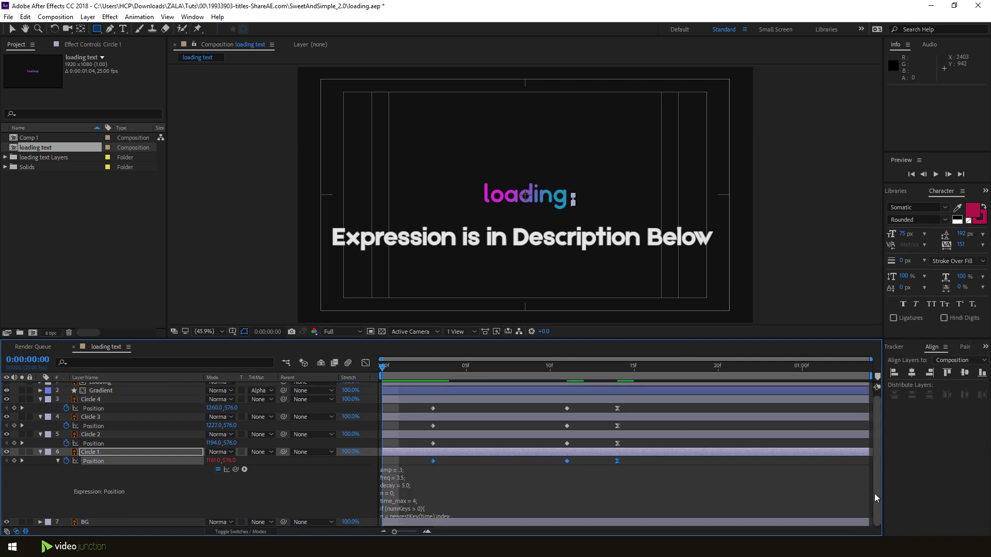
{"action": "left_click", "coordinate": [691, 482]}
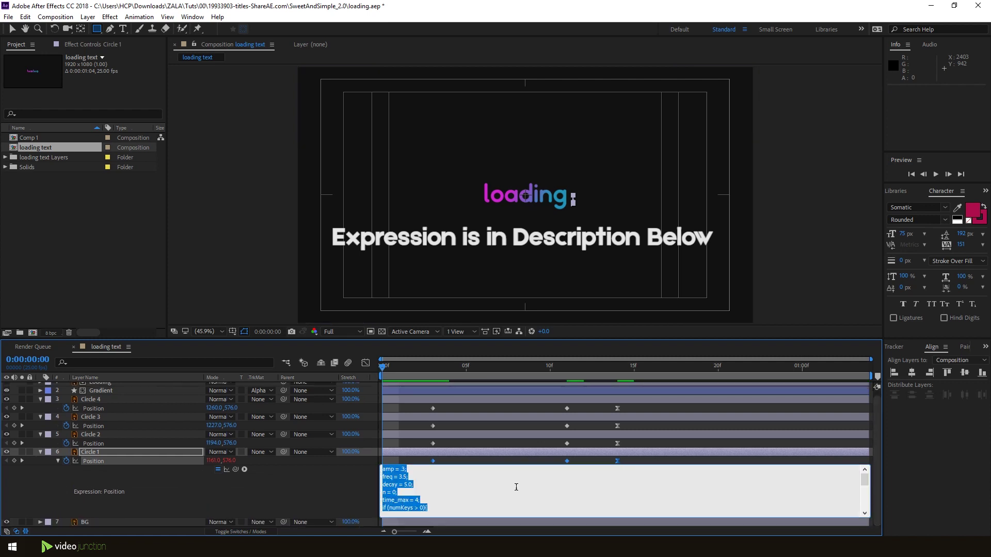
{"action": "left_click_drag", "start_coordinate": [866, 484], "coordinate": [865, 478]}
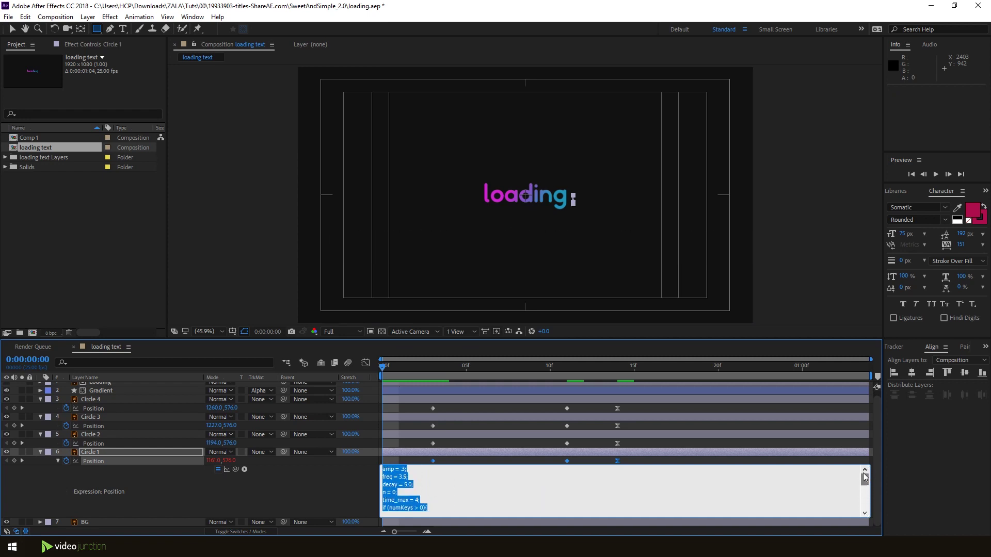
{"action": "left_click", "coordinate": [85, 453]}
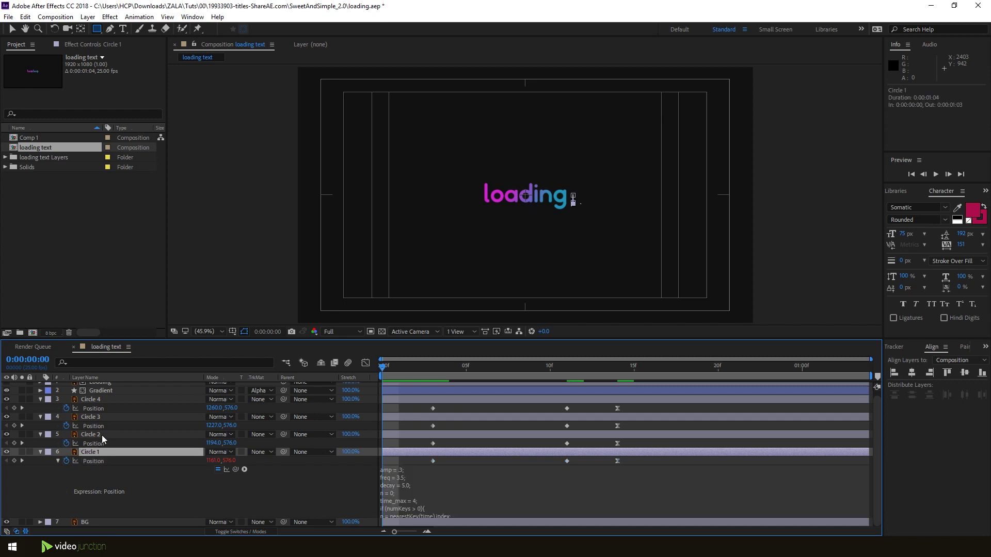
- Paste the bounce expression into the Position of Circles 2, 3 and 4
{"action": "left_click", "coordinate": [101, 435]}
{"action": "left_click", "coordinate": [66, 443], "text": "alt"}
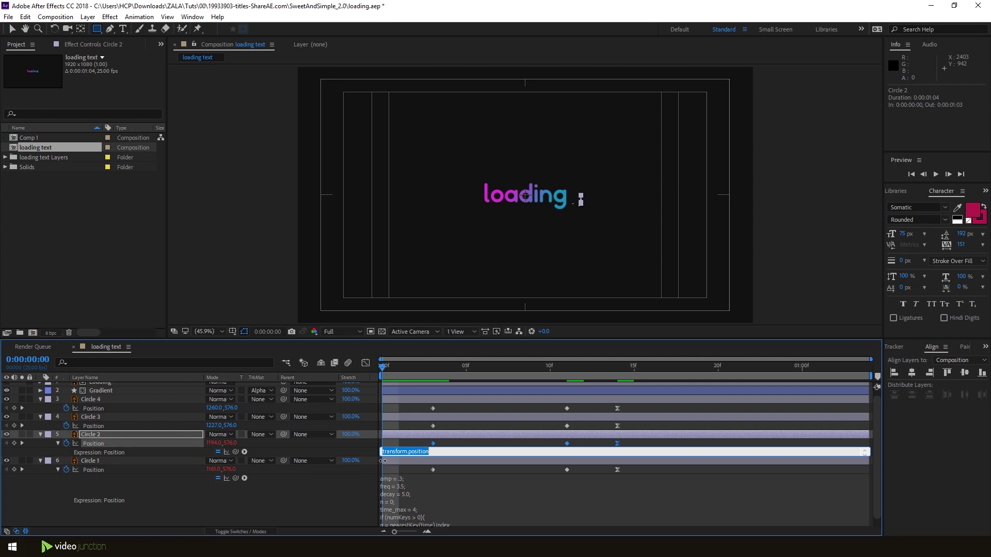
{"action": "key", "text": "ctrl+v"}
{"action": "left_click", "coordinate": [159, 434]}
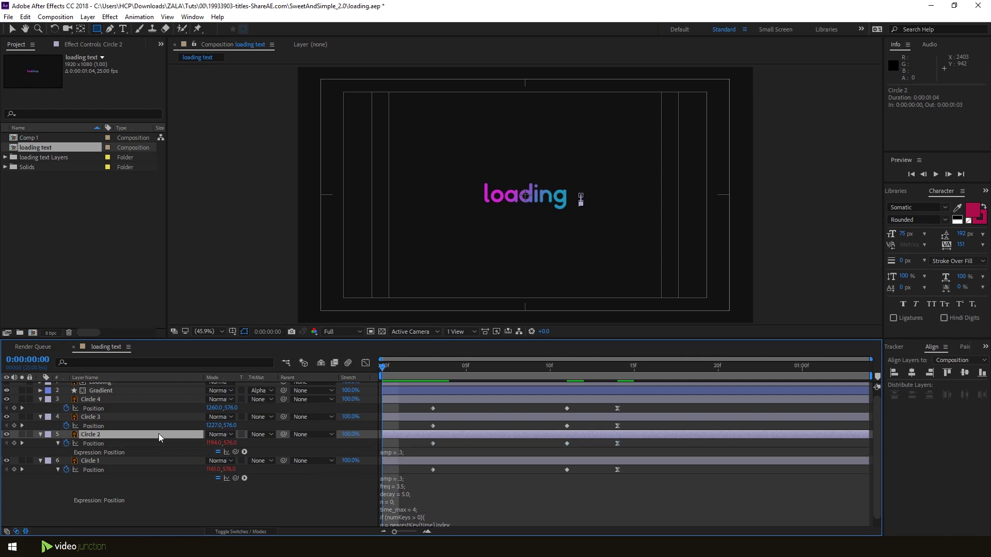
{"action": "left_click", "coordinate": [104, 417]}
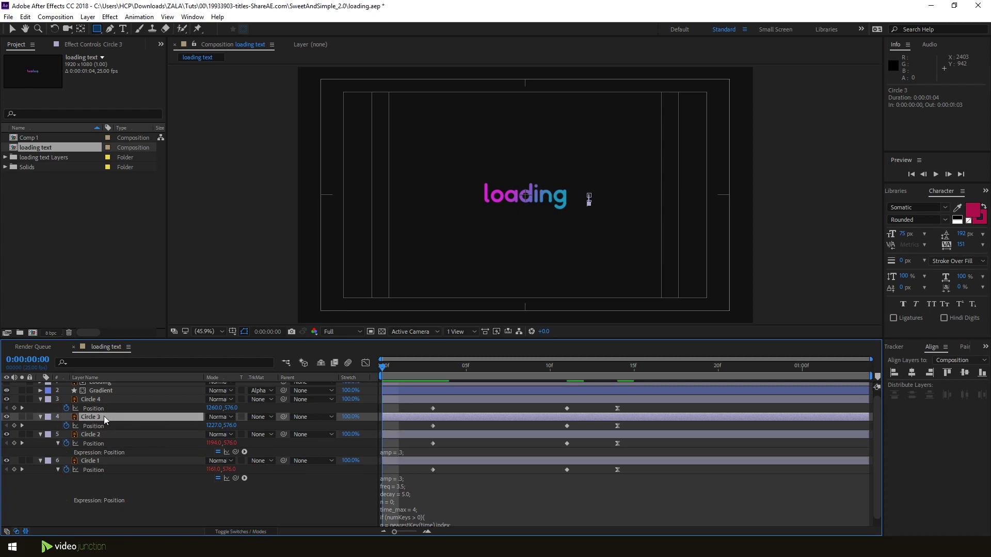
{"action": "left_click", "coordinate": [68, 426], "text": "alt"}
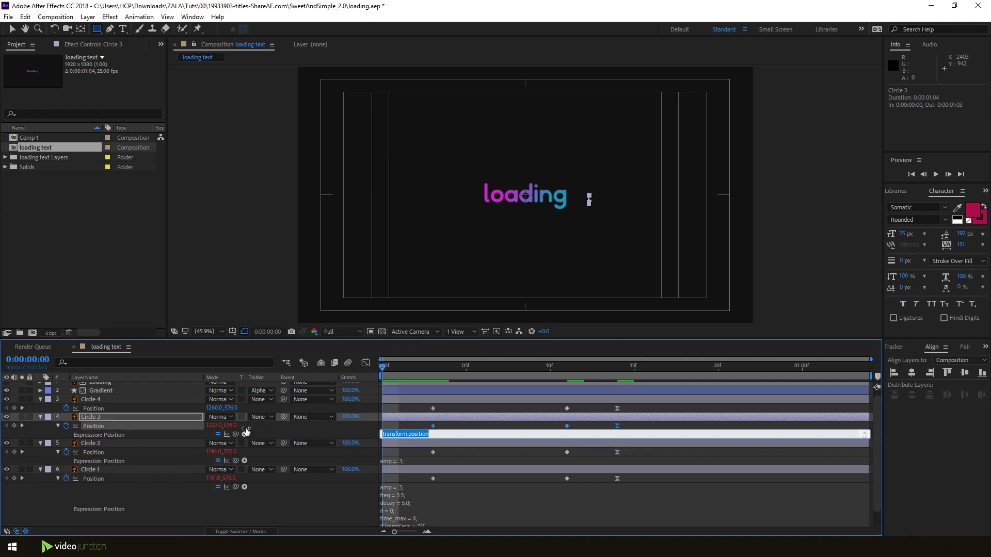
{"action": "key", "text": "ctrl+v"}
{"action": "left_click", "coordinate": [119, 419]}
{"action": "left_click", "coordinate": [116, 400]}
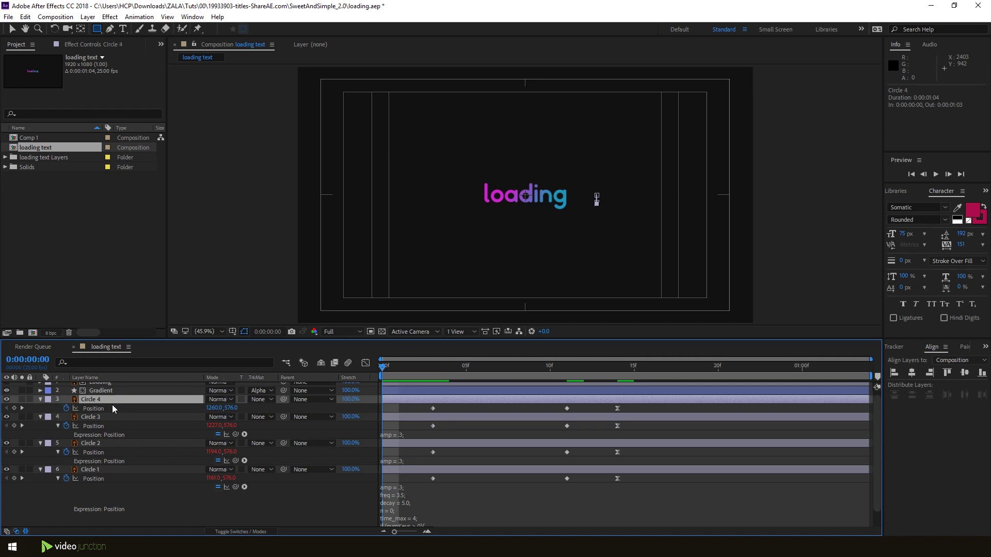
{"action": "left_click", "coordinate": [66, 407], "text": "alt"}
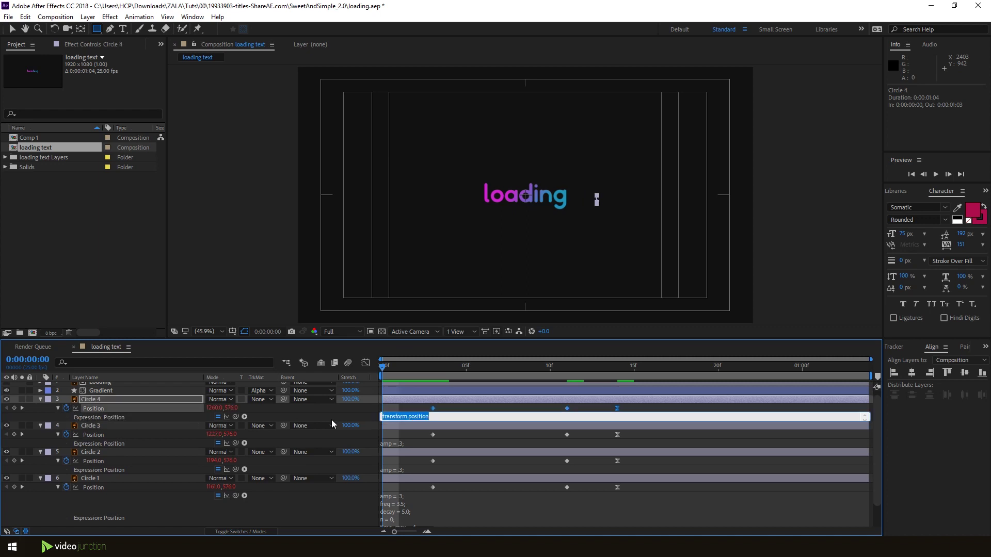
{"action": "key", "text": "ctrl+v"}
{"action": "left_click", "coordinate": [459, 399]}
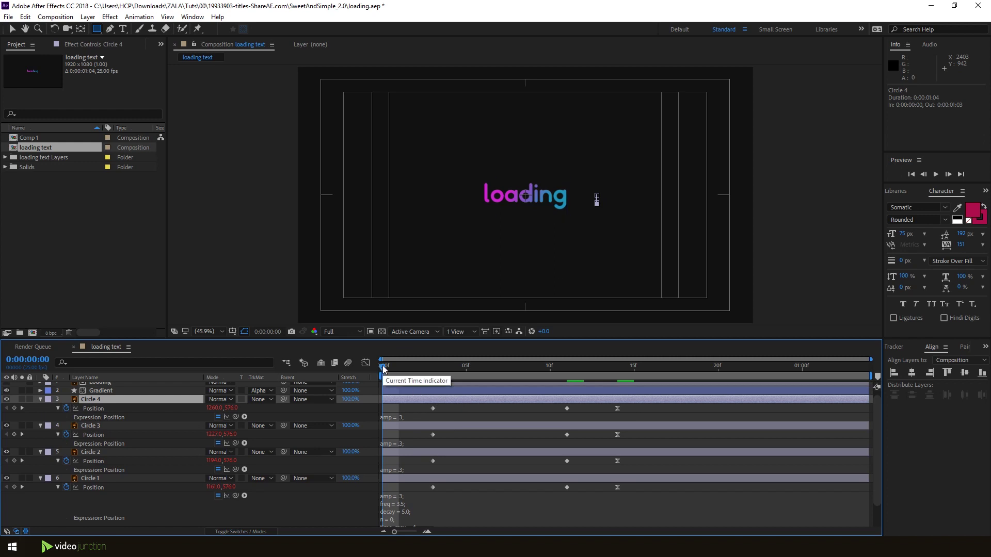
- Show Position and Scale for all four circles and preview the animation from frame 0
{"action": "left_click", "coordinate": [147, 478], "text": "shift"}
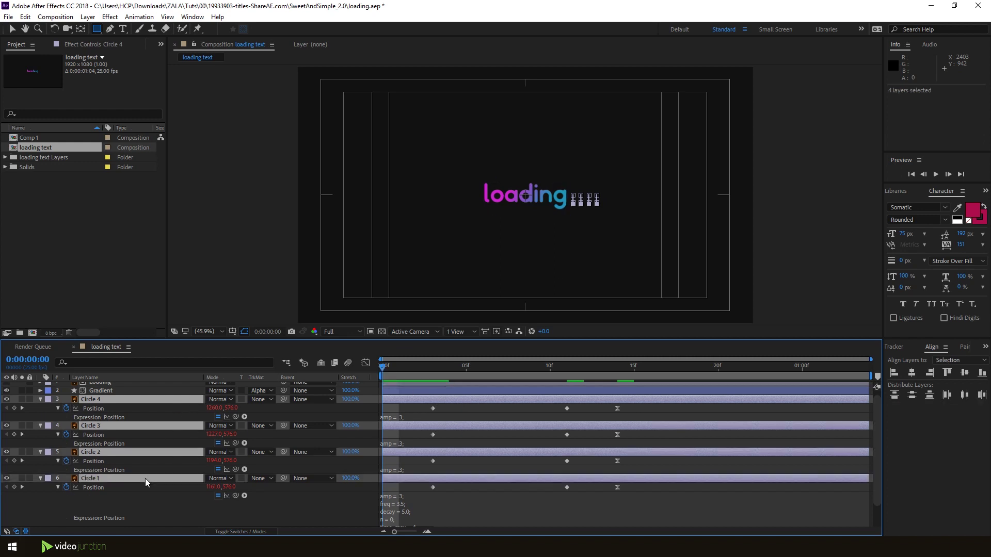
{"action": "key", "text": "p"}
{"action": "key", "text": "shift+s"}
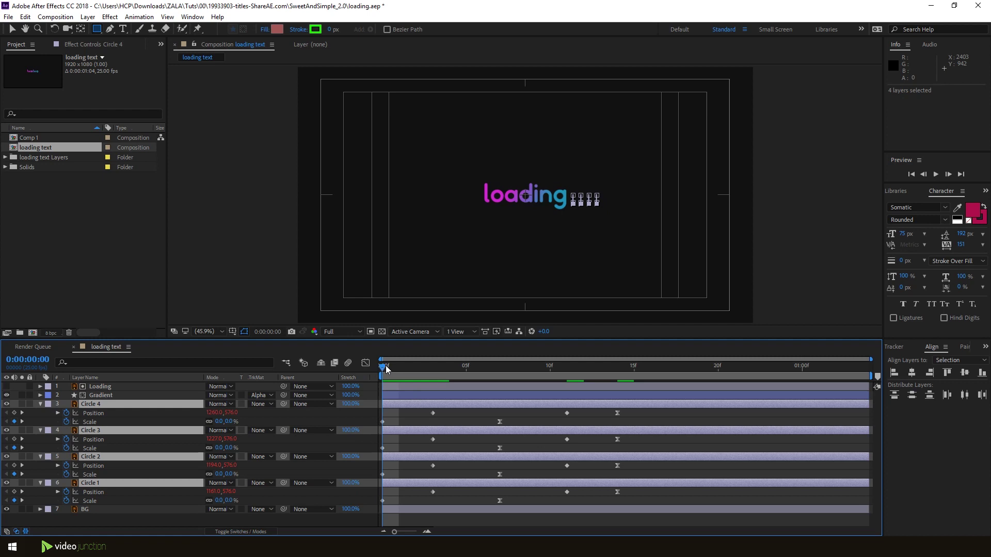
{"action": "left_click_drag", "start_coordinate": [390, 367], "coordinate": [399, 368]}
{"action": "left_click", "coordinate": [382, 370]}
{"action": "key", "text": "space"}
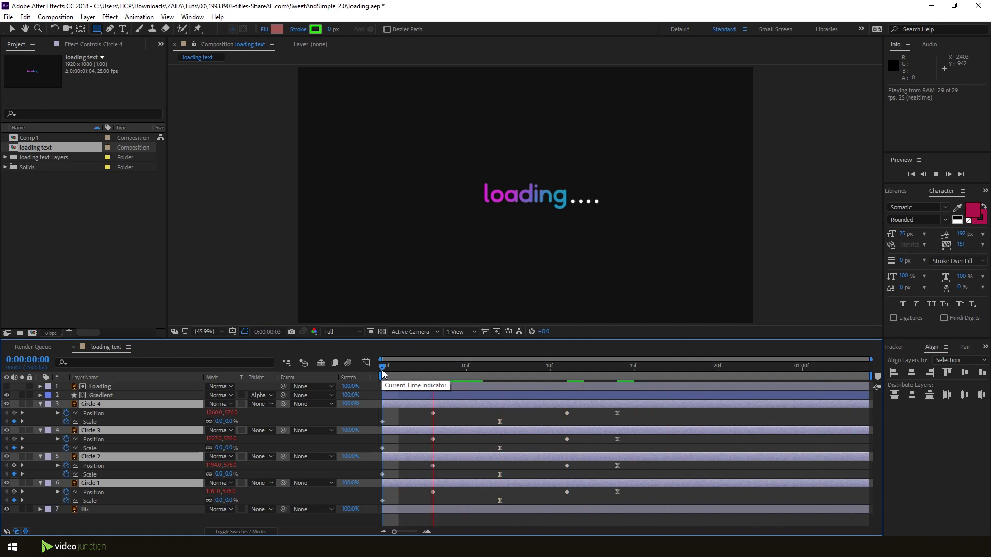
{"action": "key", "text": "space"}
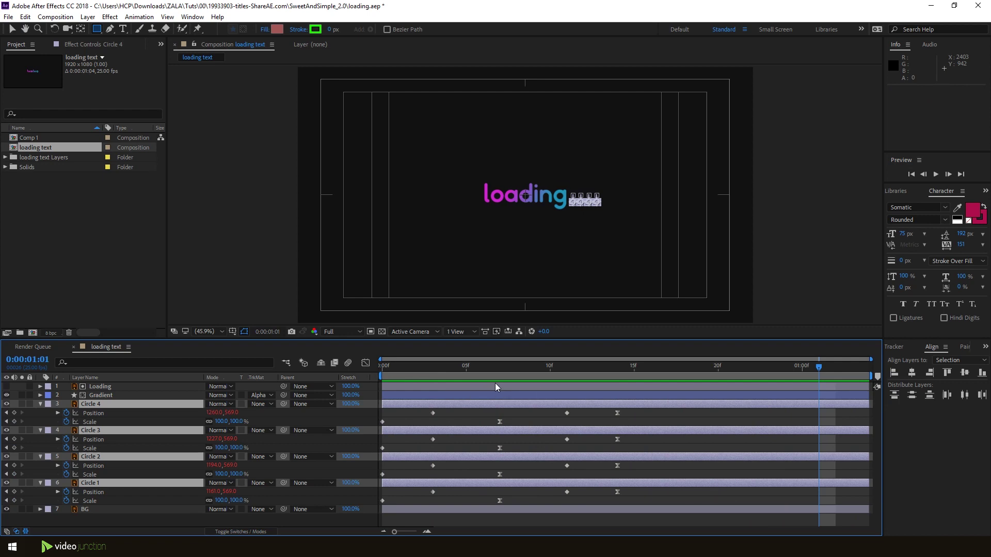
{"action": "left_click_drag", "start_coordinate": [474, 365], "coordinate": [382, 366]}
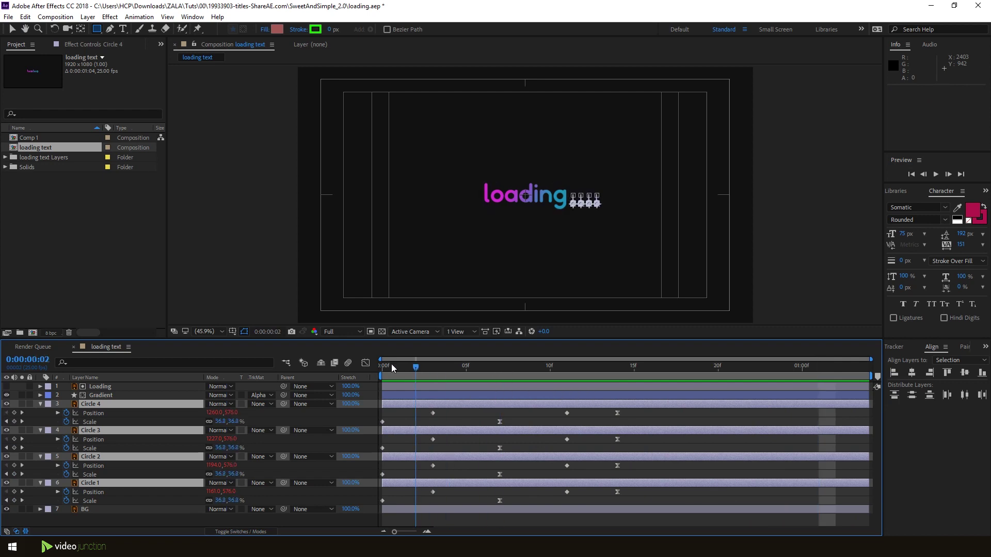
- Shift Circle 2, 3 and 4 keyframes later by a frame each so the dots bounce in sequence
{"action": "left_click_drag", "start_coordinate": [637, 464], "coordinate": [380, 482]}
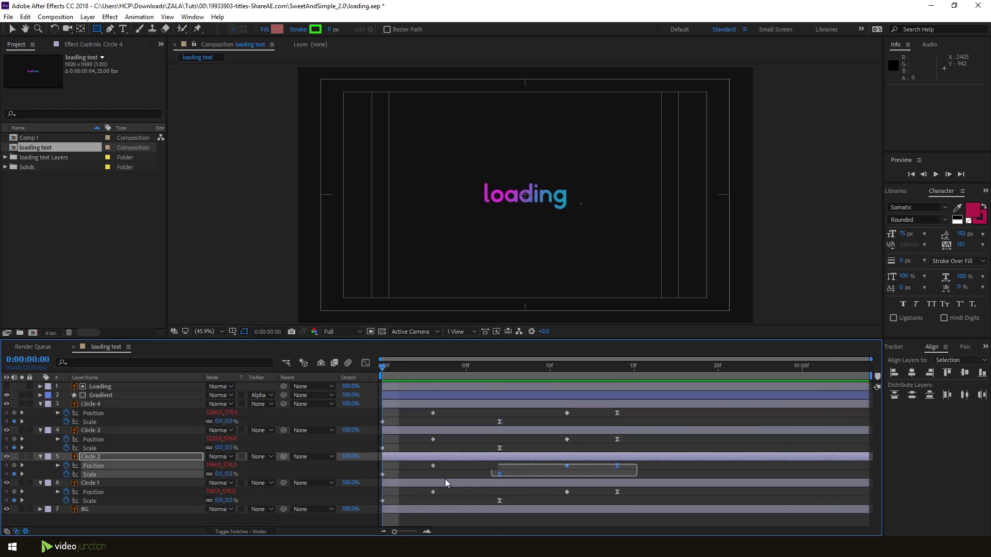
{"action": "left_click_drag", "start_coordinate": [383, 474], "coordinate": [416, 474]}
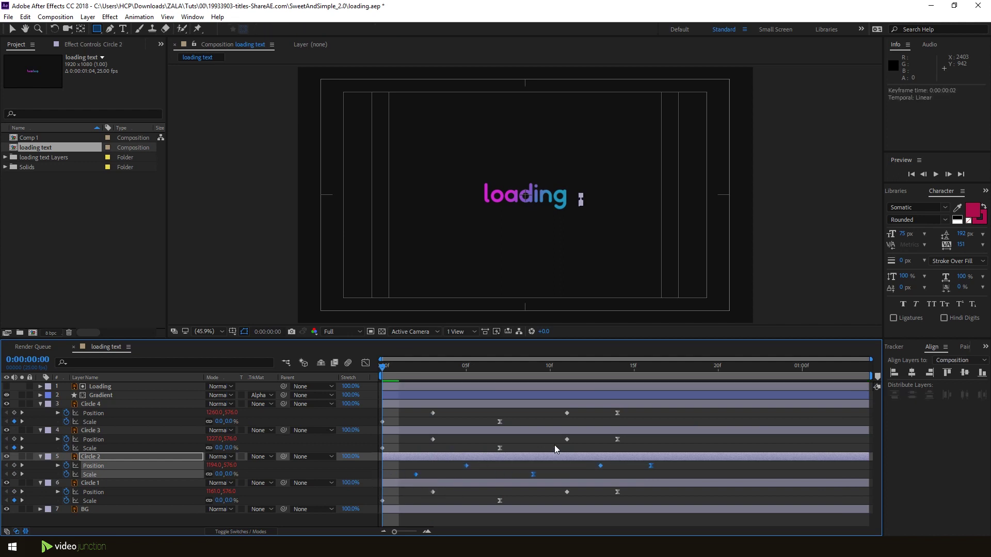
{"action": "mouse_move", "coordinate": [634, 437]}
{"action": "left_mouse_down"}
{"action": "mouse_move", "coordinate": [379, 453]}
{"action": "mouse_move", "coordinate": [450, 454]}
{"action": "left_mouse_up"}
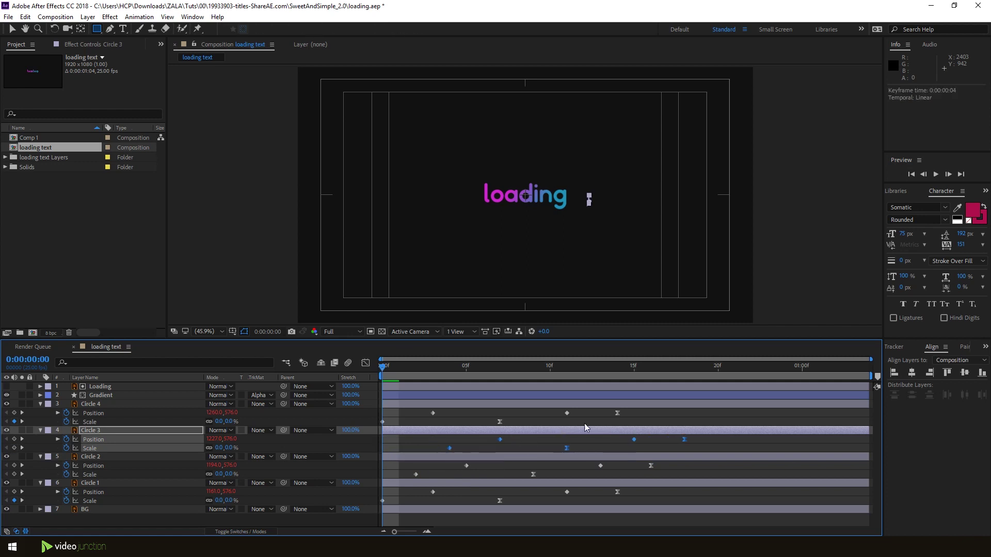
{"action": "mouse_move", "coordinate": [639, 411]}
{"action": "left_mouse_down"}
{"action": "mouse_move", "coordinate": [379, 425]}
{"action": "mouse_move", "coordinate": [431, 421]}
{"action": "left_mouse_up"}
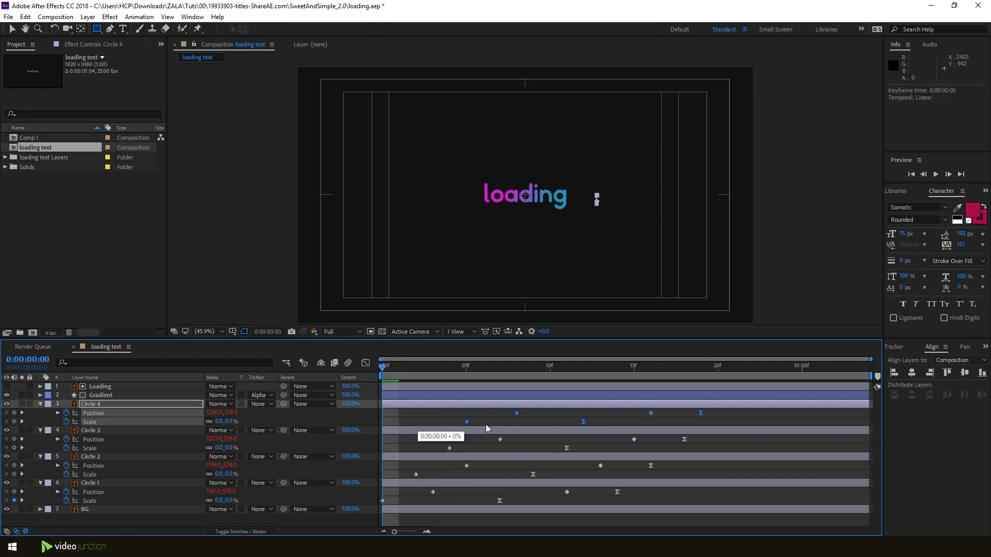
{"action": "left_click_drag", "start_coordinate": [485, 424], "coordinate": [489, 426]}
{"action": "key", "text": "space"}
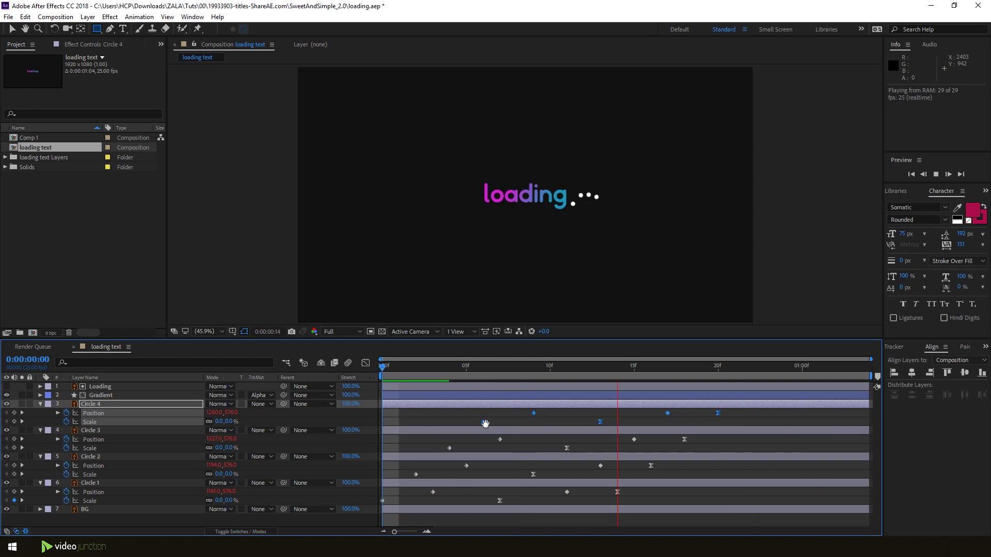
{"action": "left_click", "coordinate": [484, 422]}
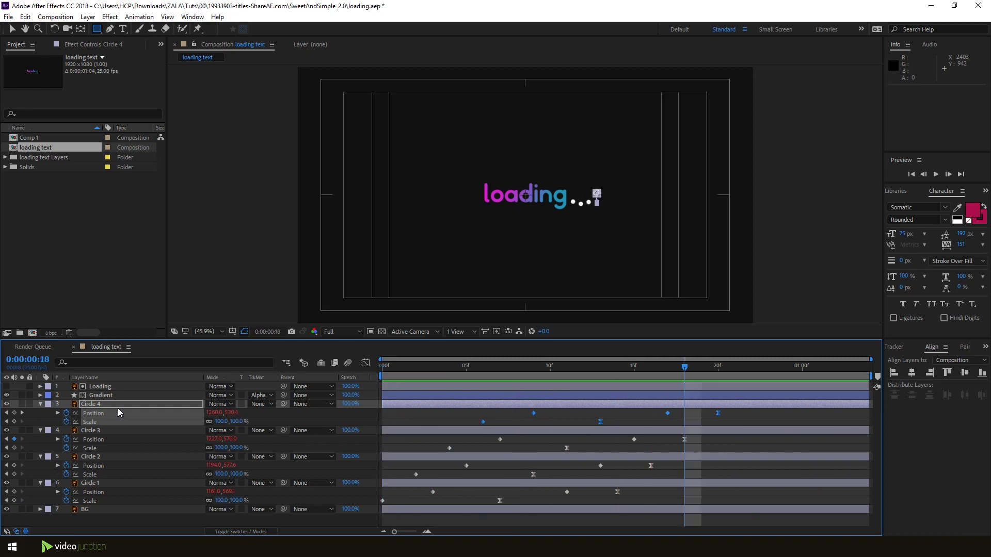
{"action": "left_click", "coordinate": [116, 484], "text": "shift"}
- Duplicate the Gradient layer as Gradient 2 and resize its rectangle to cover just the dots
{"action": "key", "text": "u"}
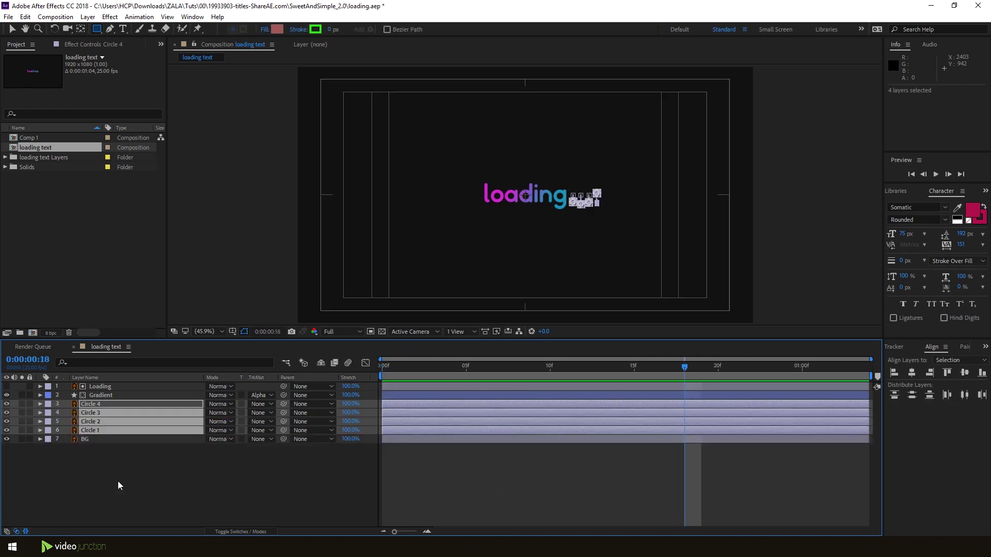
{"action": "left_click", "coordinate": [144, 478]}
{"action": "left_click", "coordinate": [112, 396]}
{"action": "key", "text": "ctrl+d"}
{"action": "key", "text": "ctrl+]"}
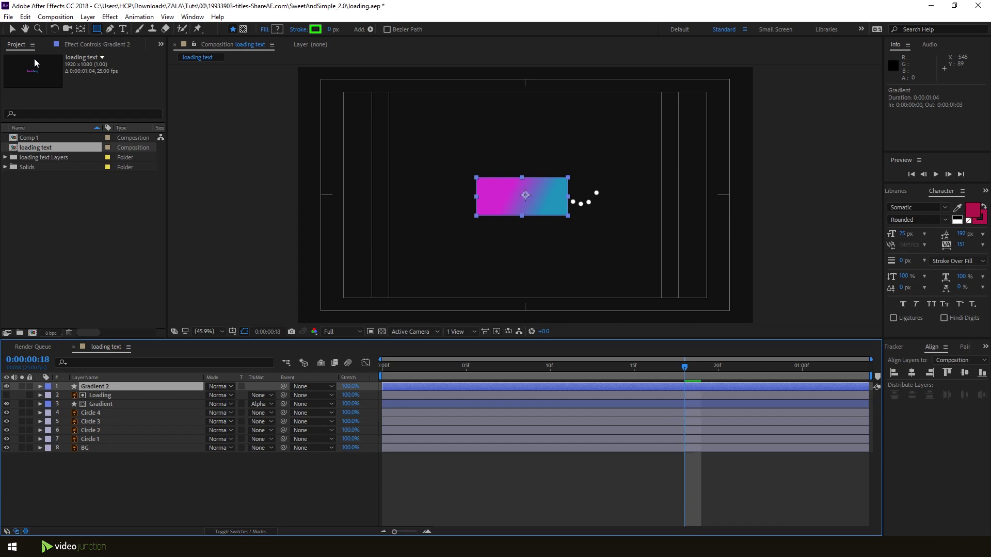
{"action": "left_click", "coordinate": [12, 30]}
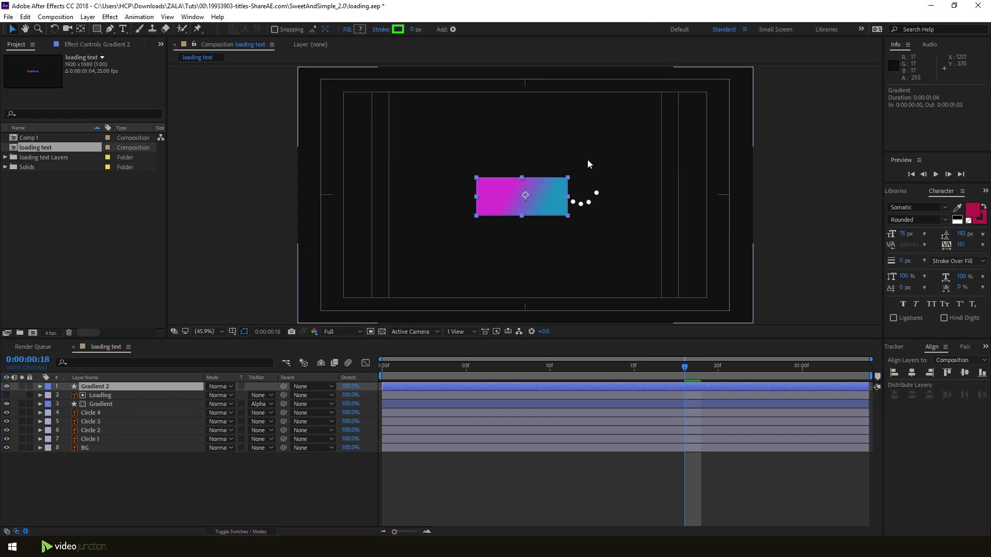
{"action": "left_click_drag", "start_coordinate": [538, 187], "coordinate": [643, 184]}
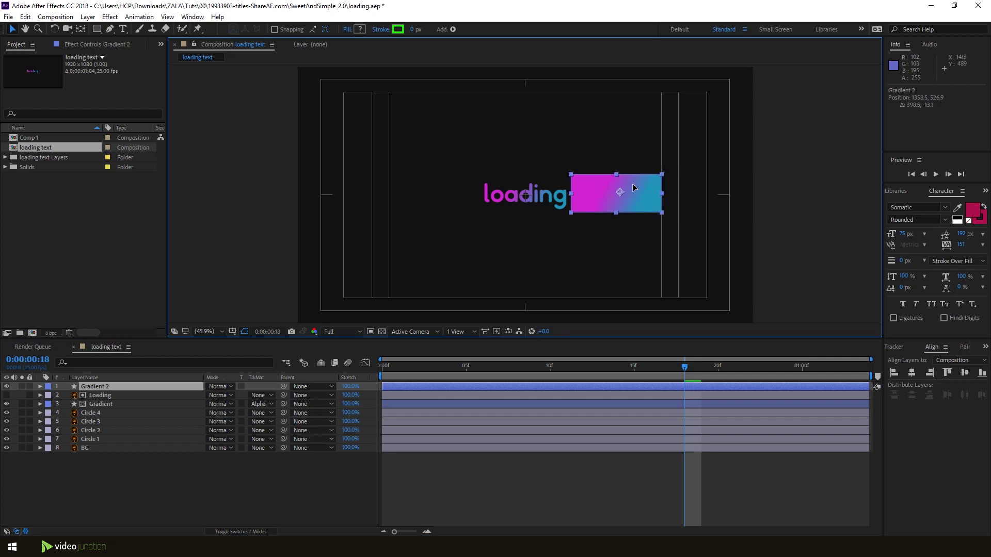
{"action": "mouse_move", "coordinate": [662, 176]}
{"action": "left_mouse_down"}
{"action": "mouse_move", "coordinate": [621, 210]}
{"action": "mouse_move", "coordinate": [601, 195]}
{"action": "left_mouse_up"}
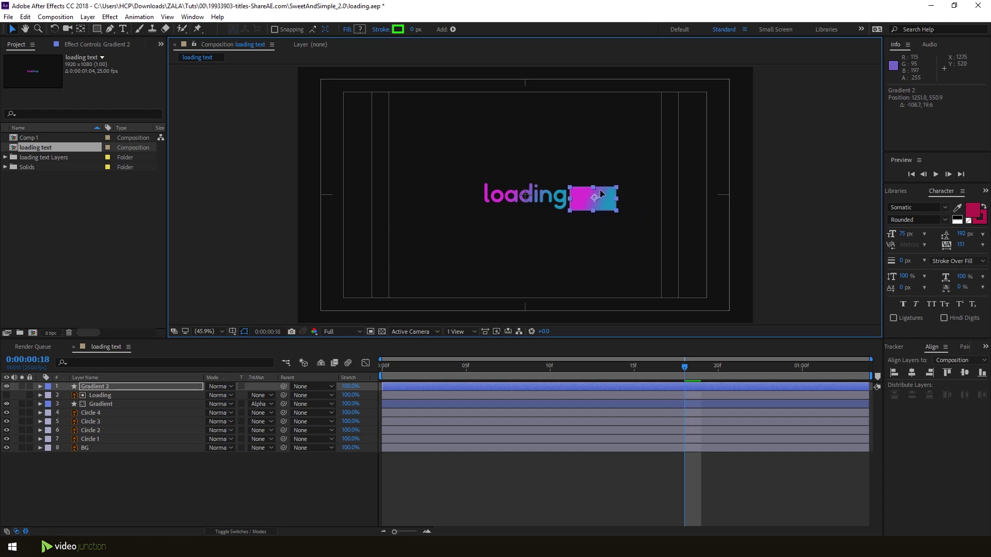
- Place Gradient 2 below Circle 4, a copy Gradient 3 below Circle 3, and duplicate once more
{"action": "left_click", "coordinate": [113, 388]}
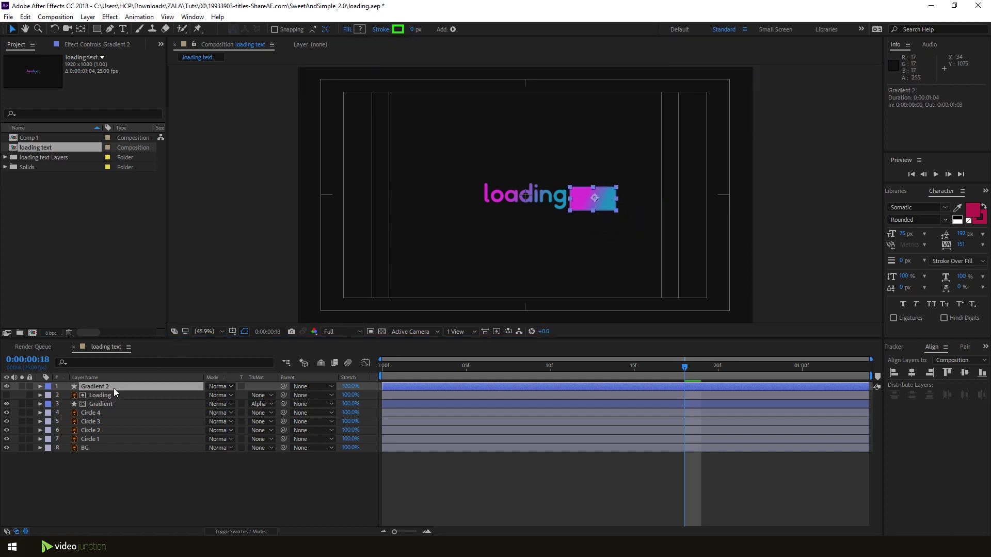
{"action": "left_click_drag", "start_coordinate": [116, 388], "coordinate": [116, 416]}
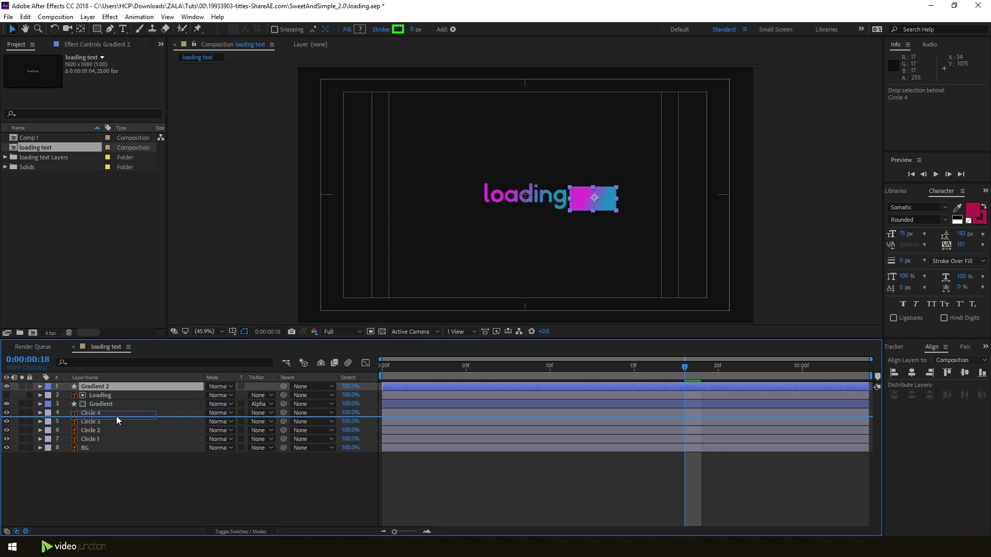
{"action": "key", "text": "ctrl+d"}
{"action": "left_click_drag", "start_coordinate": [113, 411], "coordinate": [115, 452]}
{"action": "key", "text": "ctrl+d"}
- Create Gradient 5 with Edit > Duplicate and place it below Circle 1, above BG
{"action": "right_click", "coordinate": [114, 452]}
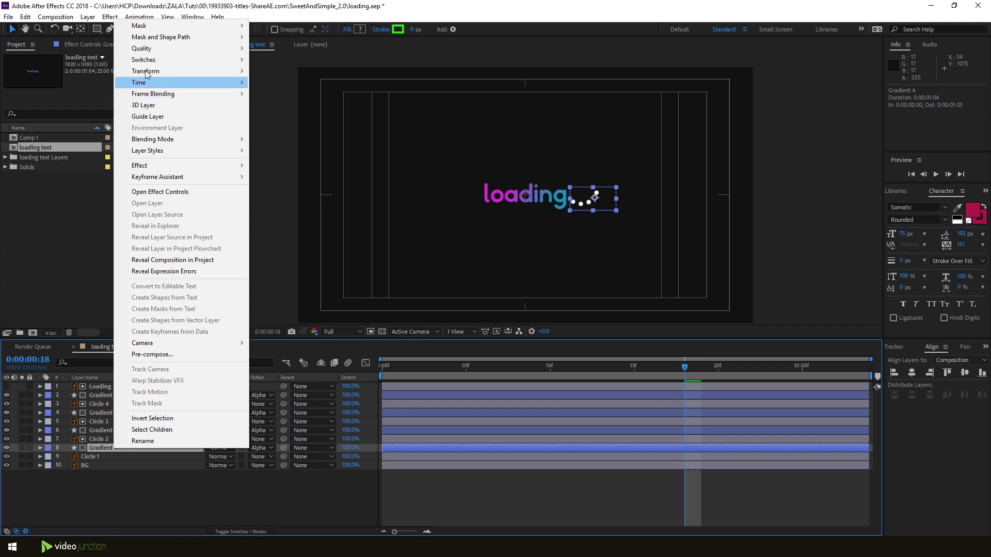
{"action": "mouse_move", "coordinate": [180, 52]}
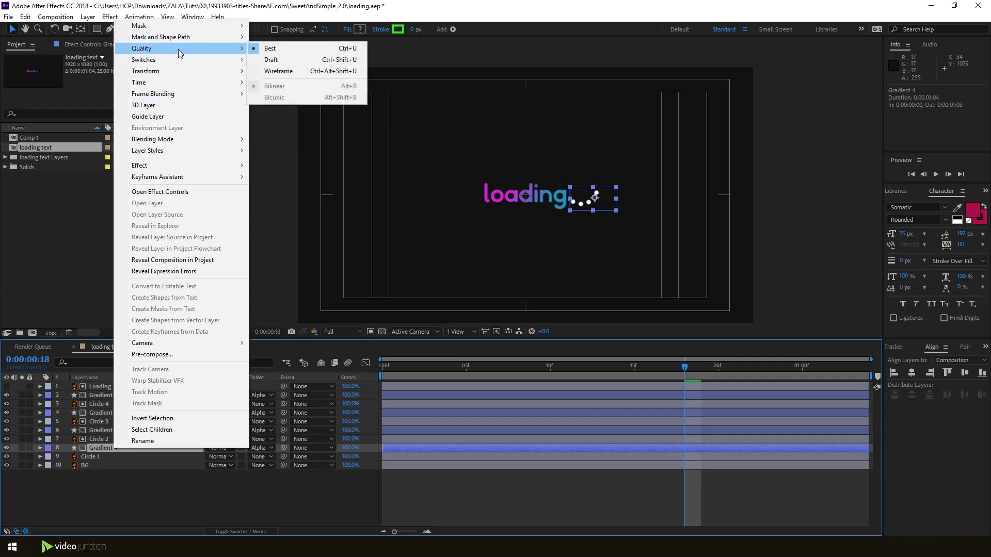
{"action": "mouse_move", "coordinate": [154, 37]}
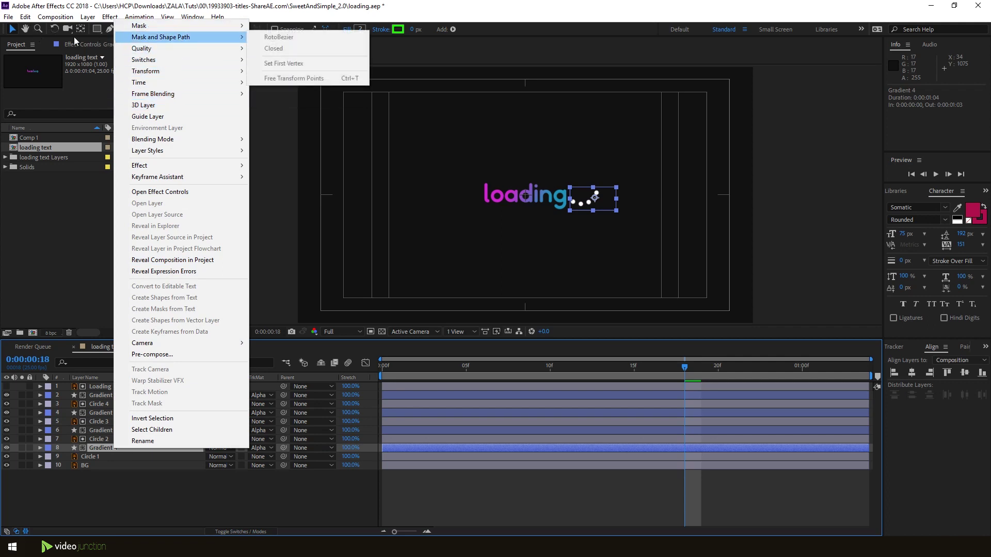
{"action": "left_click", "coordinate": [24, 17]}
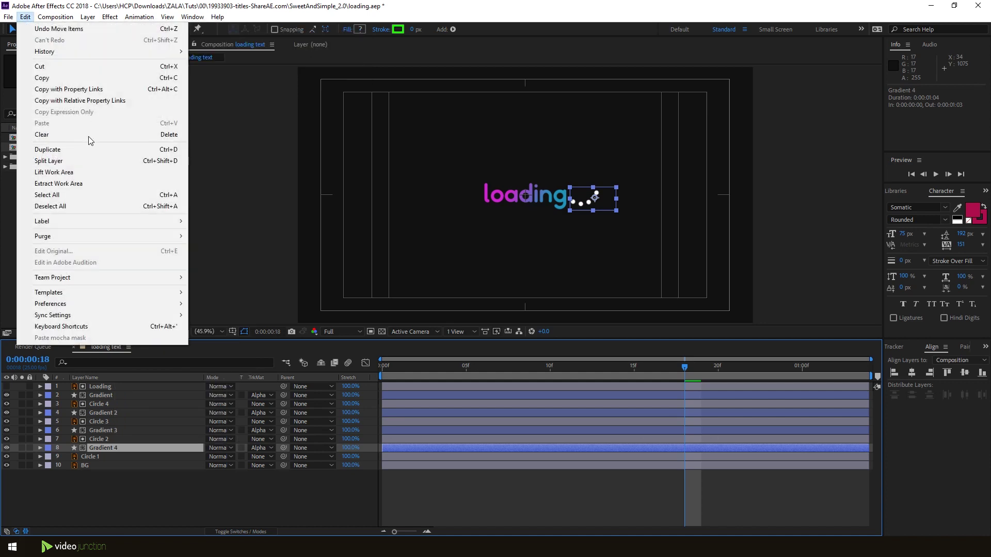
{"action": "left_click", "coordinate": [54, 150]}
{"action": "left_click_drag", "start_coordinate": [107, 441], "coordinate": [106, 471]}
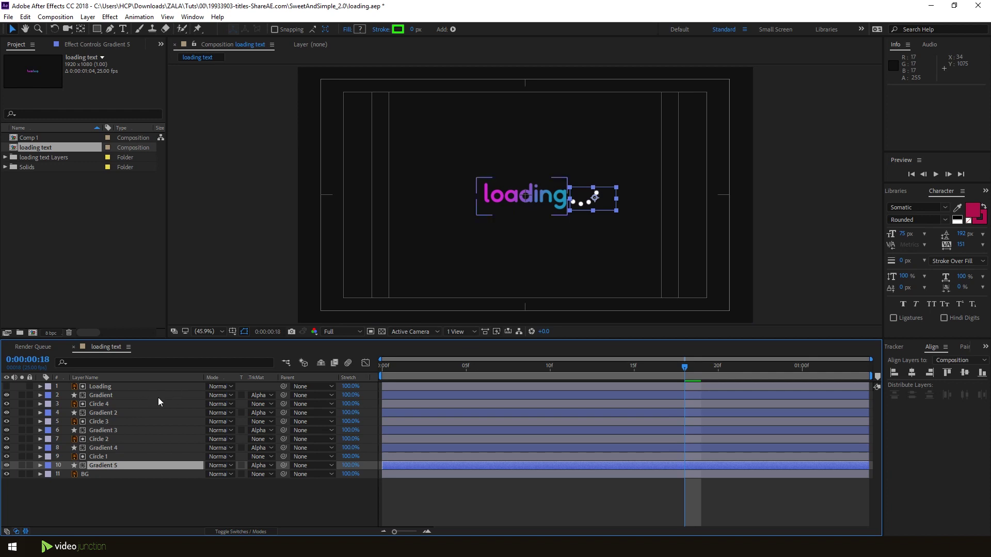
- Solo the Gradient, Gradient 2, Gradient 3, Gradient 5 and BG layers
{"action": "left_click", "coordinate": [23, 396]}
{"action": "left_click", "coordinate": [22, 413]}
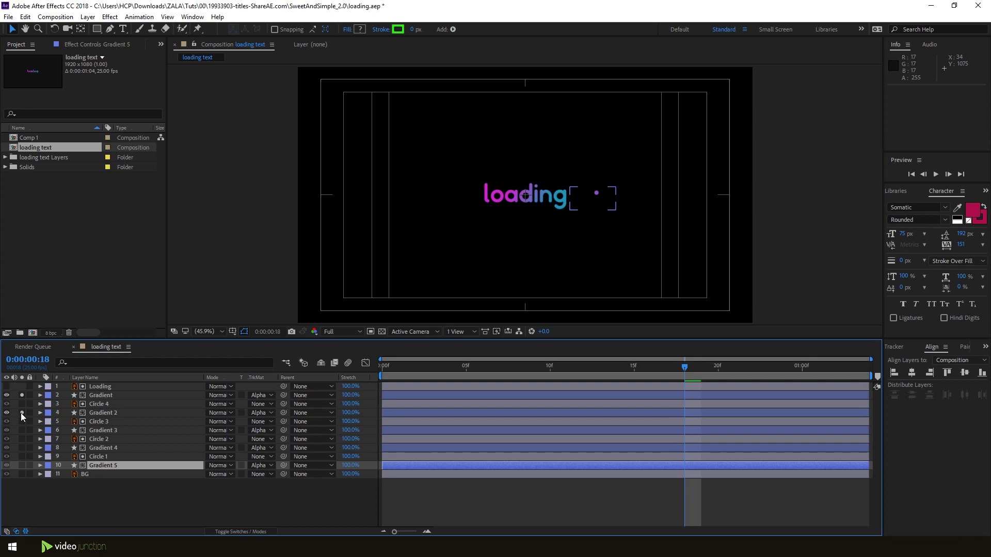
{"action": "left_click", "coordinate": [22, 429]}
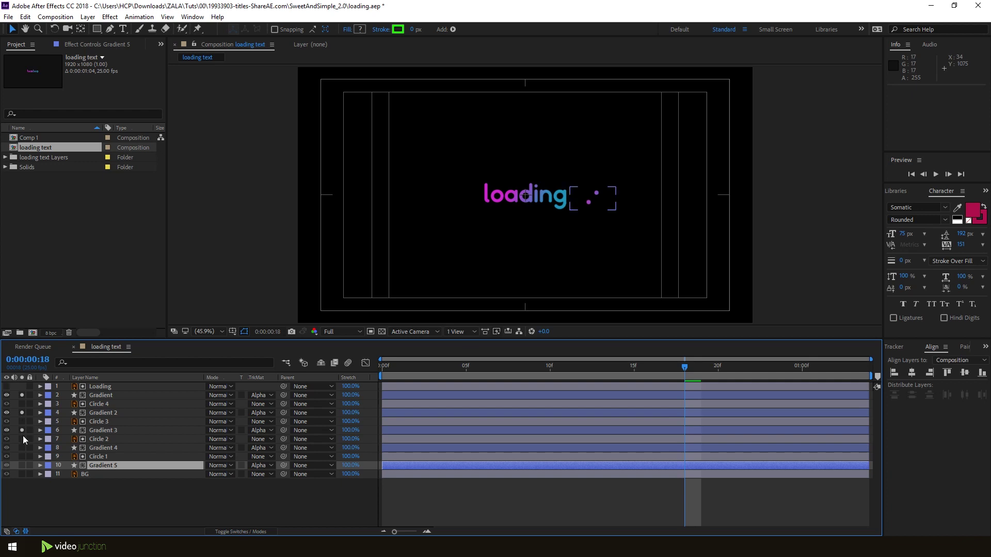
{"action": "left_click", "coordinate": [22, 464]}
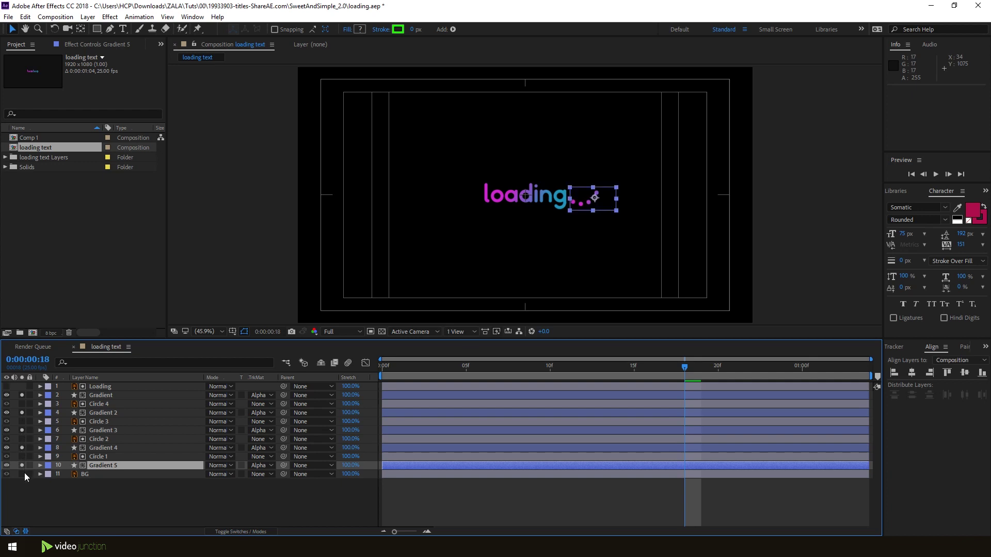
{"action": "left_click", "coordinate": [23, 473]}
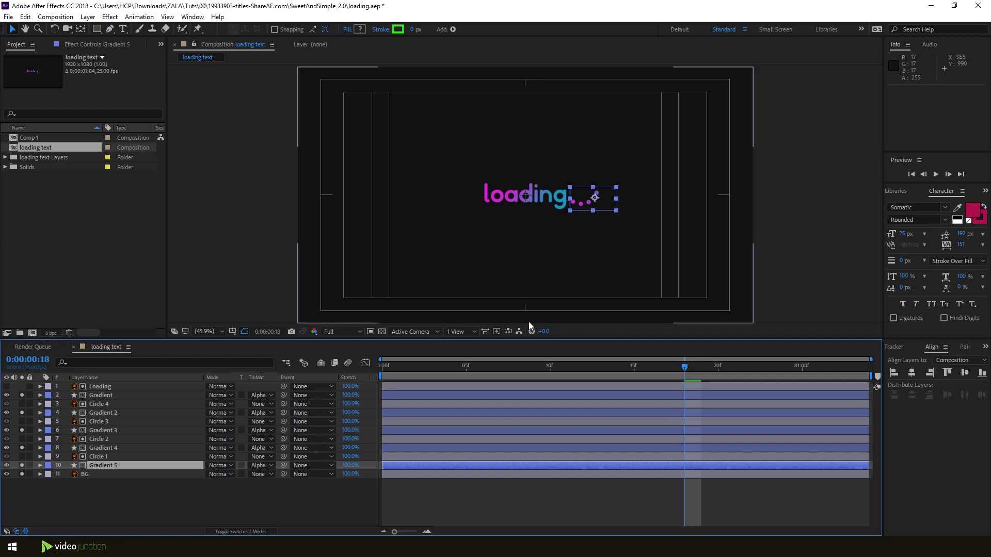
{"action": "left_click_drag", "start_coordinate": [476, 366], "coordinate": [379, 364]}
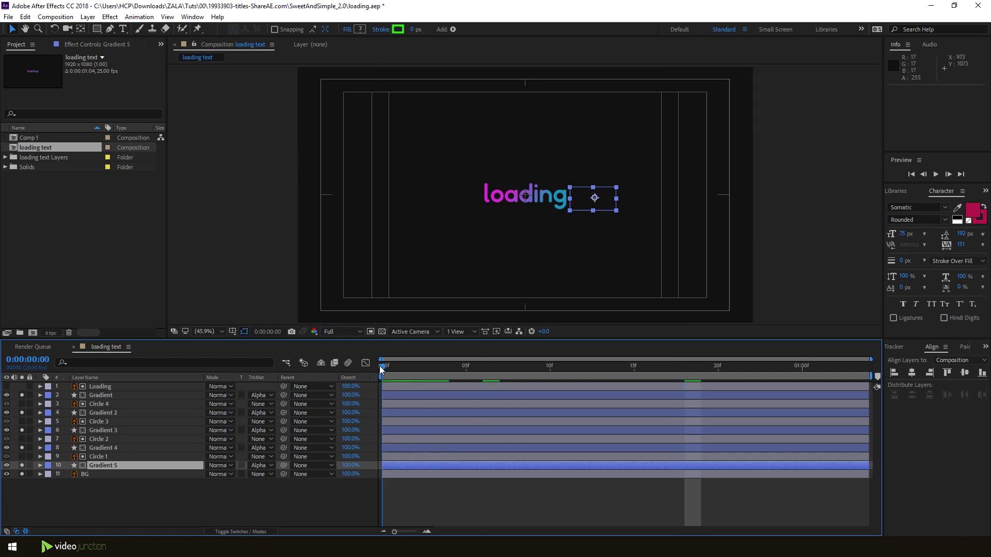
{"action": "key", "text": "space"}
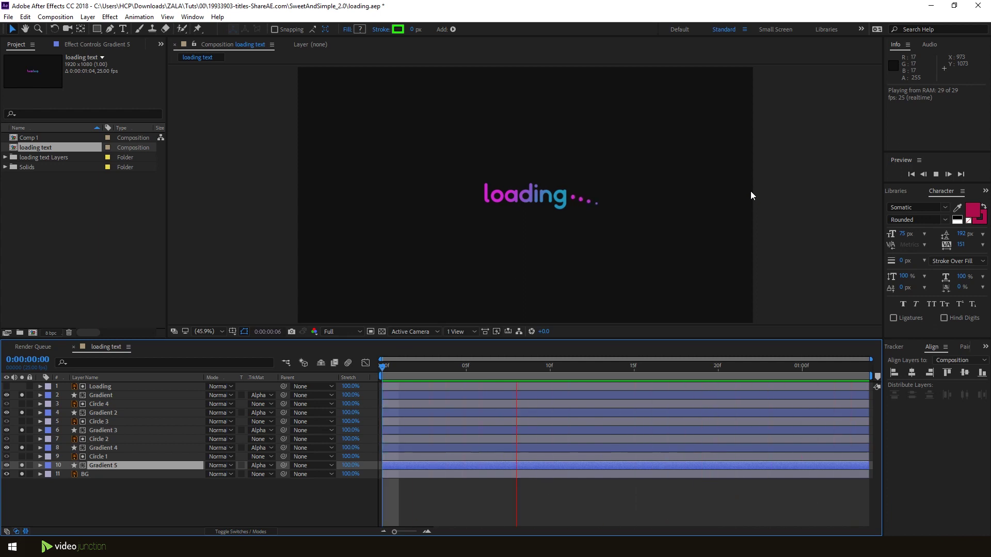
{"action": "key", "text": "space"}
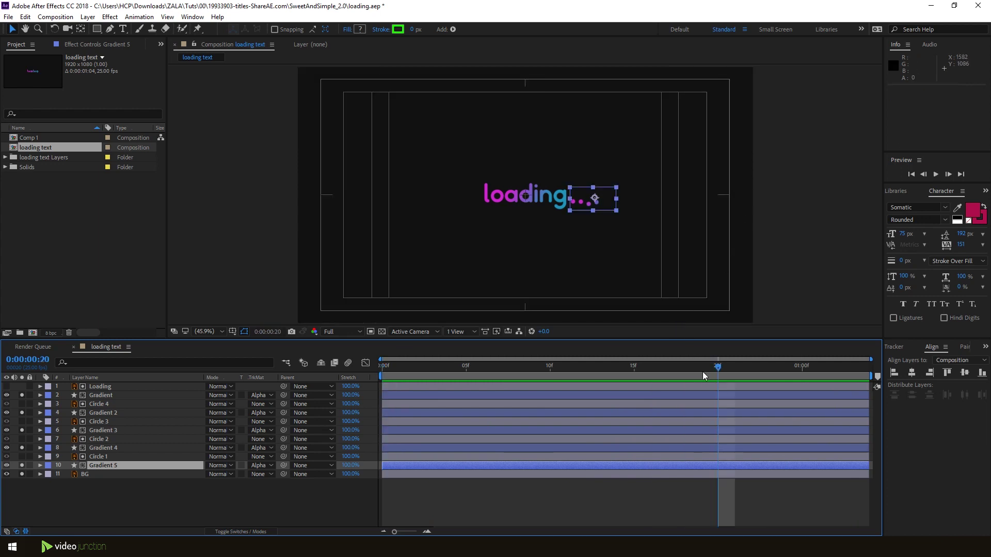
- Set Gradient 4's Rectangle 1 Gradient Fill 1 End Point to 127.0, 60.0
{"action": "left_click", "coordinate": [107, 448]}
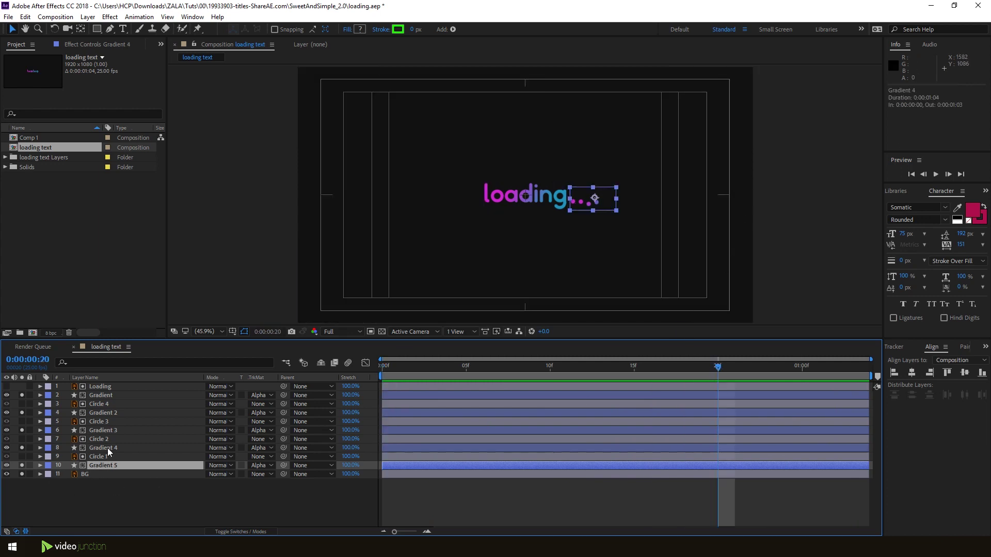
{"action": "left_click", "coordinate": [40, 448]}
{"action": "left_click", "coordinate": [49, 465]}
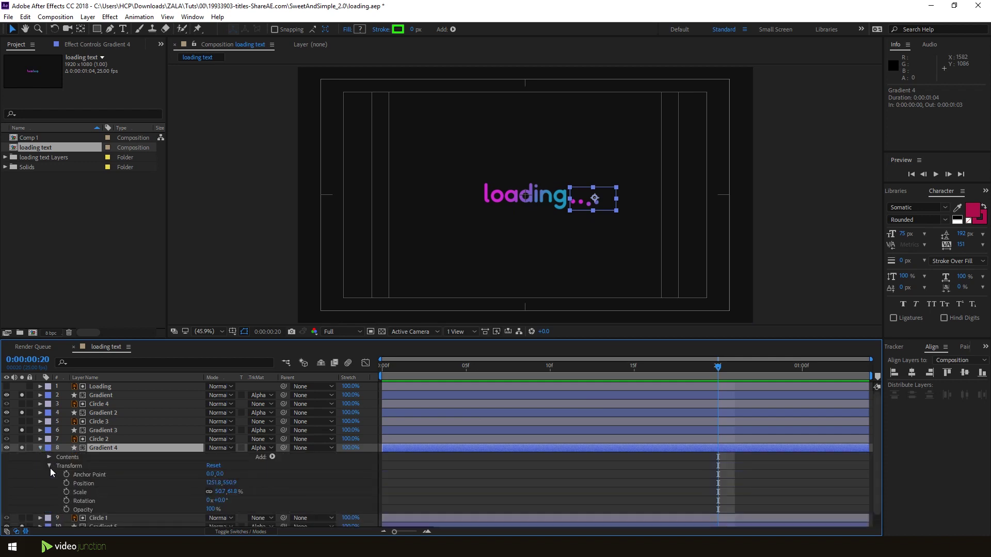
{"action": "left_click", "coordinate": [50, 465]}
{"action": "left_click", "coordinate": [49, 457]}
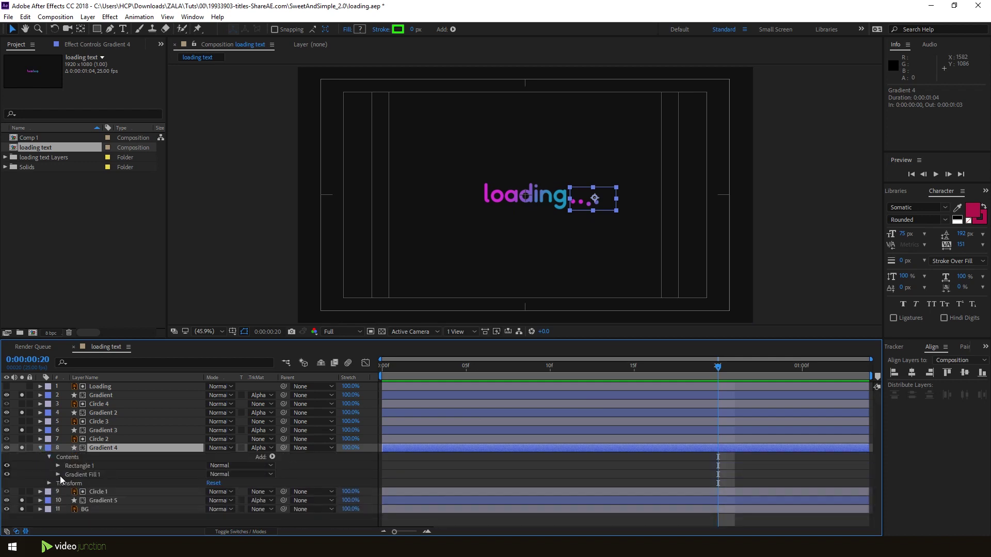
{"action": "left_click", "coordinate": [58, 475]}
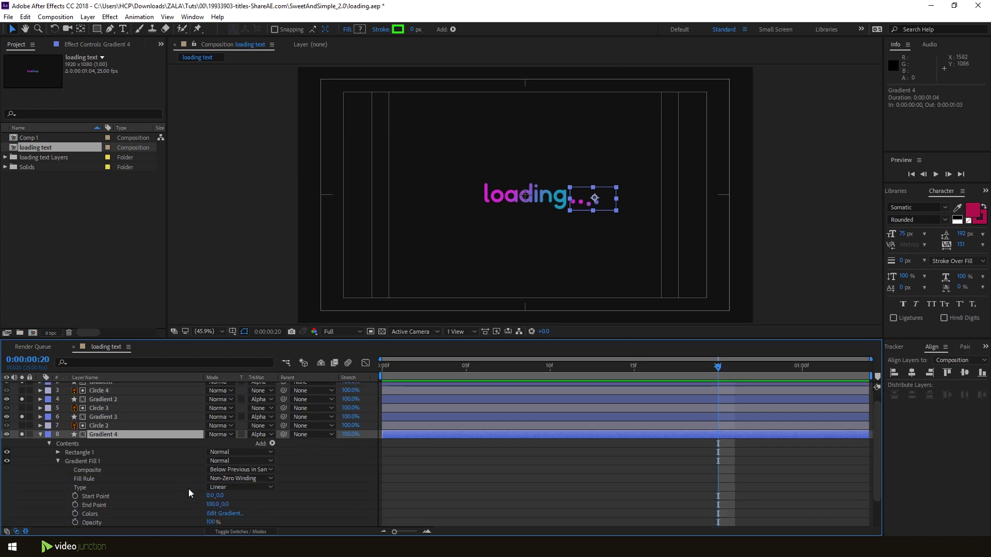
{"action": "left_click", "coordinate": [221, 514]}
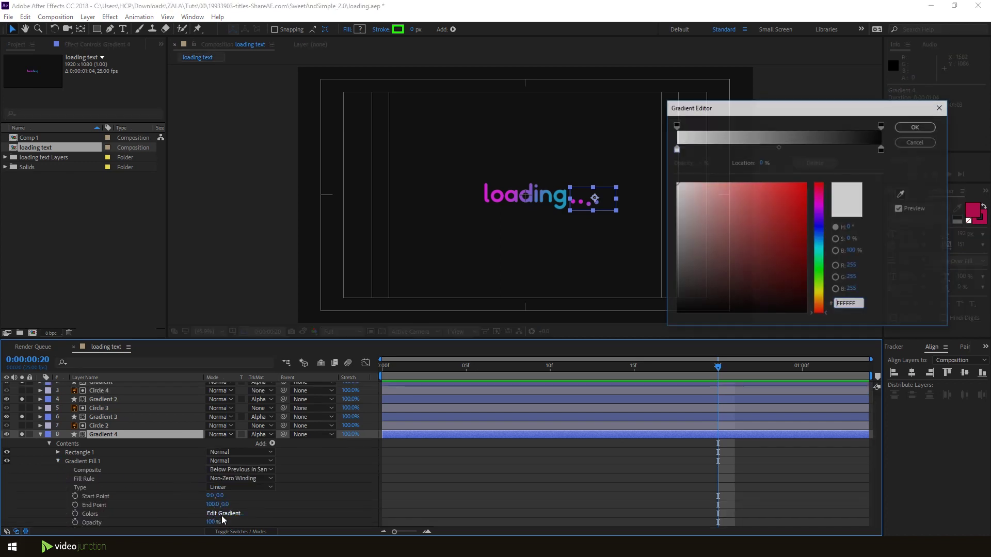
{"action": "left_click", "coordinate": [918, 140]}
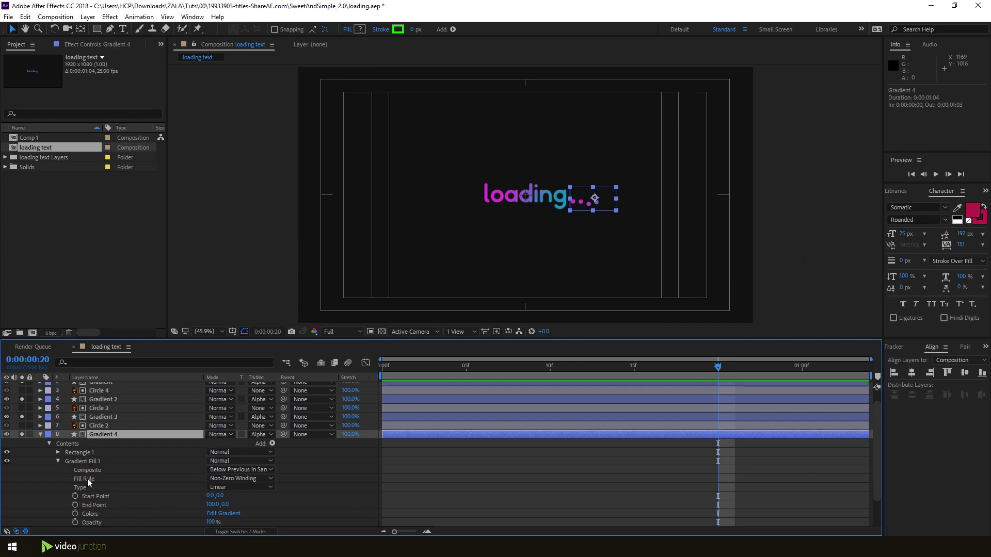
{"action": "left_click", "coordinate": [57, 452]}
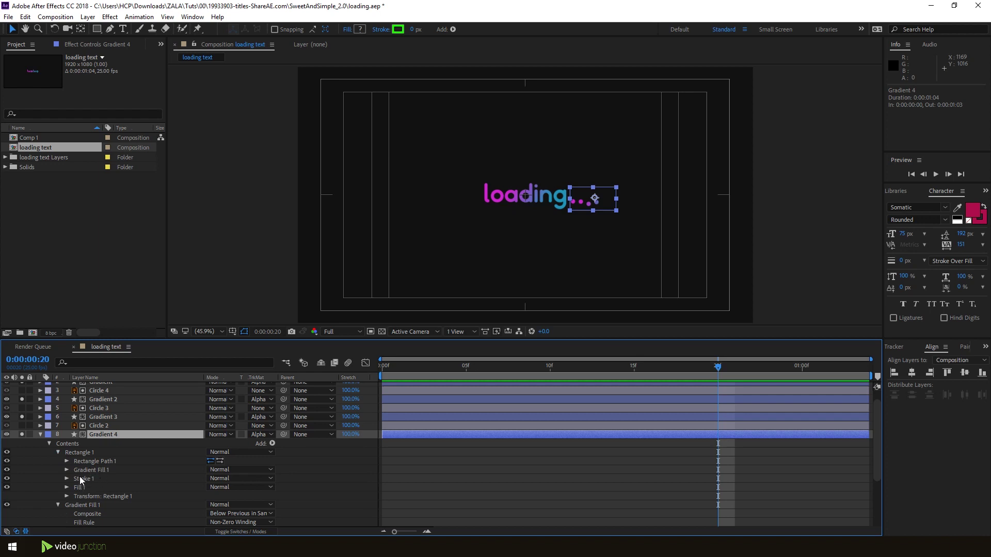
{"action": "left_click", "coordinate": [67, 469]}
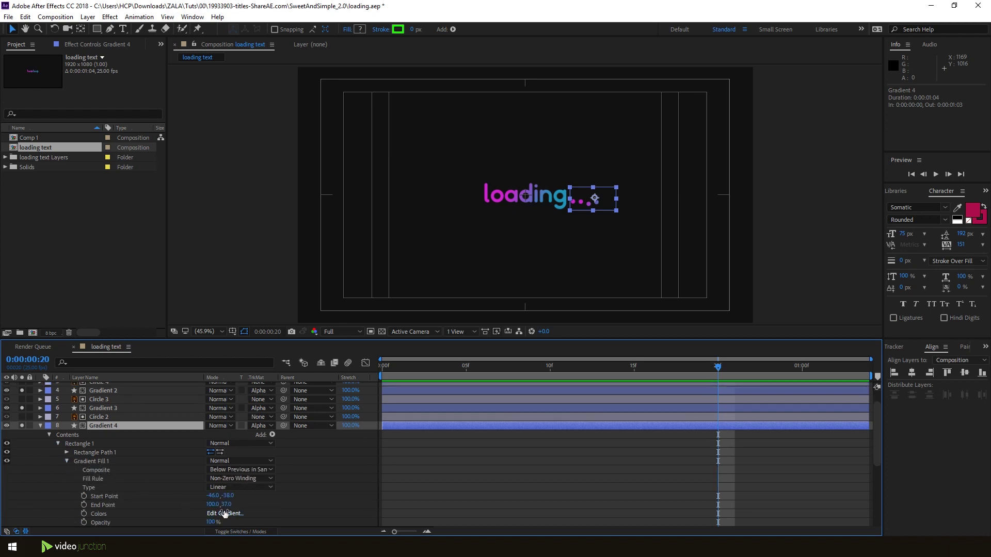
{"action": "mouse_move", "coordinate": [226, 505]}
{"action": "left_mouse_down"}
{"action": "mouse_move", "coordinate": [213, 504]}
{"action": "mouse_move", "coordinate": [267, 506]}
{"action": "mouse_move", "coordinate": [332, 488]}
{"action": "mouse_move", "coordinate": [92, 487]}
{"action": "mouse_move", "coordinate": [202, 485]}
{"action": "left_mouse_up"}
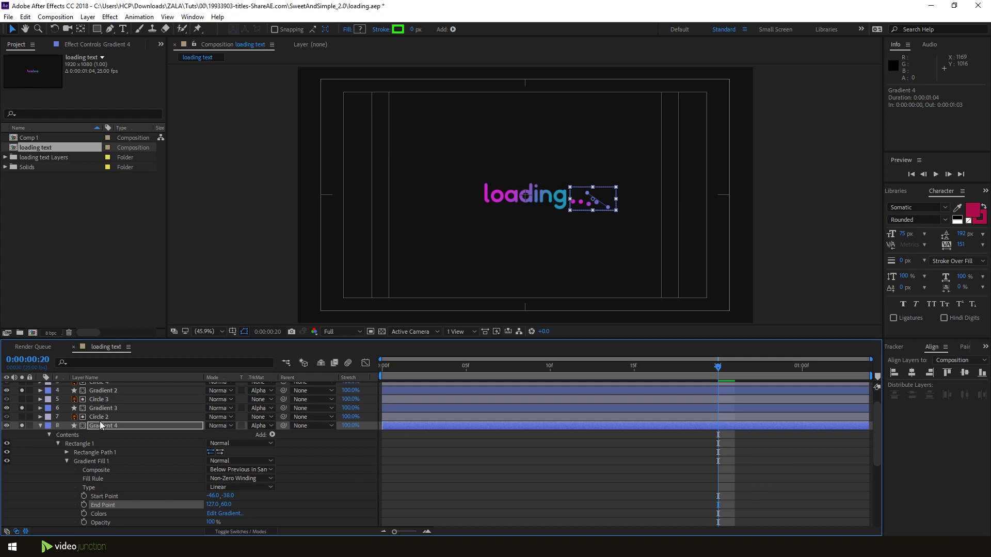
- Set Gradient 3's Gradient Fill 1 Start Point to -35.0, -36.0, then collapse the layers
{"action": "left_click", "coordinate": [104, 408]}
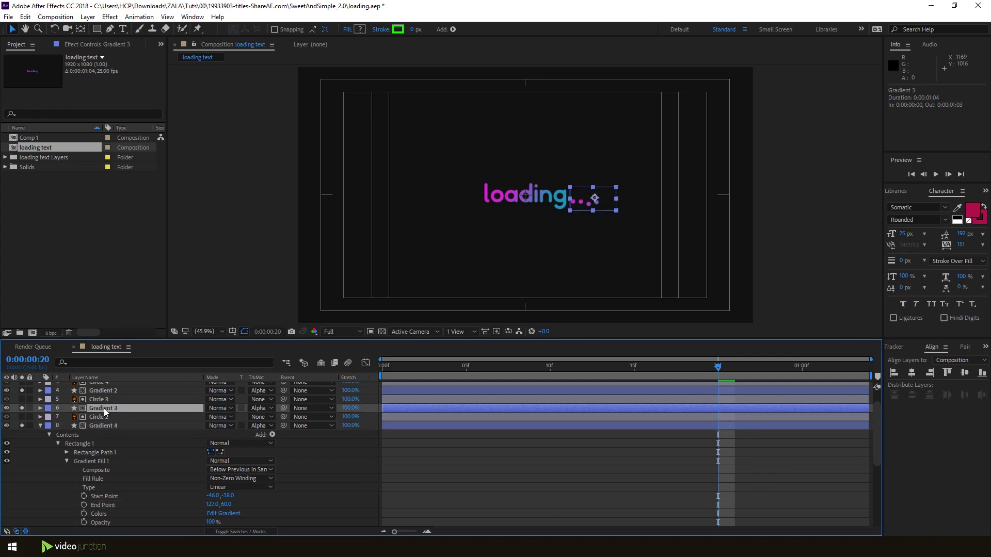
{"action": "left_click", "coordinate": [40, 408]}
{"action": "left_click", "coordinate": [49, 418]}
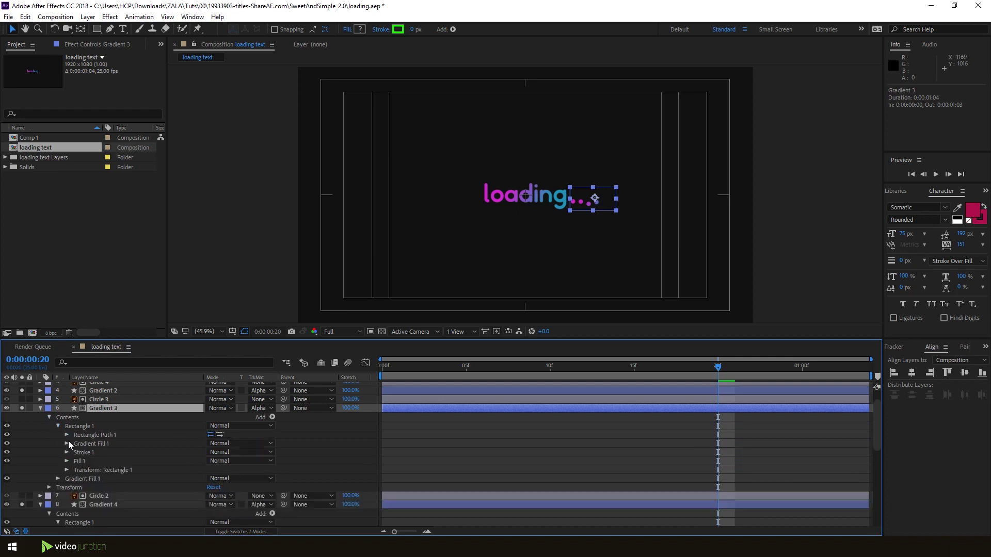
{"action": "left_click", "coordinate": [66, 444]}
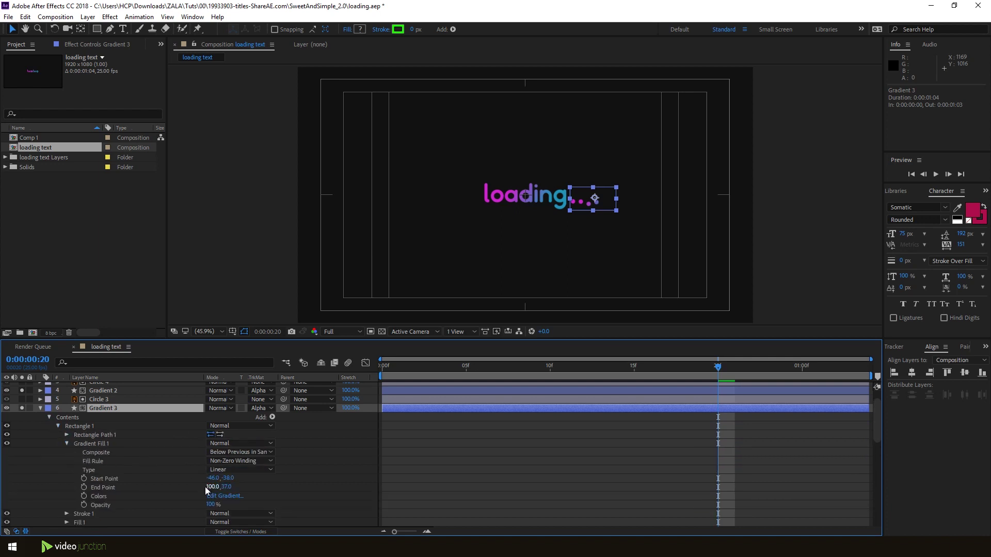
{"action": "left_click_drag", "start_coordinate": [212, 478], "coordinate": [176, 477]}
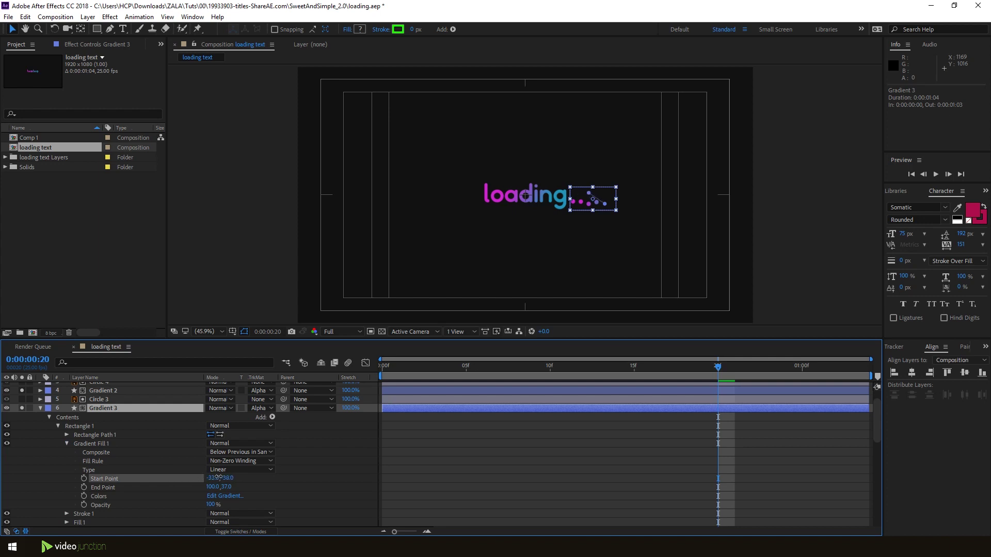
{"action": "left_click_drag", "start_coordinate": [218, 477], "coordinate": [215, 477]}
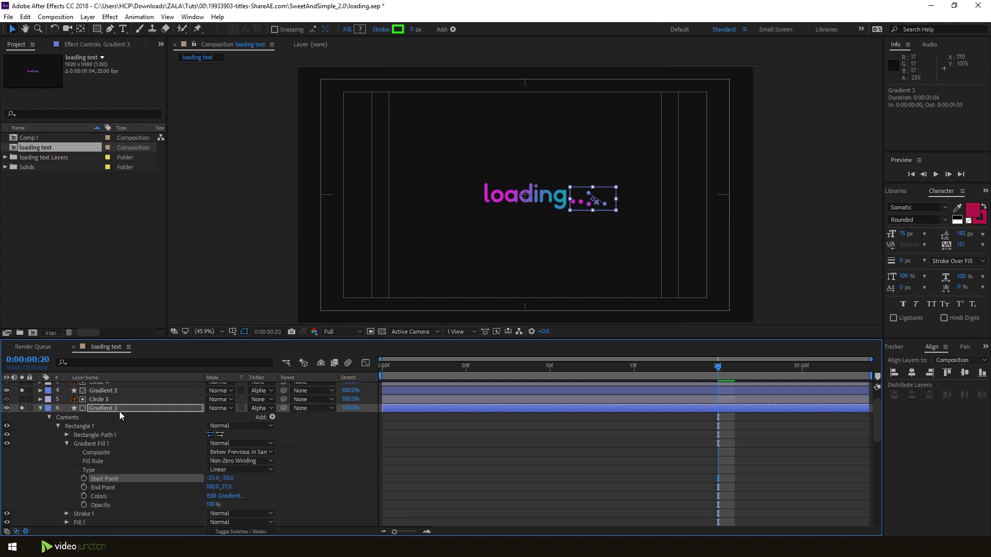
{"action": "left_click", "coordinate": [41, 407]}
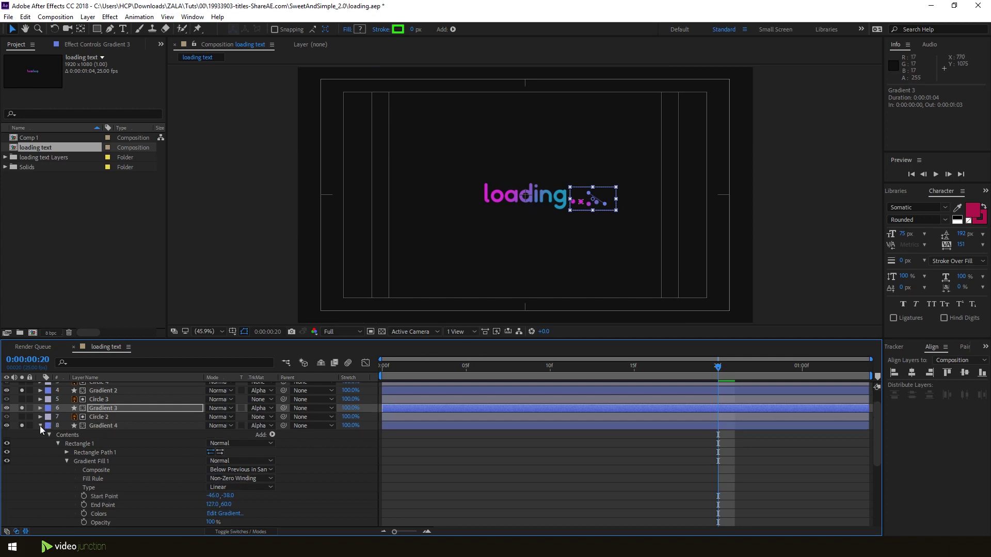
{"action": "left_click", "coordinate": [41, 426]}
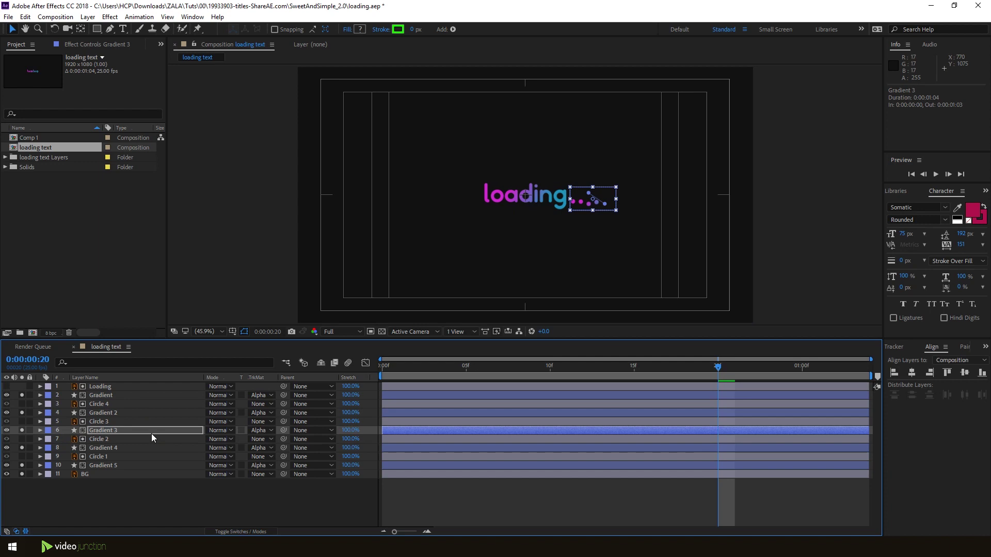
- Expand the Gradient layer's Gradient Fill 1 and keyframe its Start Point at -225, -38 on frame 0
{"action": "left_click", "coordinate": [107, 394]}
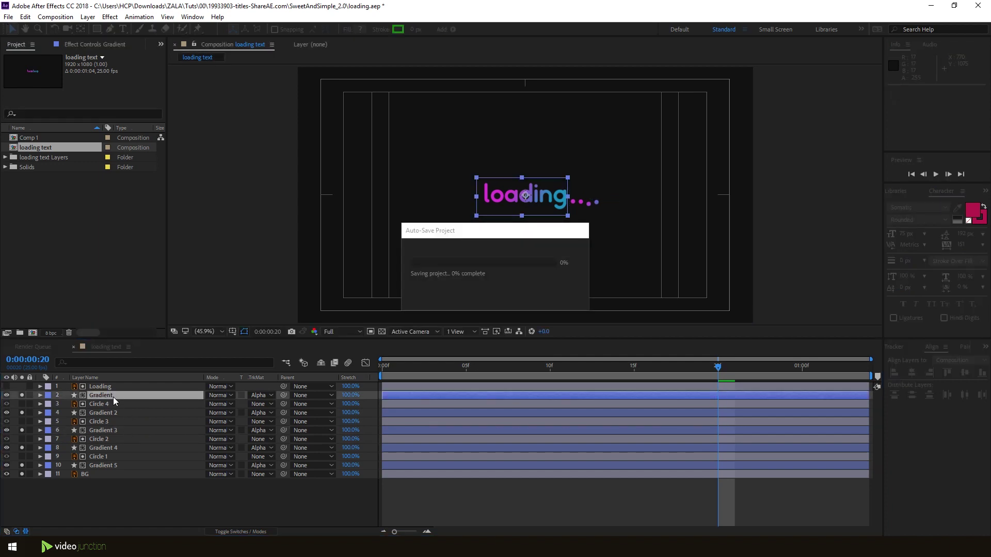
{"action": "left_click", "coordinate": [41, 395]}
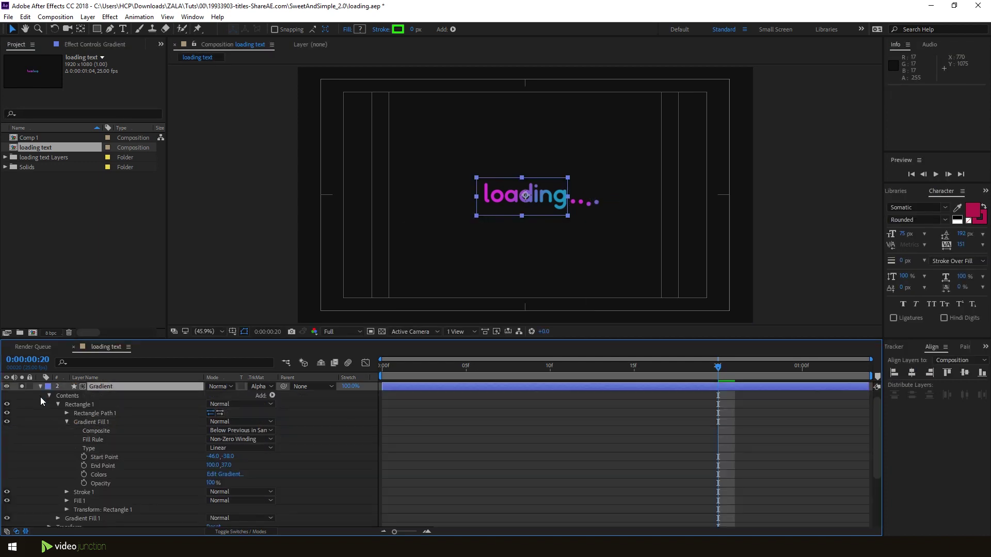
{"action": "left_click", "coordinate": [67, 413]}
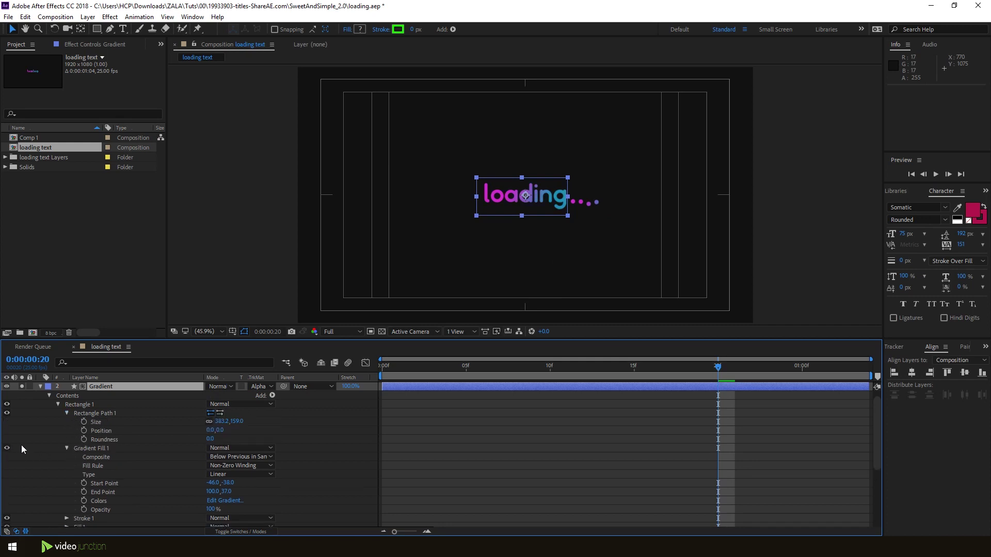
{"action": "left_click", "coordinate": [88, 449]}
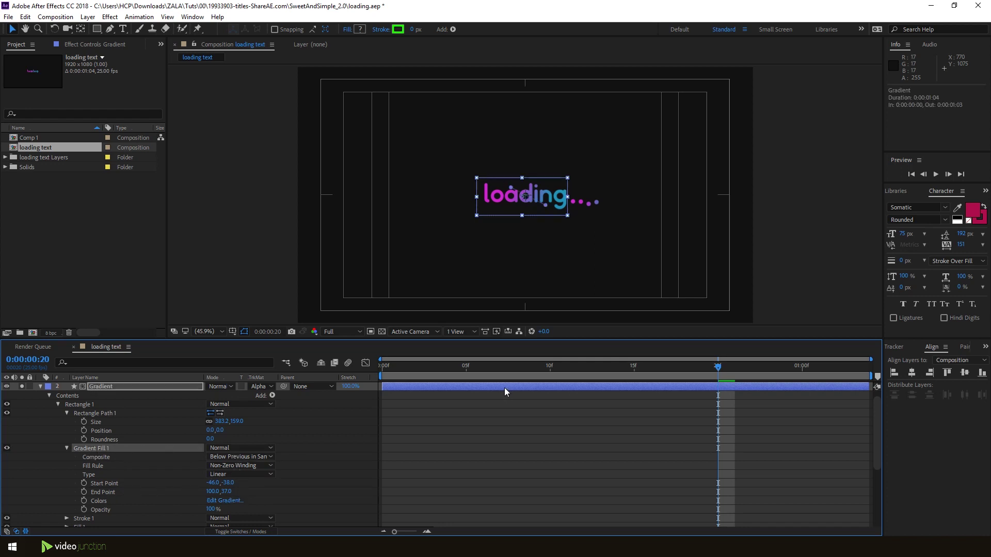
{"action": "left_click_drag", "start_coordinate": [508, 370], "coordinate": [371, 373]}
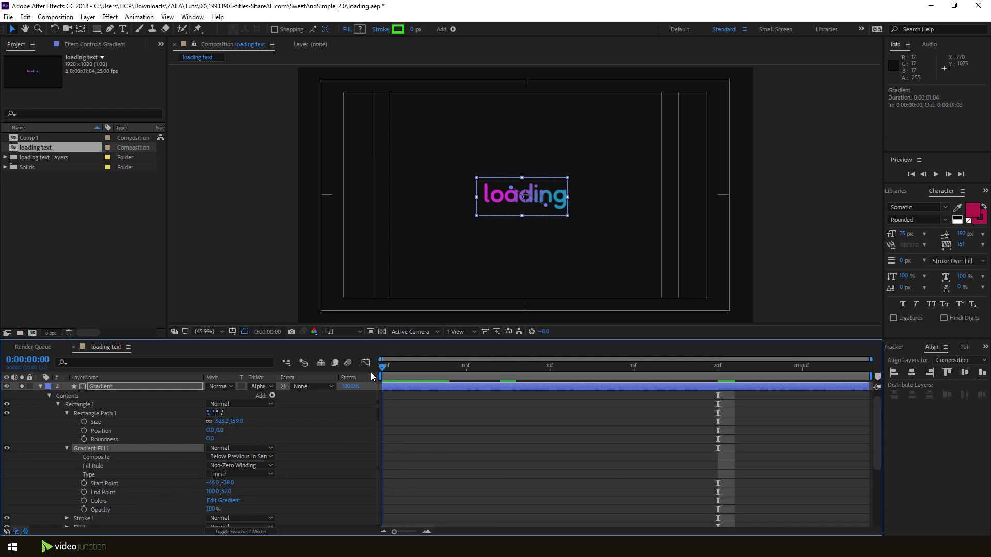
{"action": "left_click", "coordinate": [84, 483]}
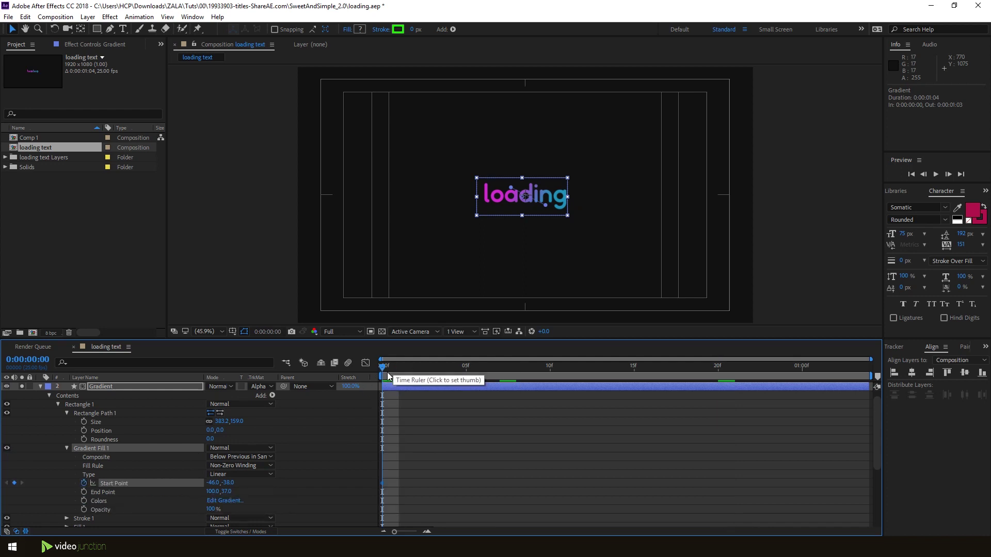
{"action": "left_click_drag", "start_coordinate": [201, 481], "coordinate": [116, 483]}
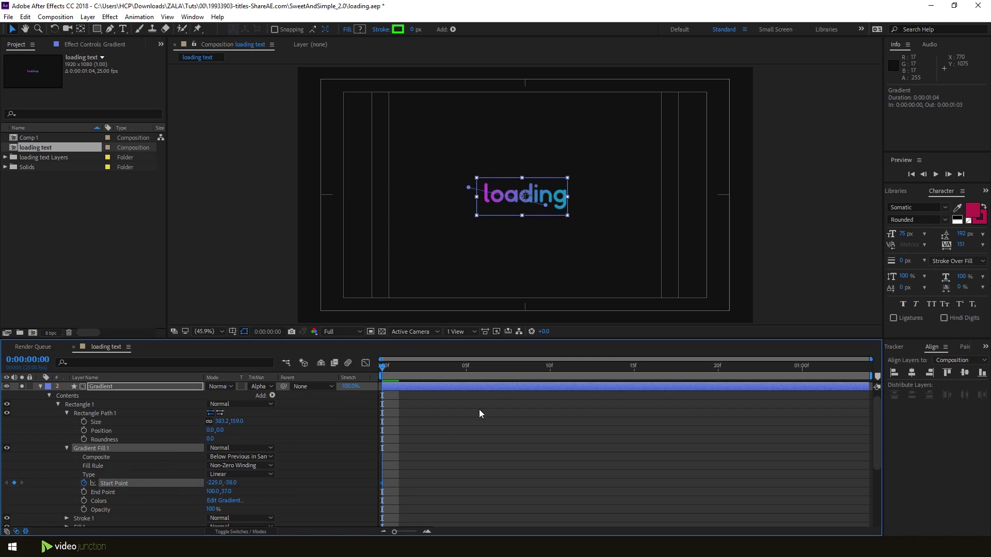
- At frame 7, set Start Point to -13, 12 and End Point Y to 44
{"action": "left_click_drag", "start_coordinate": [383, 367], "coordinate": [498, 386]}
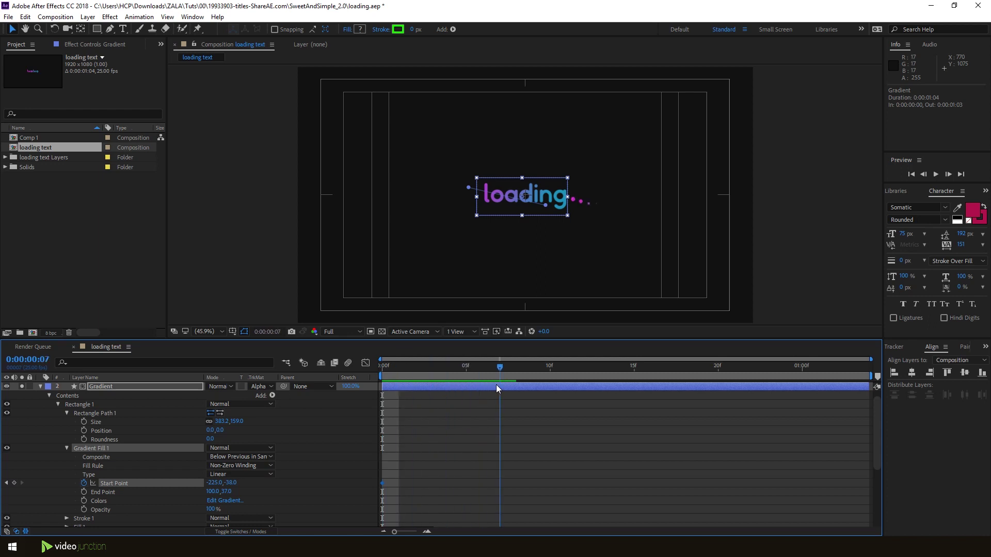
{"action": "mouse_move", "coordinate": [211, 483]}
{"action": "left_mouse_down"}
{"action": "mouse_move", "coordinate": [331, 484]}
{"action": "mouse_move", "coordinate": [317, 485]}
{"action": "left_mouse_up"}
{"action": "left_click_drag", "start_coordinate": [228, 483], "coordinate": [233, 483]}
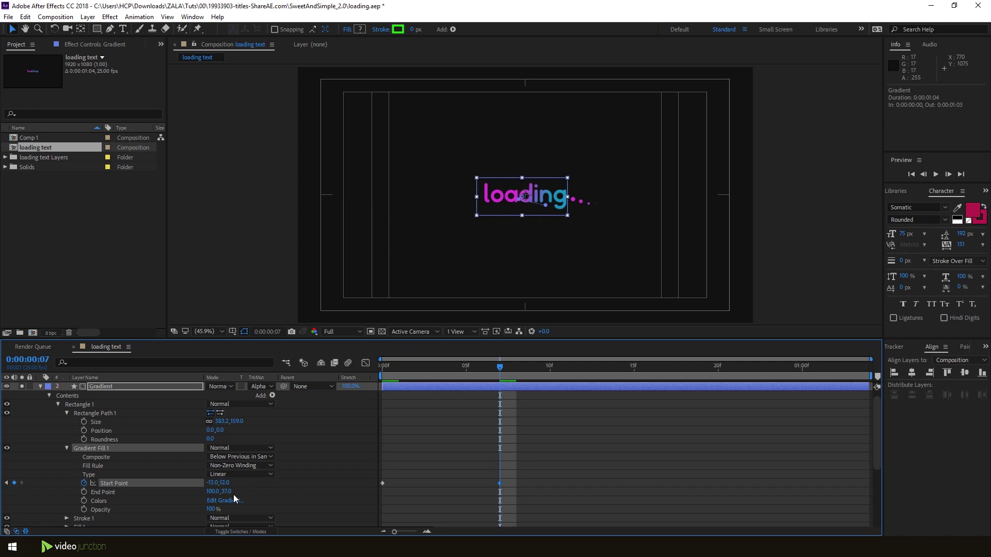
{"action": "mouse_move", "coordinate": [244, 493]}
{"action": "left_mouse_down"}
{"action": "mouse_move", "coordinate": [253, 492]}
{"action": "mouse_move", "coordinate": [227, 486]}
{"action": "left_mouse_up"}
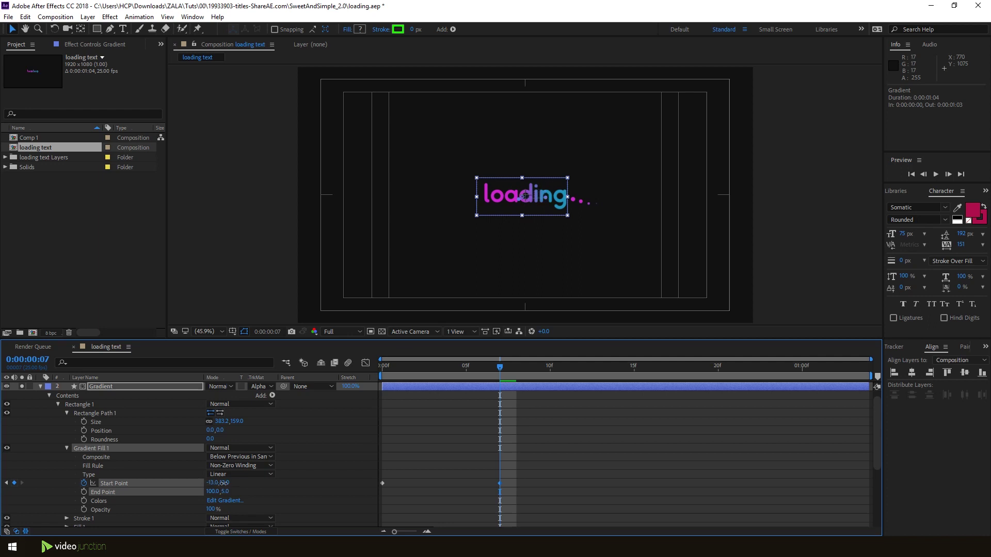
{"action": "left_click_drag", "start_coordinate": [239, 483], "coordinate": [242, 483]}
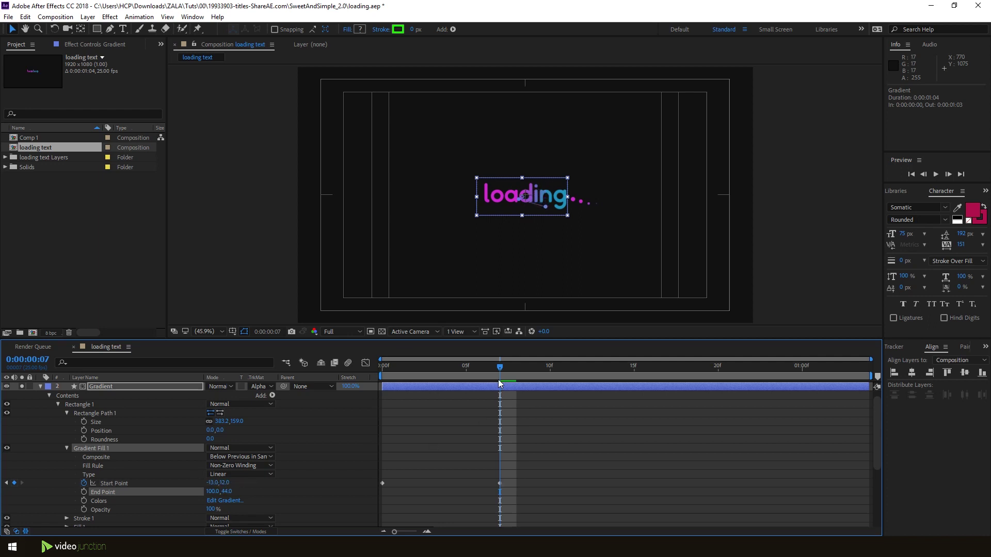
{"action": "left_click_drag", "start_coordinate": [500, 367], "coordinate": [382, 367]}
- Preview the sweep, then add a Start Point keyframe of -163, -38 at 0:00:01:03
{"action": "key", "text": "space"}
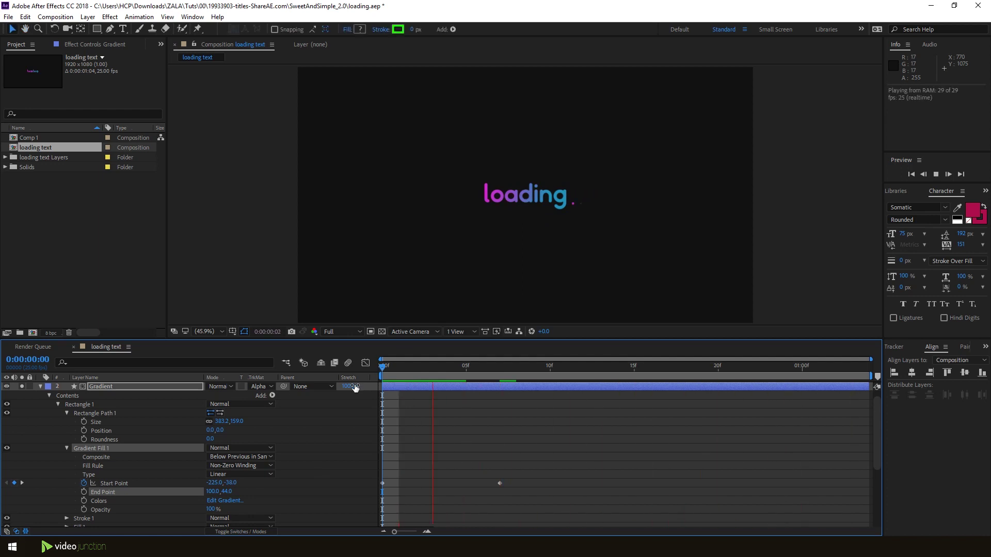
{"action": "key", "text": "space"}
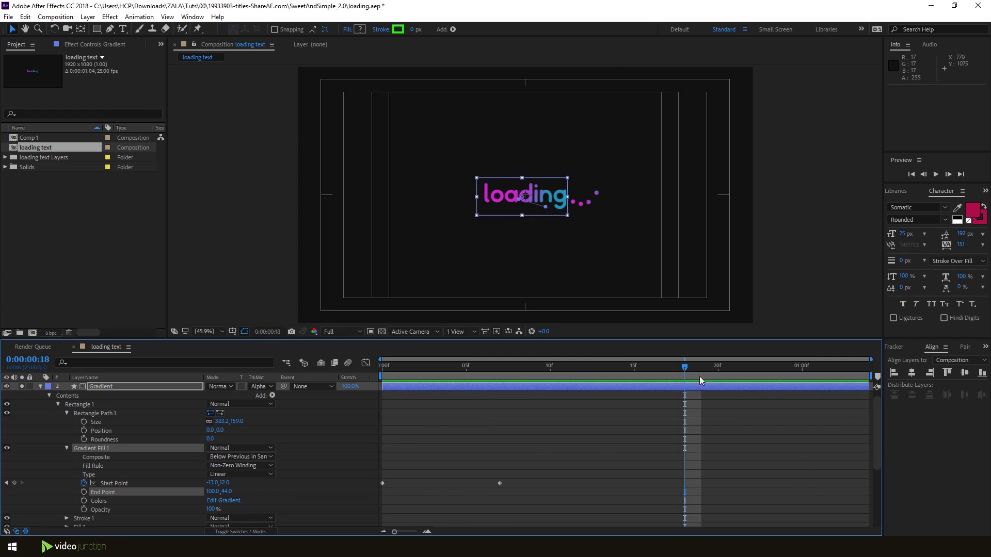
{"action": "left_click_drag", "start_coordinate": [688, 366], "coordinate": [850, 377]}
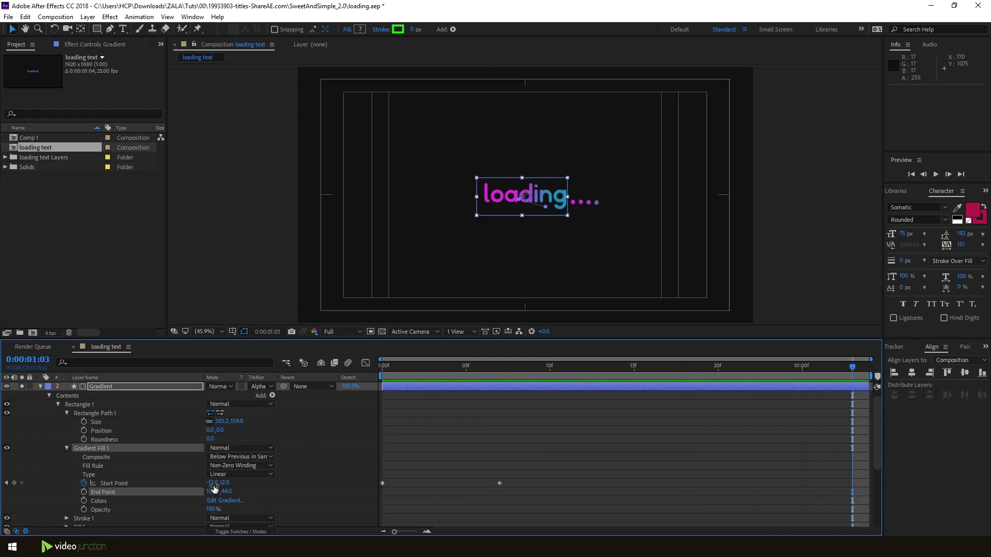
{"action": "left_click_drag", "start_coordinate": [213, 483], "coordinate": [188, 483]}
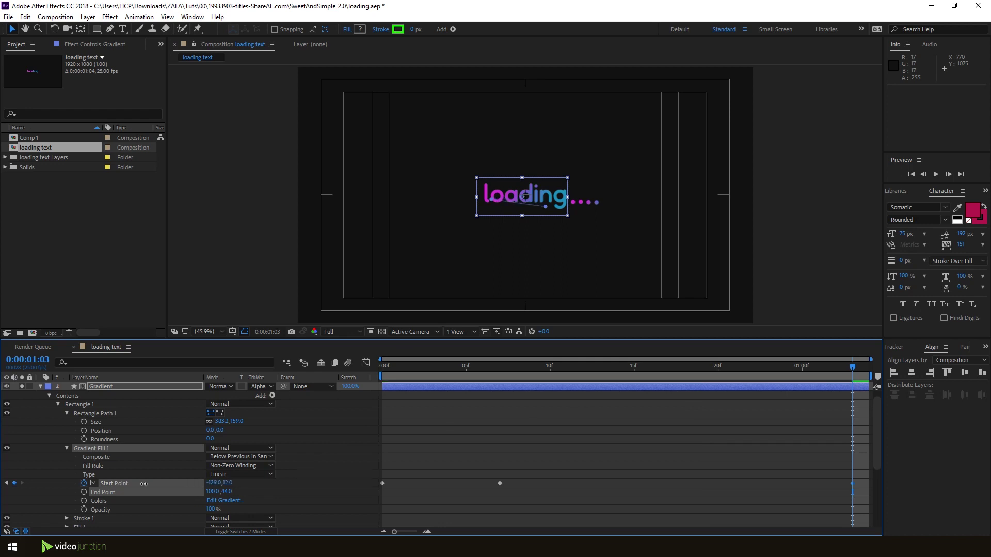
{"action": "mouse_move", "coordinate": [218, 483]}
{"action": "left_mouse_down"}
{"action": "mouse_move", "coordinate": [180, 480]}
{"action": "mouse_move", "coordinate": [538, 376]}
{"action": "left_mouse_up"}
{"action": "key", "text": "space"}
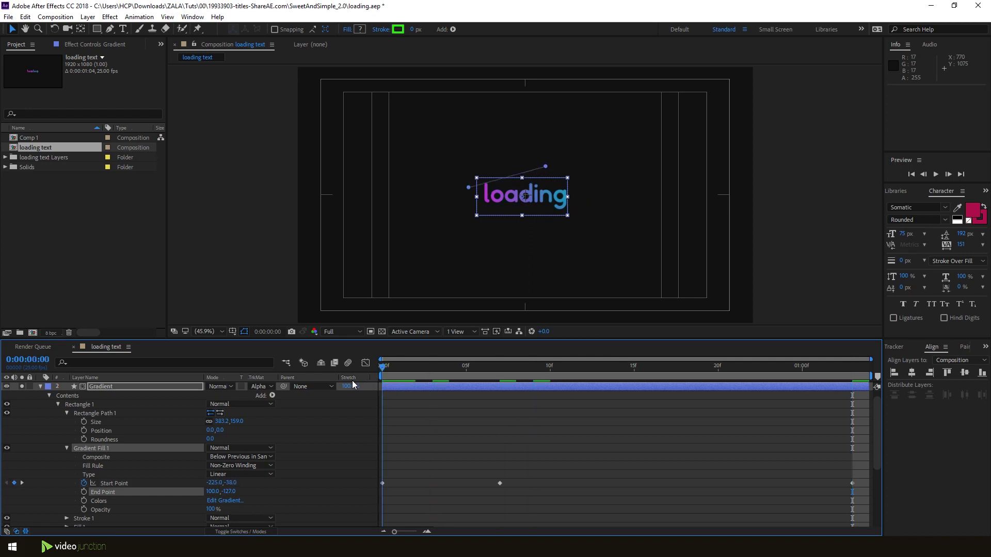